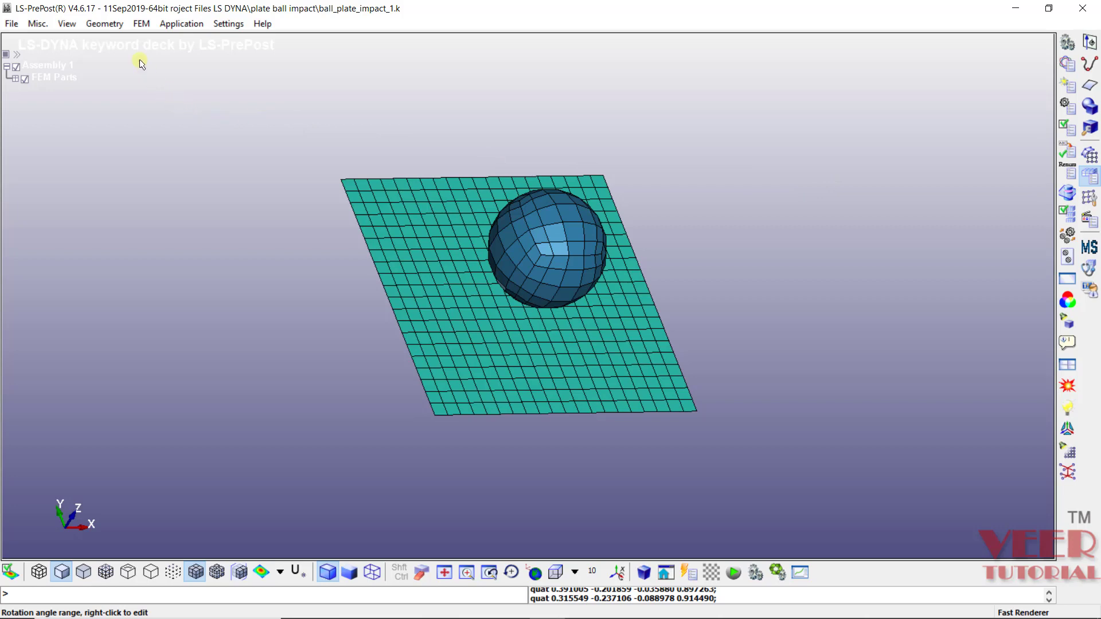
Start creating a new Boundary Spc entity for a node set and show the model in the top view.
{"action": "left_click", "coordinate": [142, 24]}
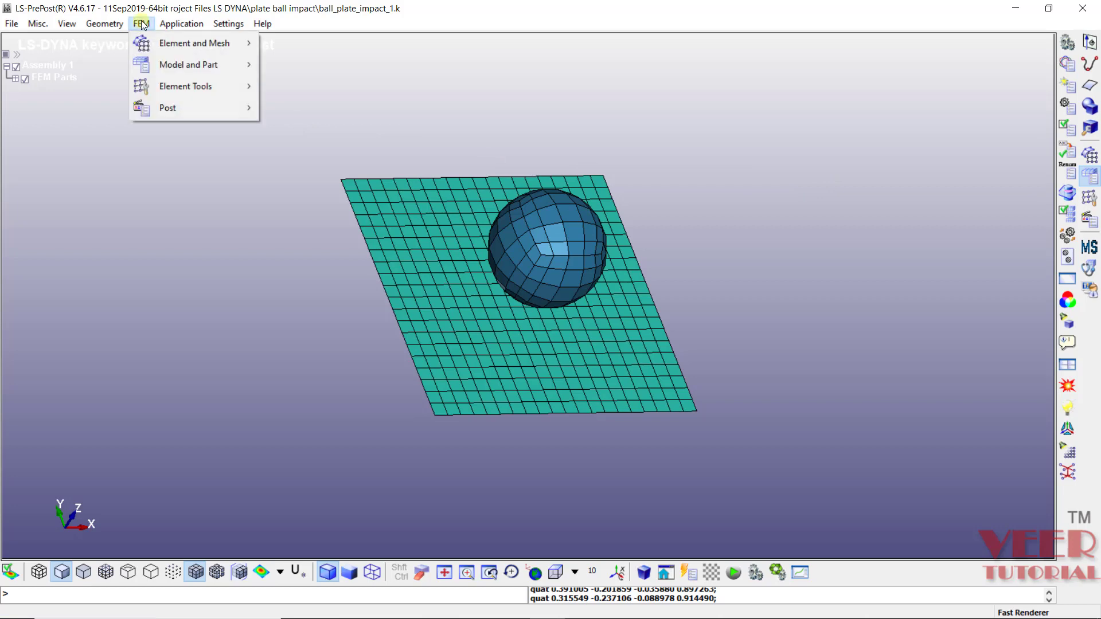
{"action": "mouse_move", "coordinate": [183, 64]}
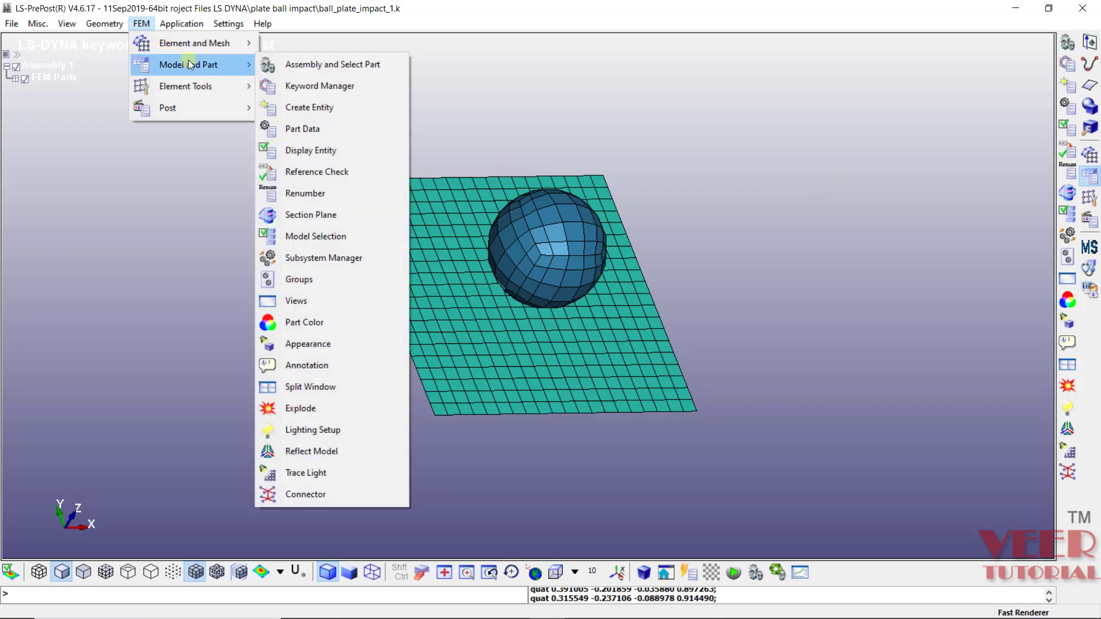
{"action": "left_click", "coordinate": [333, 114]}
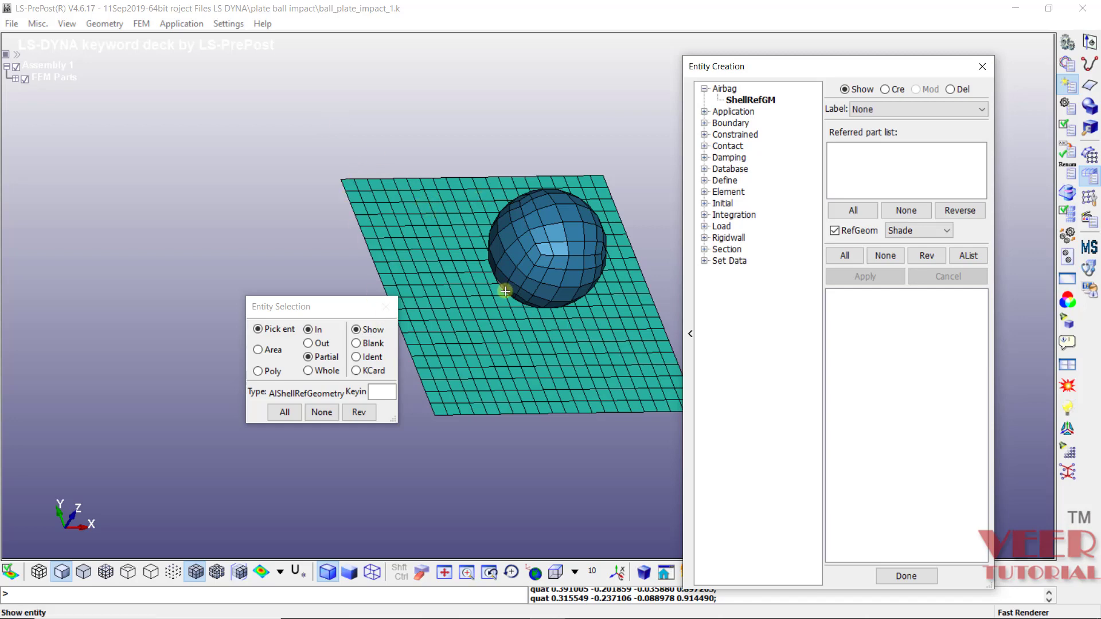
{"action": "left_click", "coordinate": [704, 123]}
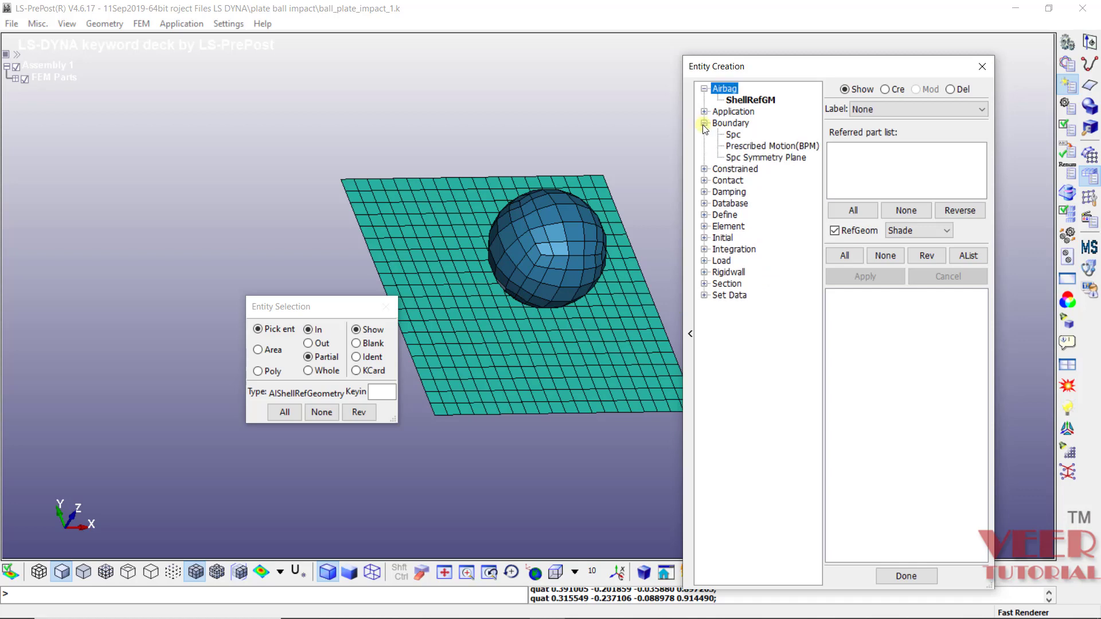
{"action": "left_click", "coordinate": [733, 136]}
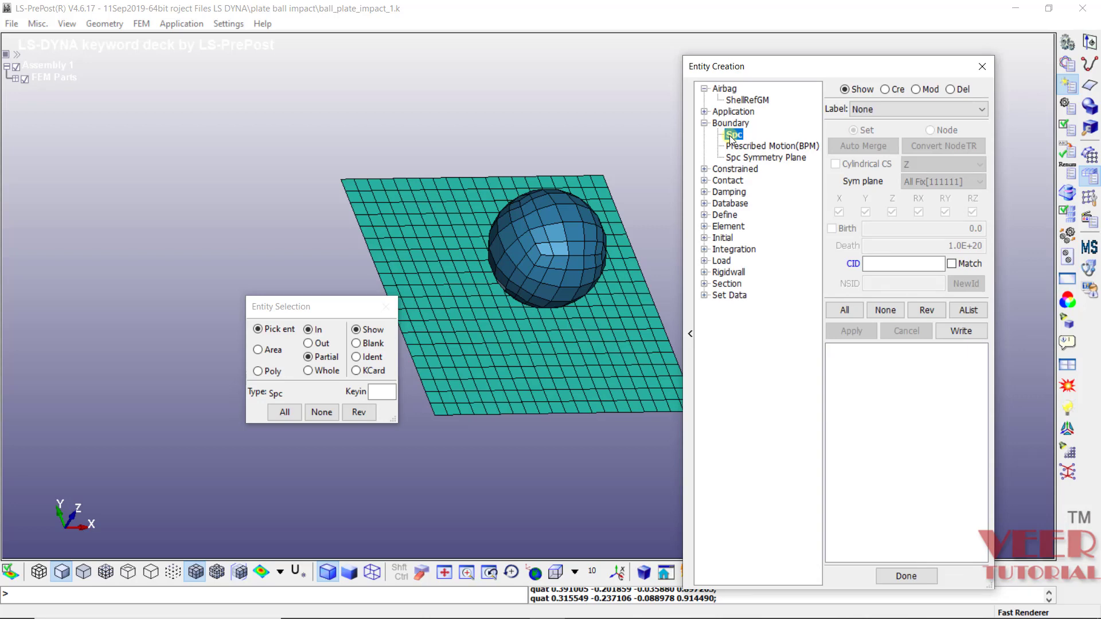
{"action": "left_click", "coordinate": [890, 91]}
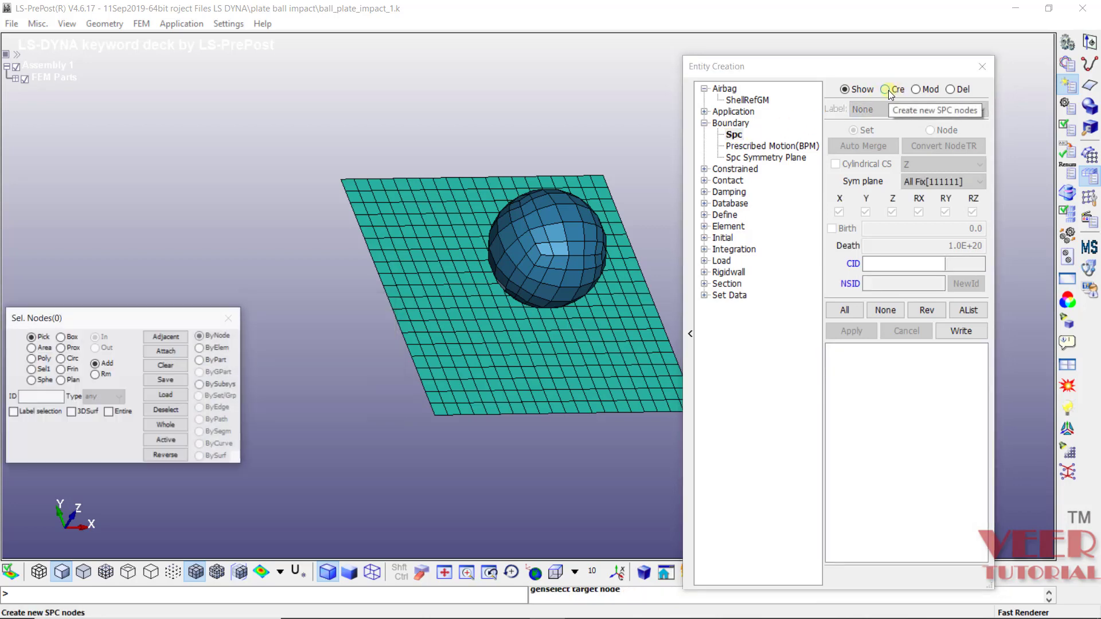
{"action": "left_click", "coordinate": [575, 572]}
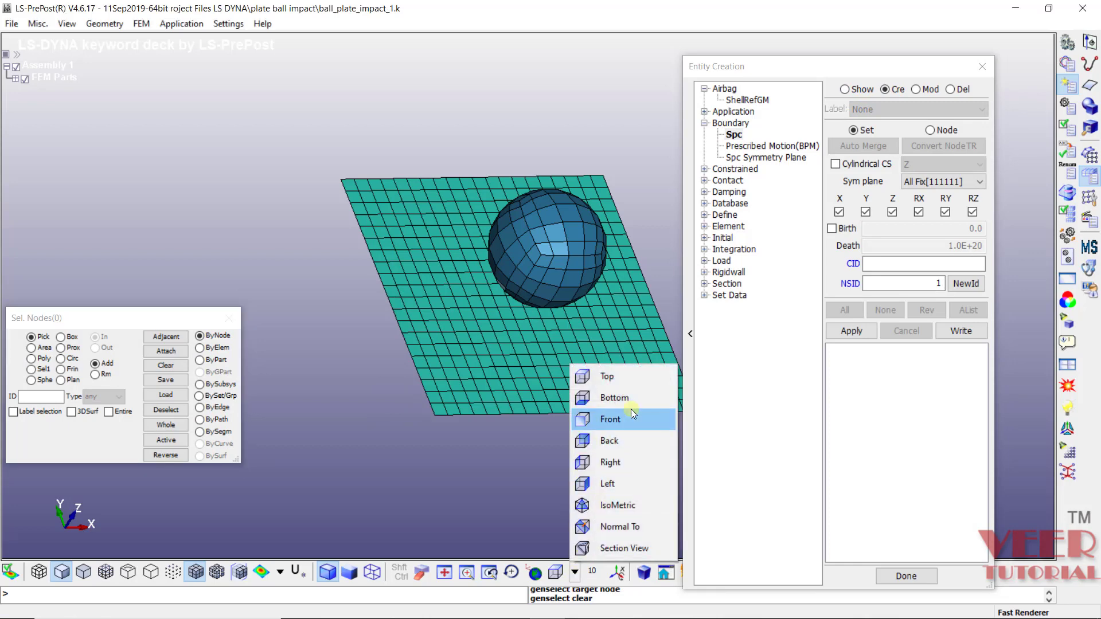
{"action": "left_click", "coordinate": [619, 375]}
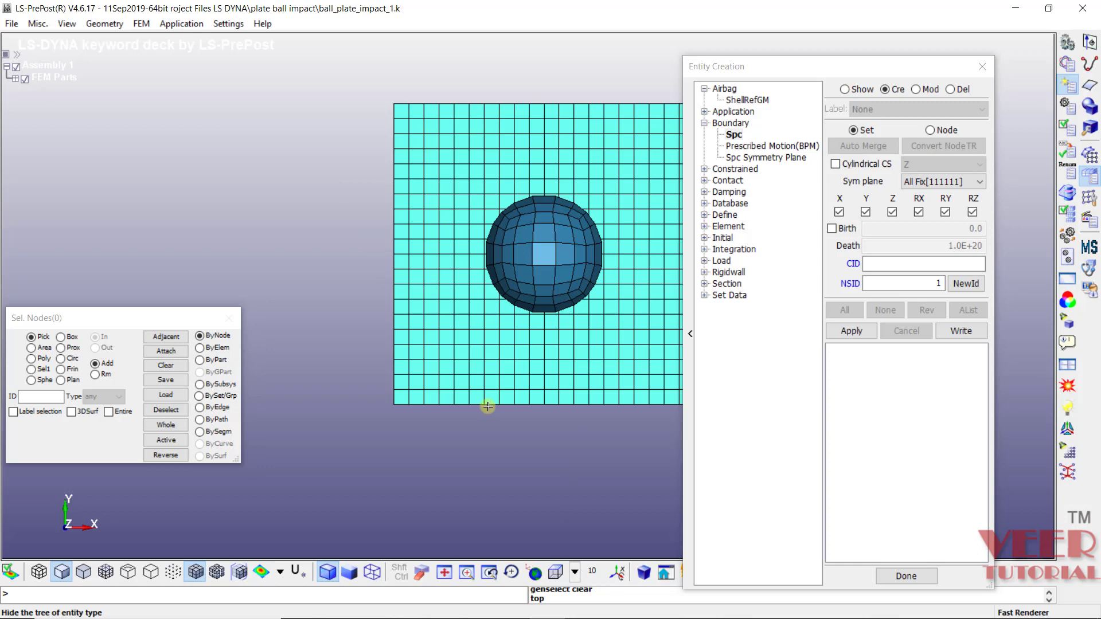
{"action": "scroll", "coordinate": [383, 463], "scroll_direction": "down", "scroll_amount": 2}
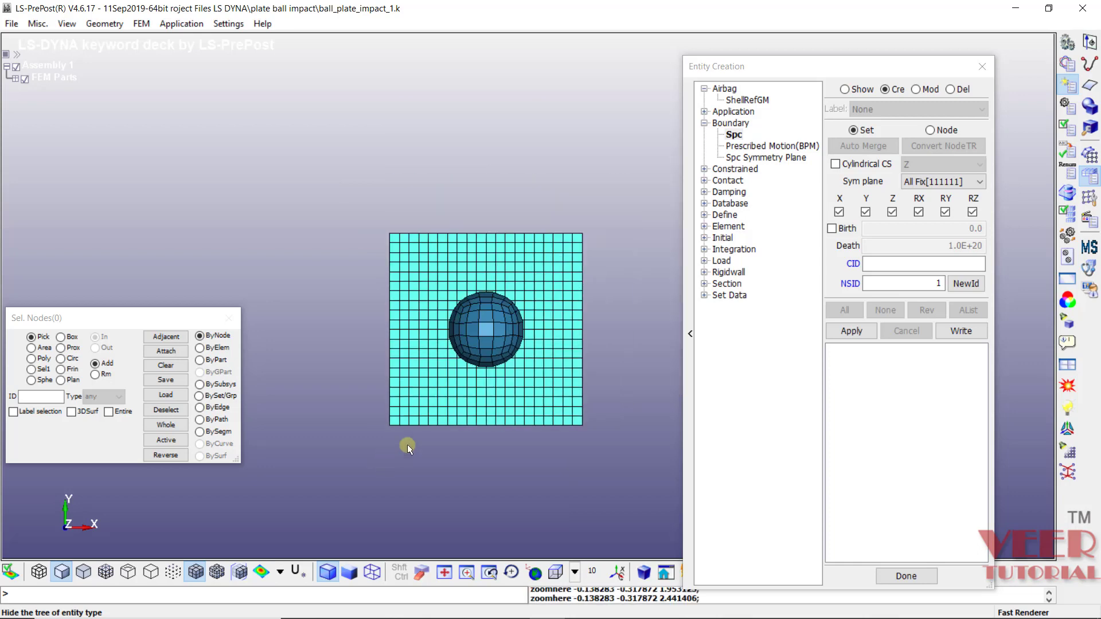
{"action": "scroll", "coordinate": [540, 363], "scroll_direction": "up", "scroll_amount": 2}
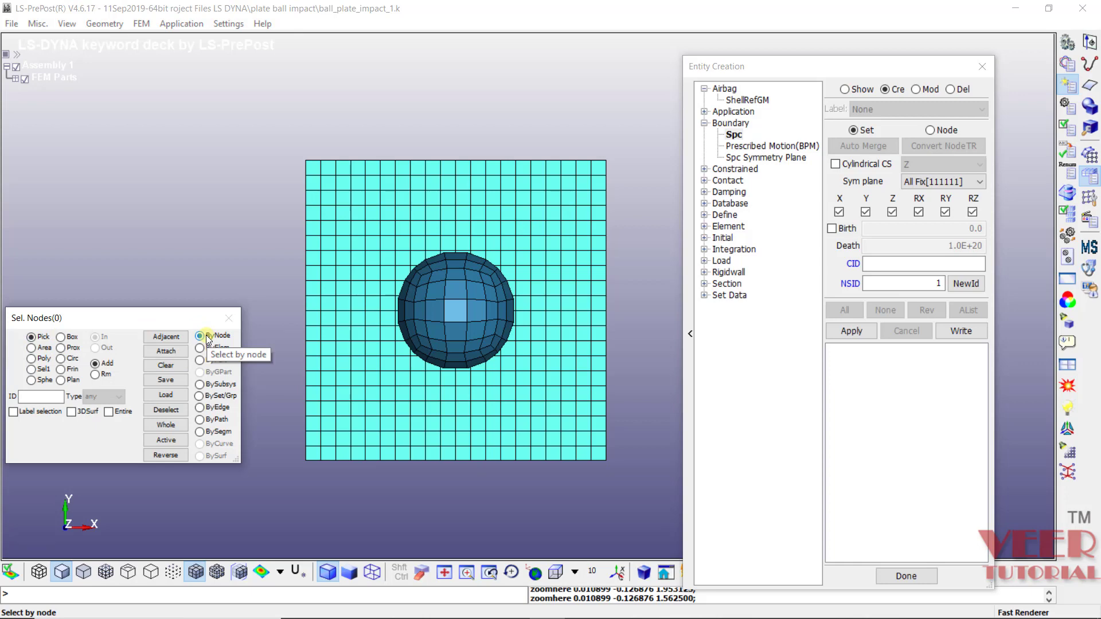
Pick nine nodes one by one along the plate's +X edge.
{"action": "left_click", "coordinate": [604, 166]}
{"action": "left_click", "coordinate": [605, 181]}
{"action": "left_click", "coordinate": [606, 204]}
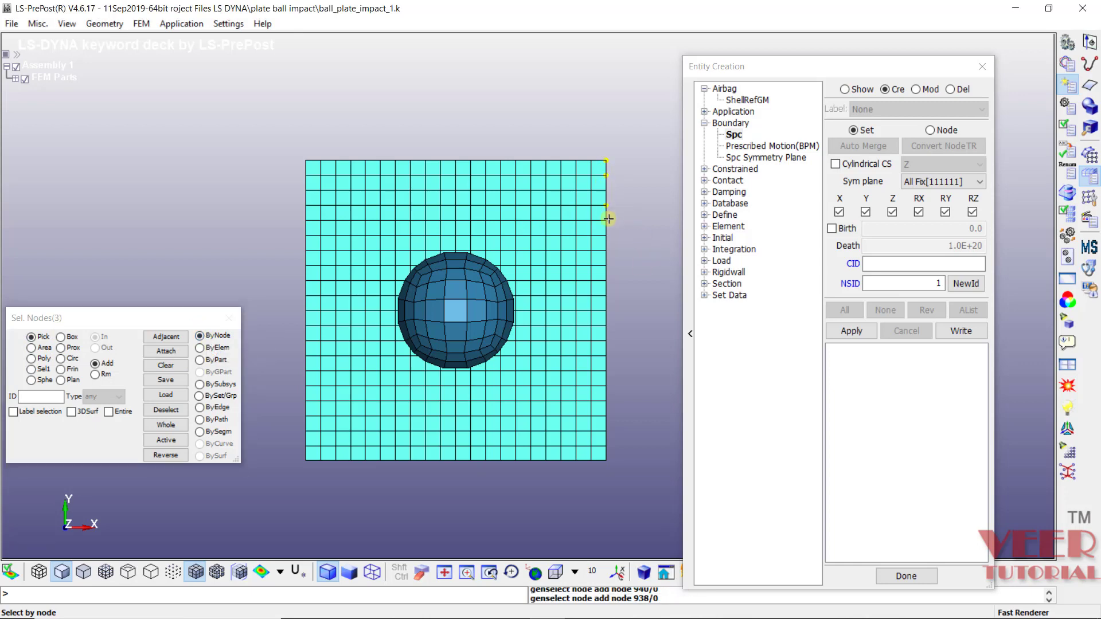
{"action": "left_click", "coordinate": [607, 221]}
{"action": "left_click", "coordinate": [608, 237]}
{"action": "left_click", "coordinate": [608, 252]}
{"action": "left_click", "coordinate": [607, 268]}
{"action": "left_click", "coordinate": [607, 281]}
{"action": "left_click", "coordinate": [607, 296]}
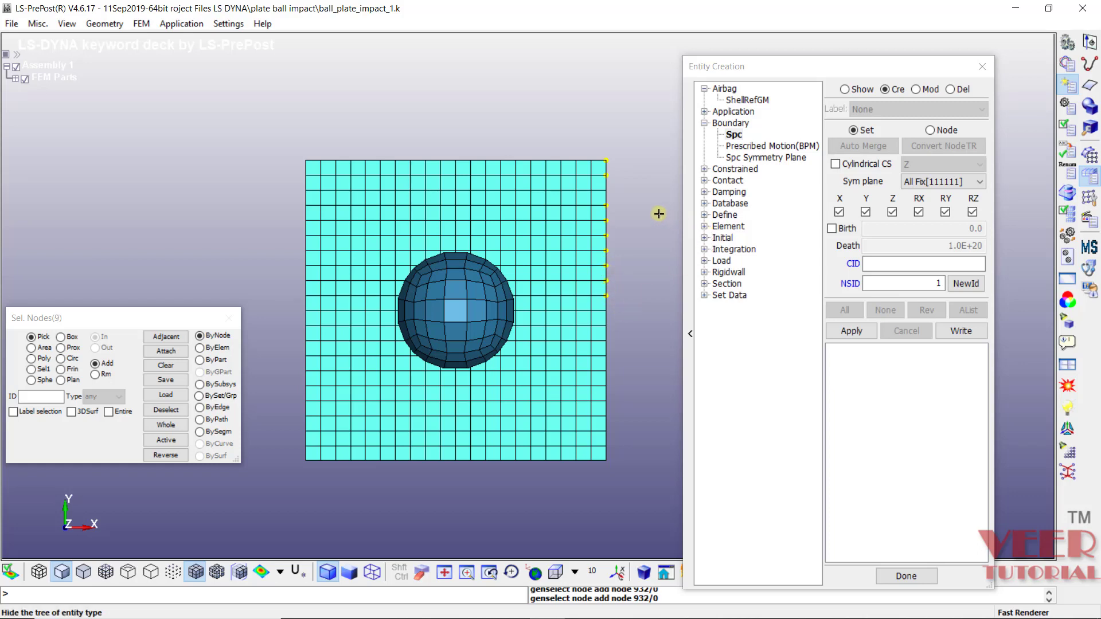
Select all nodes on the plate's four edges by area and create the SPC set with all degrees of freedom fixed (111111).
{"action": "left_click", "coordinate": [31, 348]}
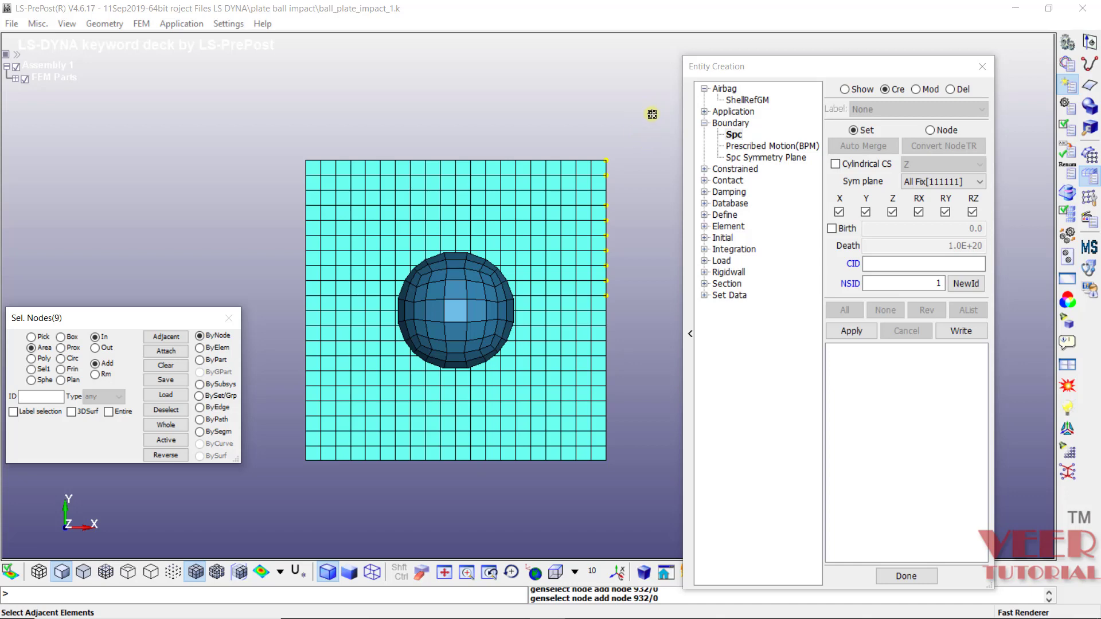
{"action": "left_click_drag", "start_coordinate": [652, 114], "coordinate": [597, 514]}
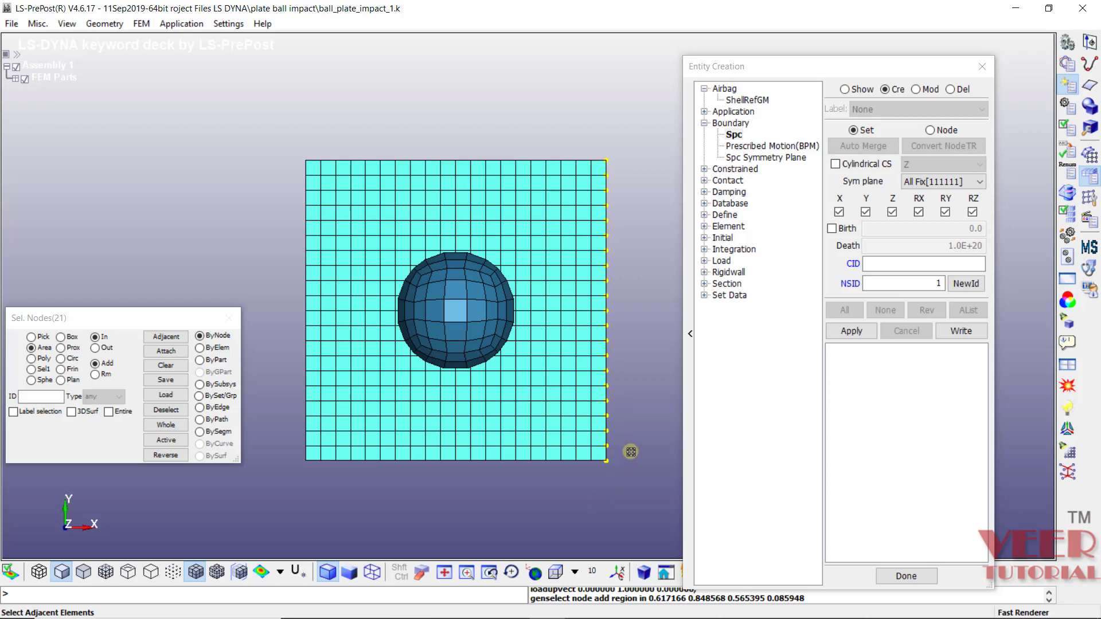
{"action": "left_click_drag", "start_coordinate": [631, 451], "coordinate": [616, 461]}
{"action": "left_click_drag", "start_coordinate": [568, 491], "coordinate": [279, 535]}
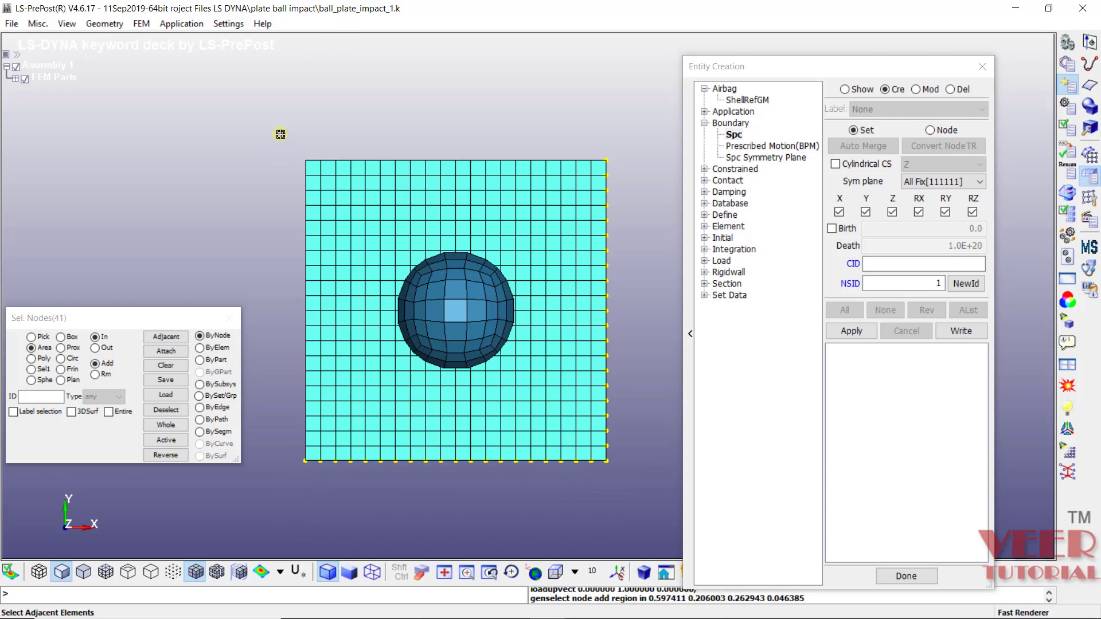
{"action": "left_click_drag", "start_coordinate": [249, 121], "coordinate": [316, 492]}
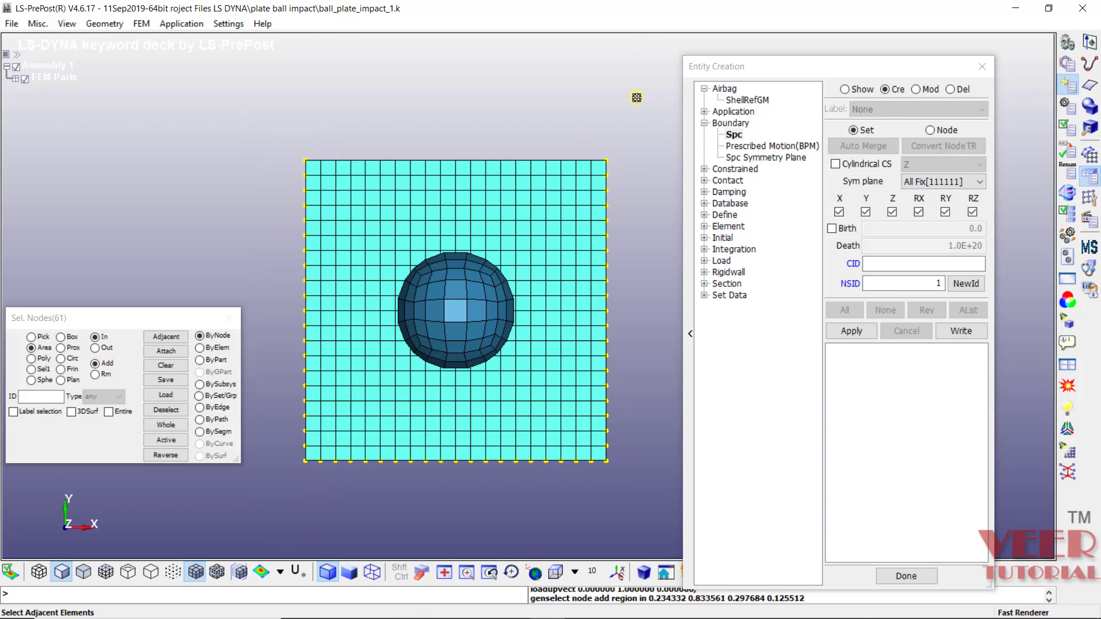
{"action": "left_click_drag", "start_coordinate": [636, 96], "coordinate": [287, 167]}
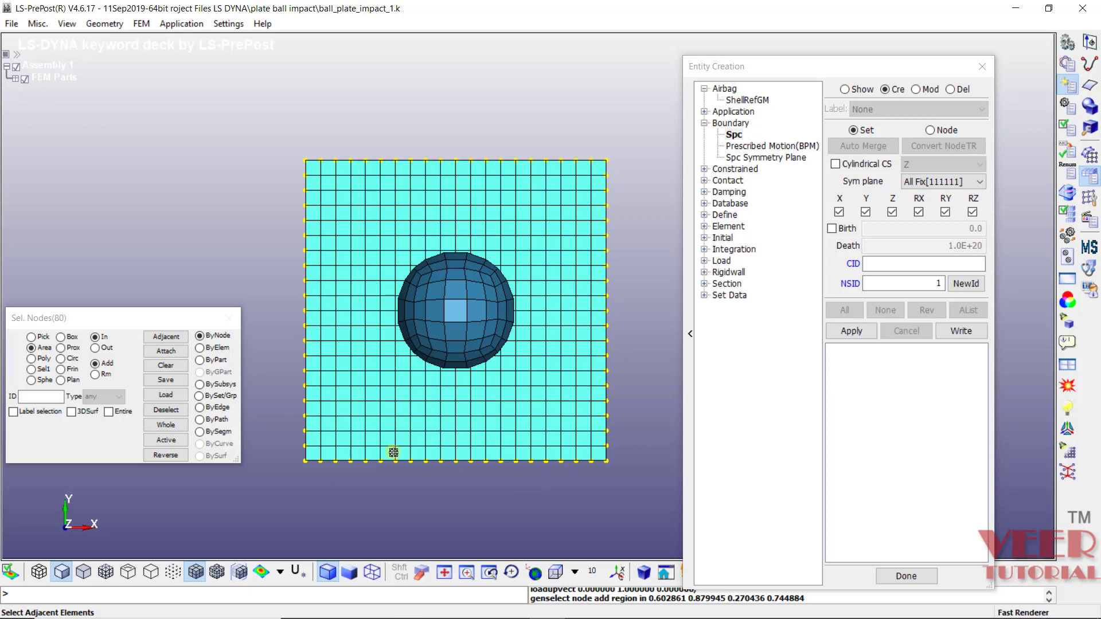
{"action": "left_click", "coordinate": [850, 331]}
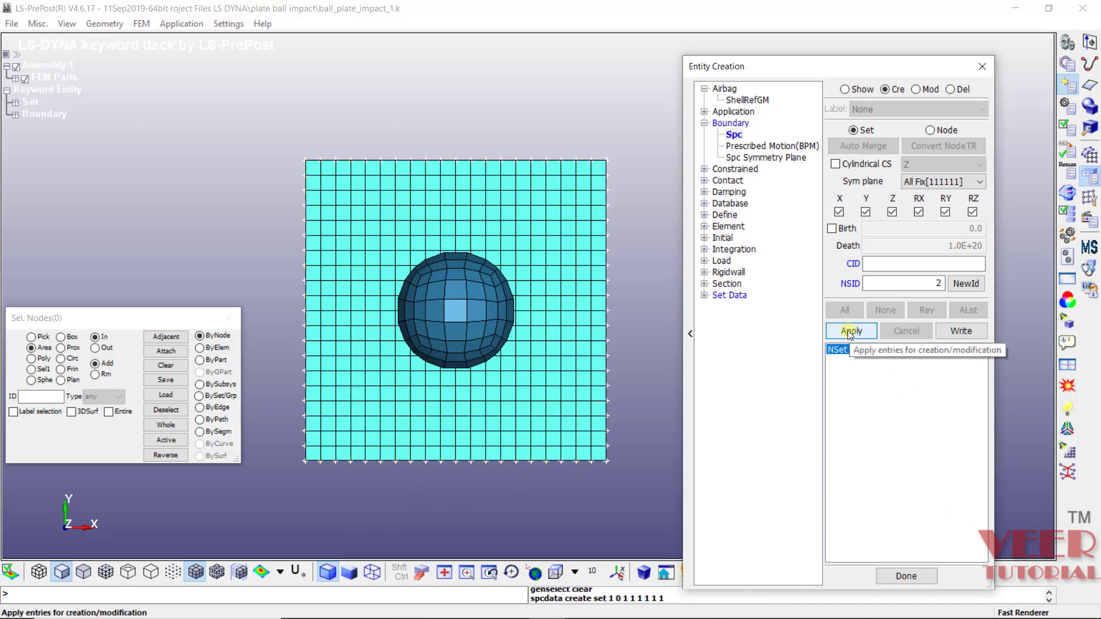
{"action": "left_click", "coordinate": [907, 577]}
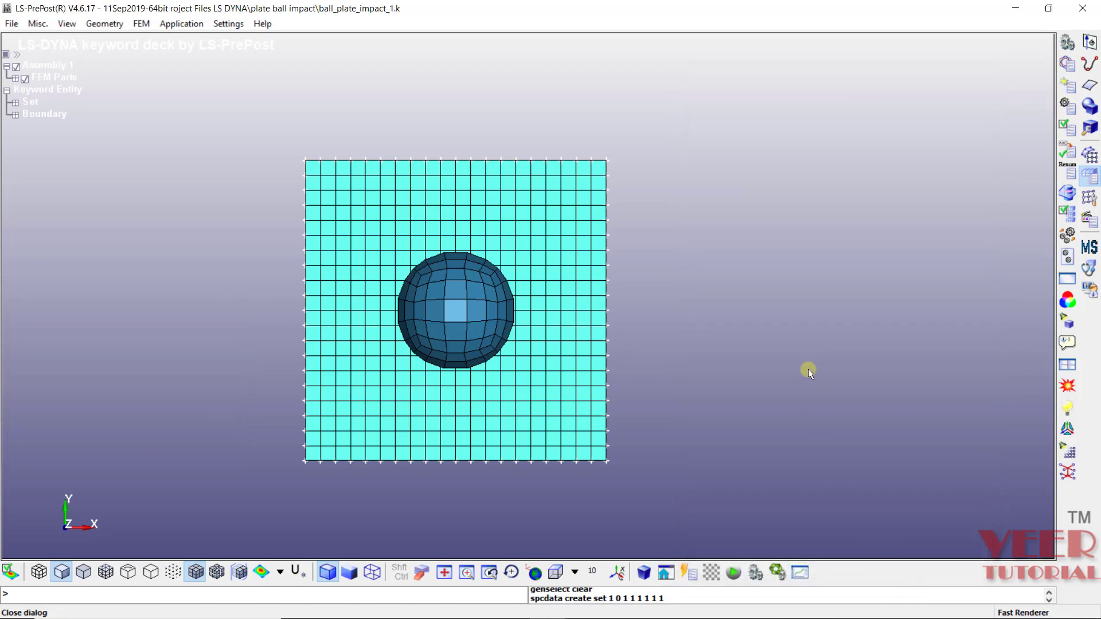
Examine the constrained nodes along the plate's edges and the Boundary entries in the model tree.
{"action": "left_click_drag", "start_coordinate": [685, 401], "coordinate": [815, 309], "text": "shift"}
{"action": "left_click_drag", "start_coordinate": [369, 458], "coordinate": [226, 325], "text": "shift"}
{"action": "scroll", "coordinate": [229, 271], "scroll_direction": "up", "scroll_amount": 3}
{"action": "scroll", "coordinate": [229, 272], "scroll_direction": "up", "scroll_amount": 5}
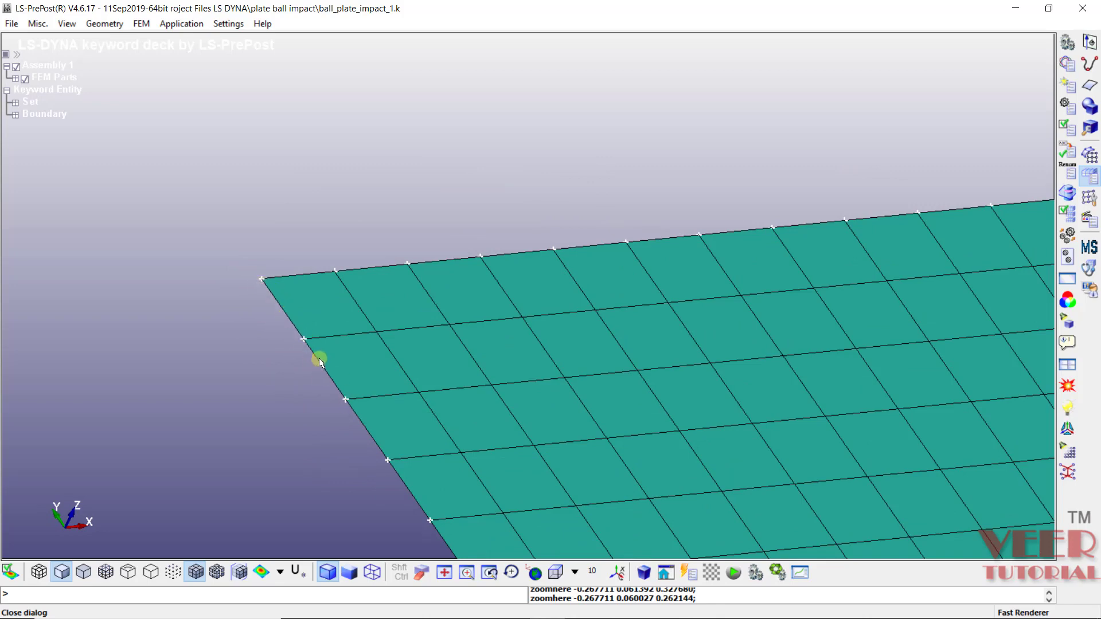
{"action": "scroll", "coordinate": [411, 295], "scroll_direction": "down", "scroll_amount": 10}
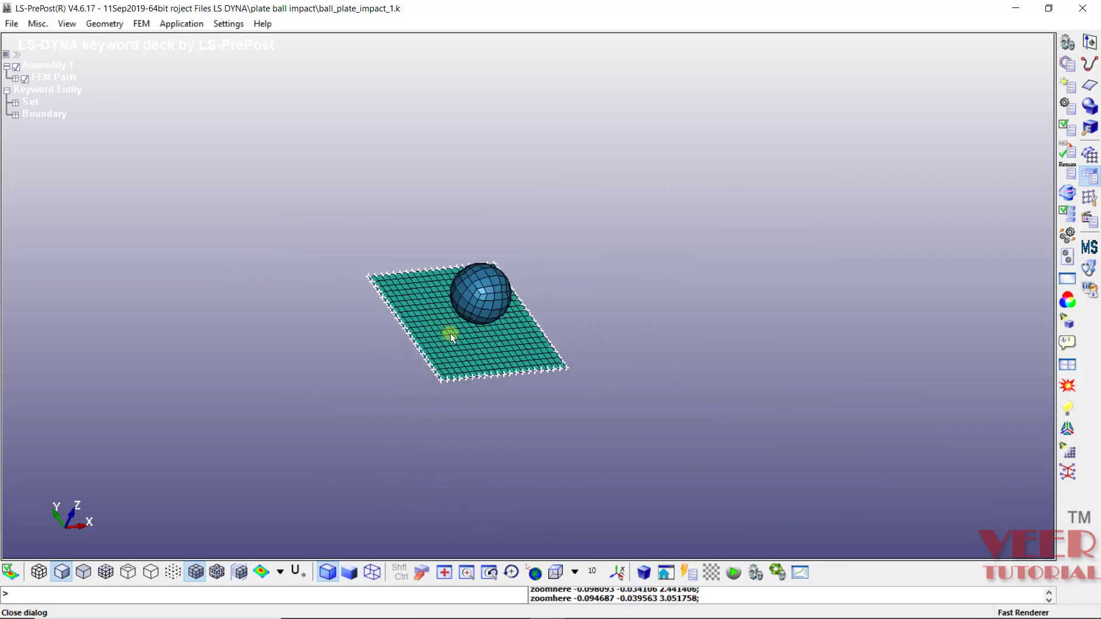
{"action": "scroll", "coordinate": [222, 244], "scroll_direction": "up", "scroll_amount": 2}
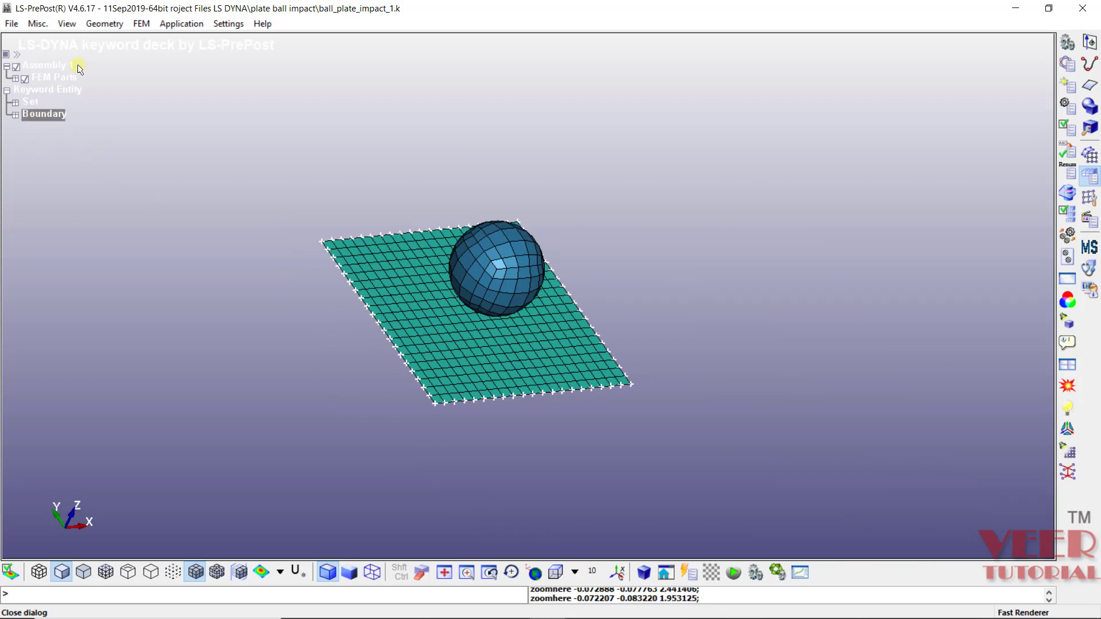
{"action": "left_click", "coordinate": [16, 115]}
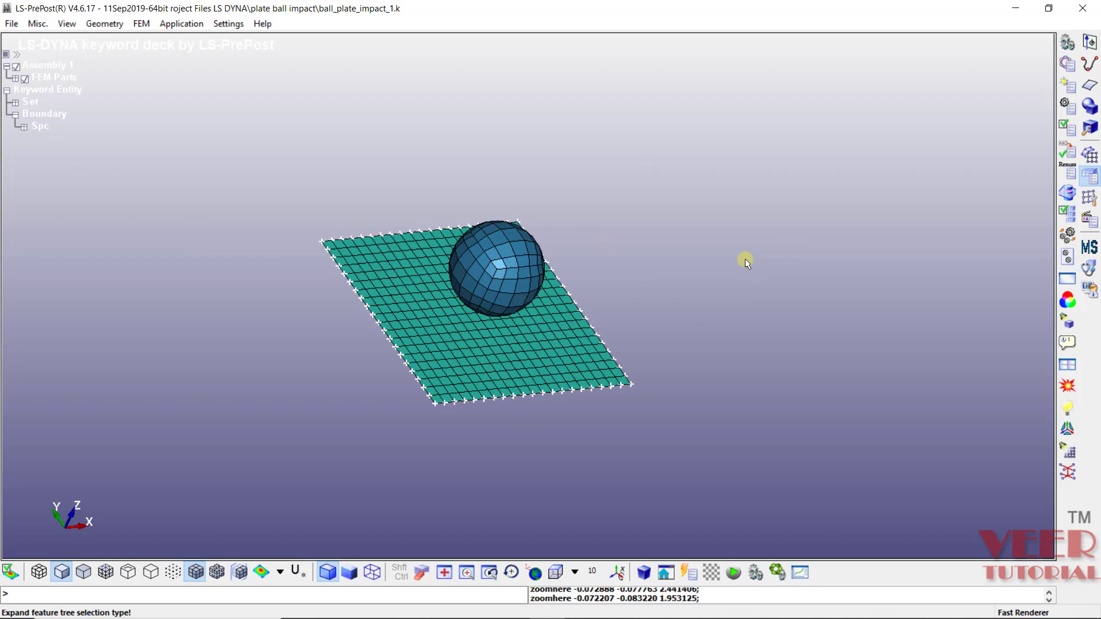
Reopen entity creation and start creating an Initial Velocity entity.
{"action": "left_click", "coordinate": [141, 23]}
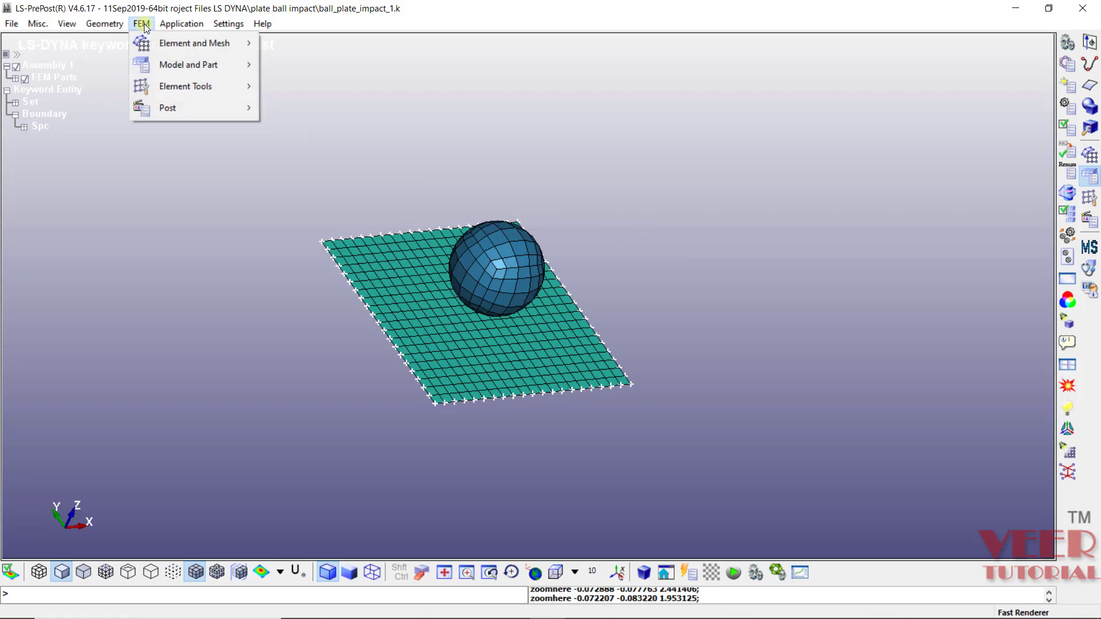
{"action": "mouse_move", "coordinate": [191, 72]}
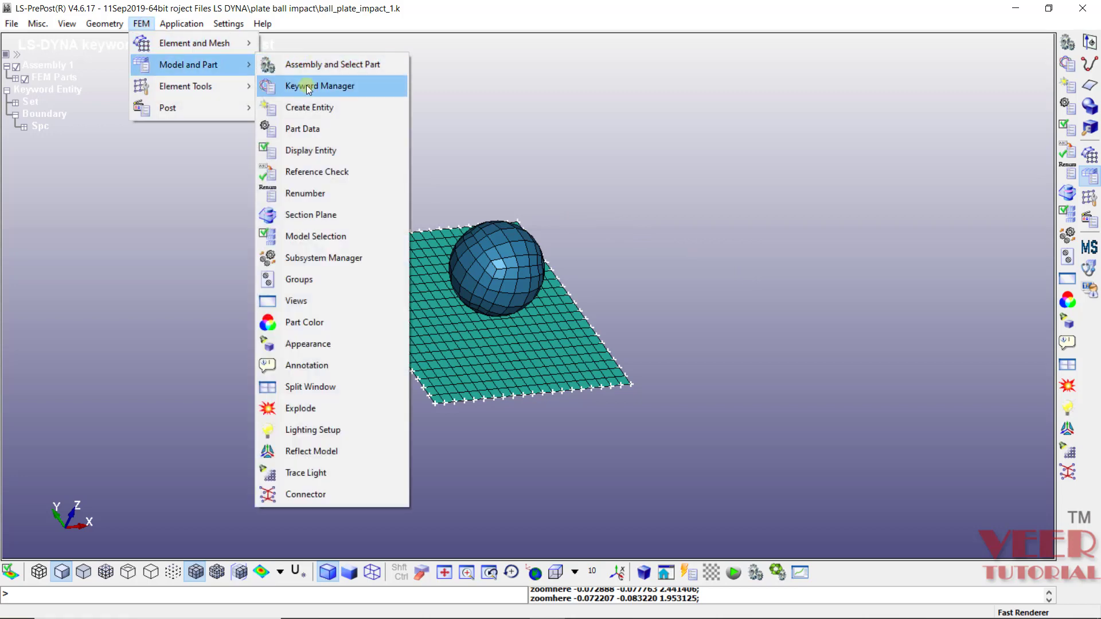
{"action": "left_click", "coordinate": [310, 109]}
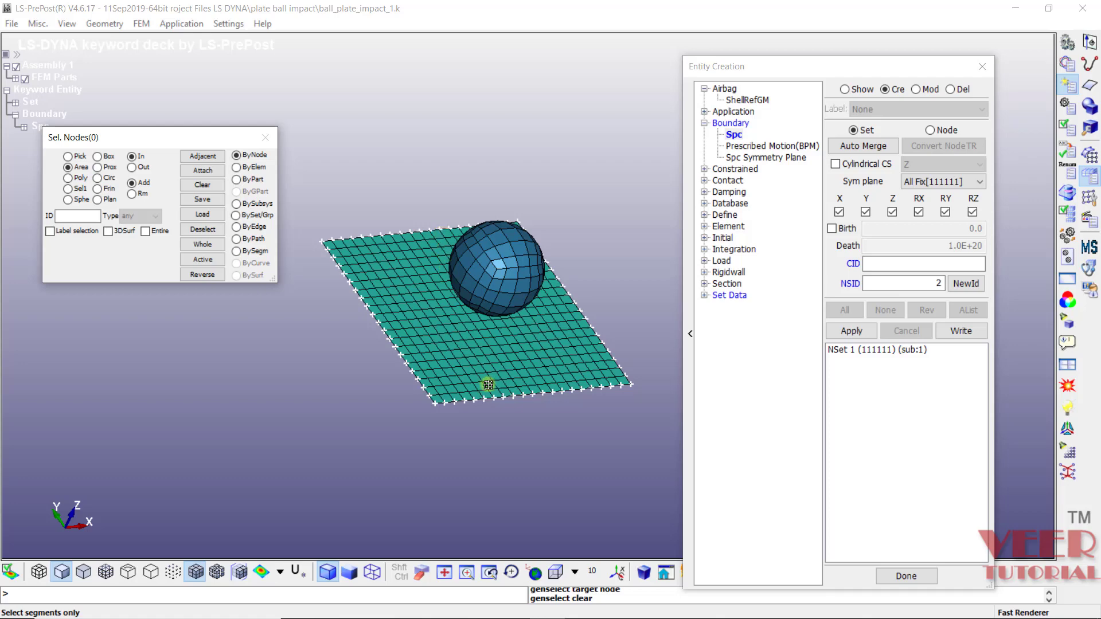
{"action": "mouse_move", "coordinate": [450, 253]}
{"action": "left_mouse_down", "text": "shift"}
{"action": "mouse_move", "coordinate": [369, 390]}
{"action": "mouse_move", "coordinate": [273, 337]}
{"action": "mouse_move", "coordinate": [447, 300]}
{"action": "left_mouse_up", "text": "shift"}
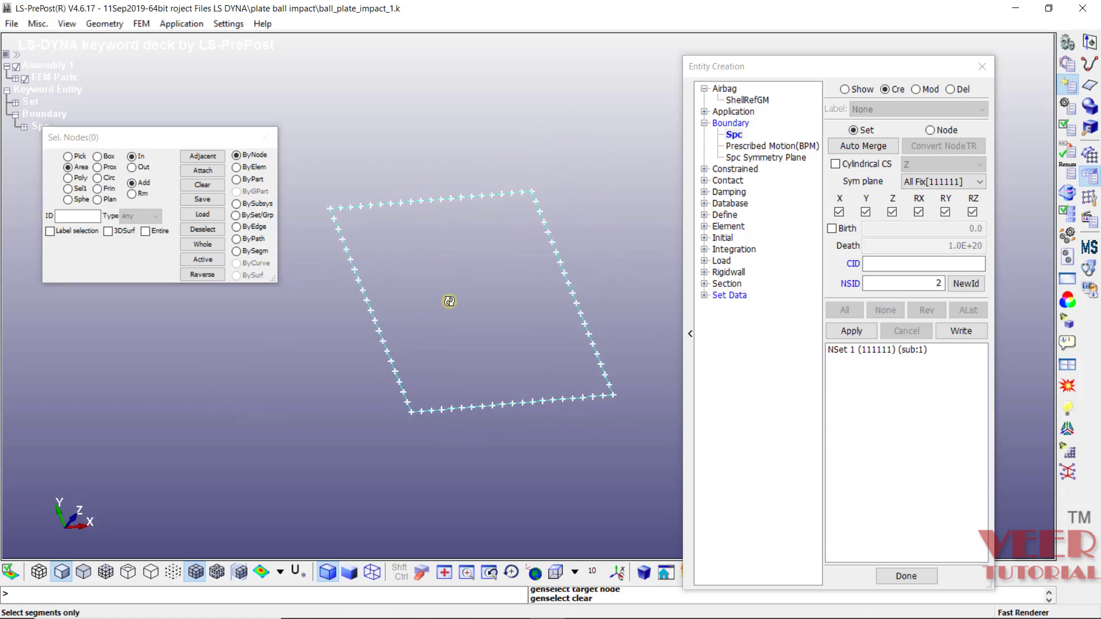
{"action": "scroll", "coordinate": [69, 536], "scroll_direction": "down", "scroll_amount": 2}
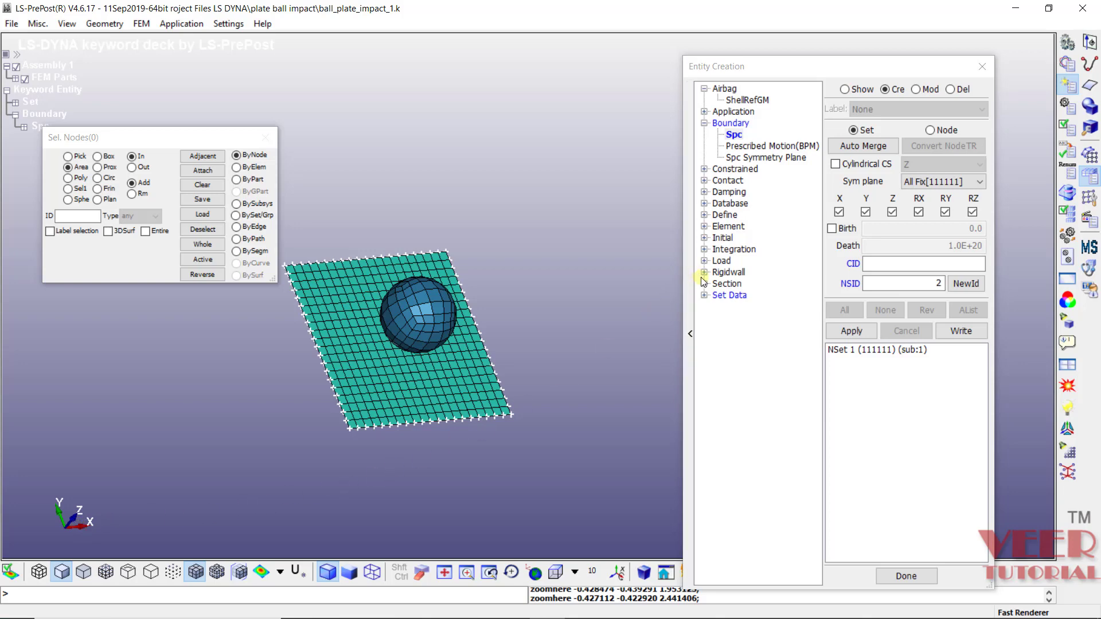
{"action": "left_click", "coordinate": [705, 237]}
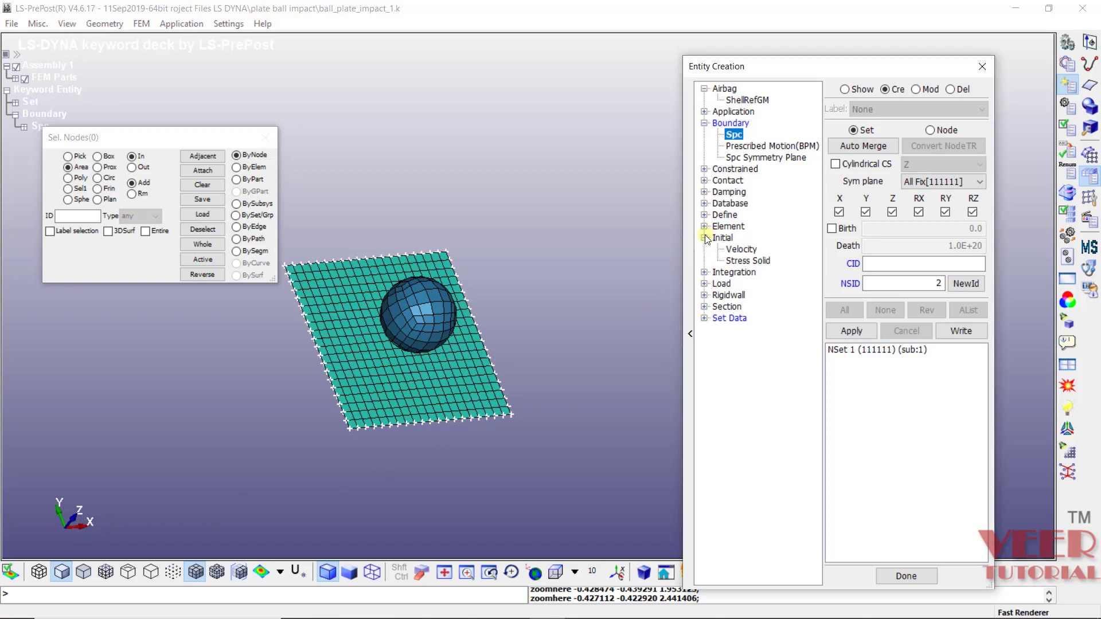
{"action": "left_click", "coordinate": [737, 251]}
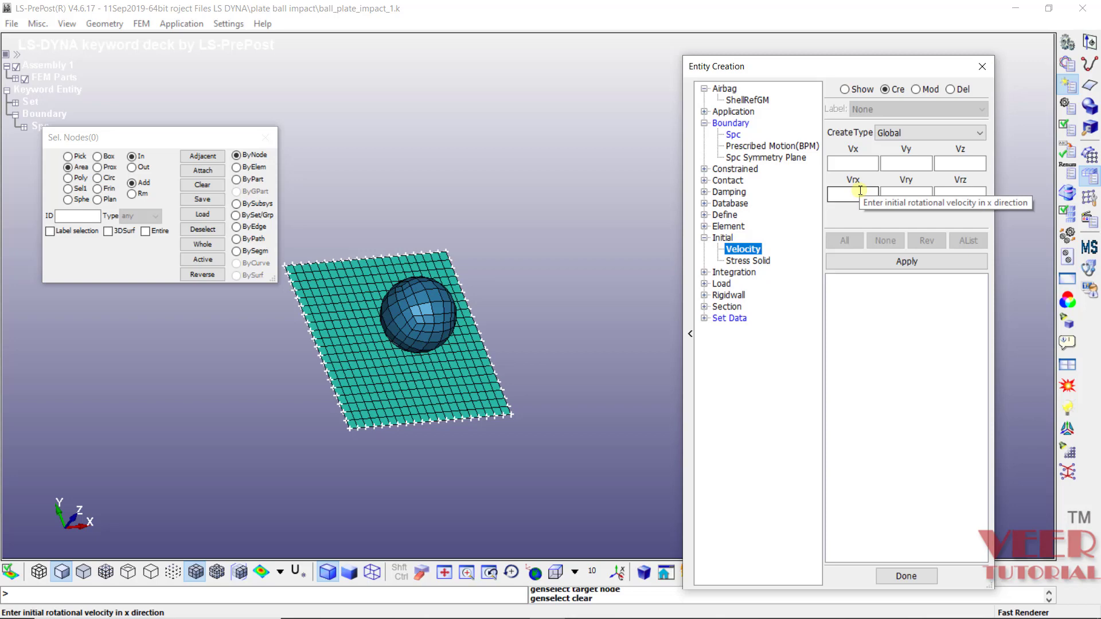
Set the initial velocity components to Vx 0, Vy 0 and Vz -10.
{"action": "left_click", "coordinate": [867, 164]}
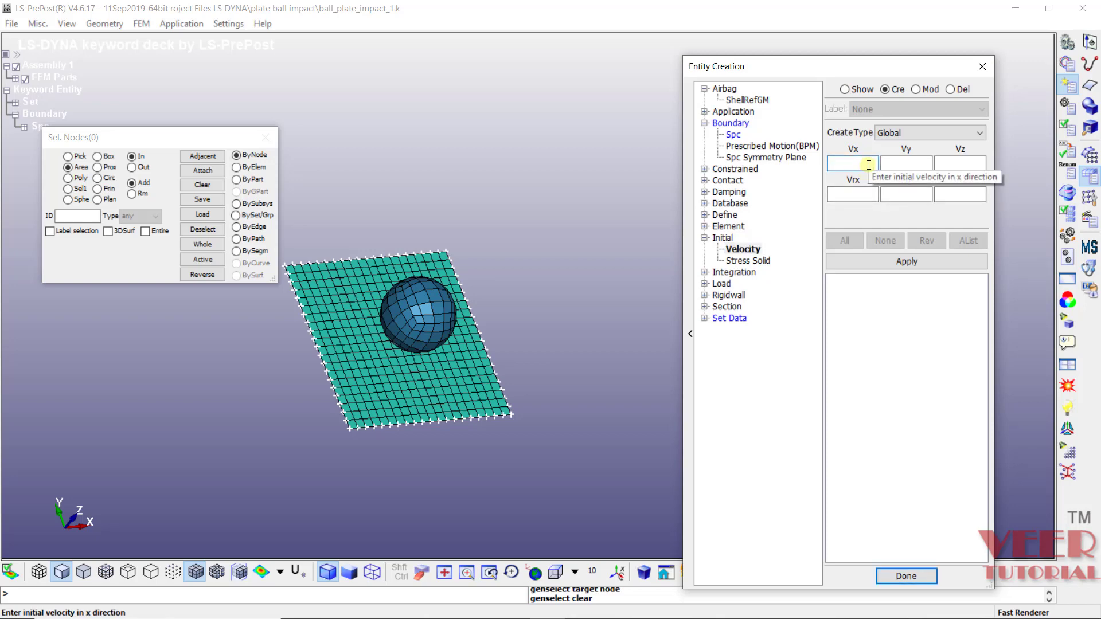
{"action": "type", "text": "0"}
{"action": "left_click", "coordinate": [896, 165]}
{"action": "type", "text": "0"}
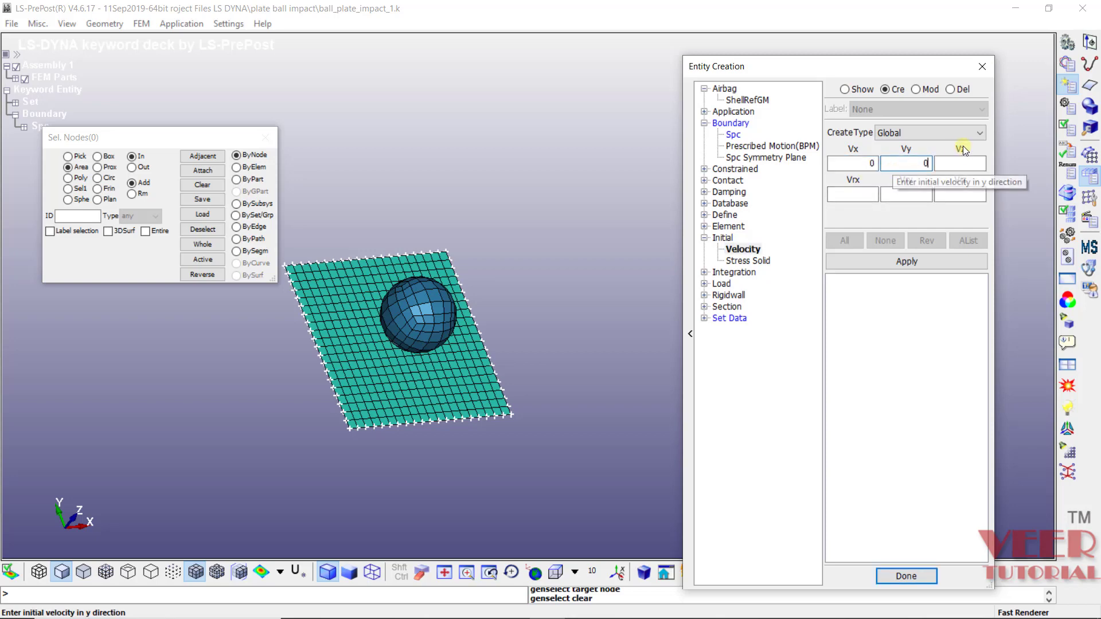
{"action": "left_click", "coordinate": [968, 164]}
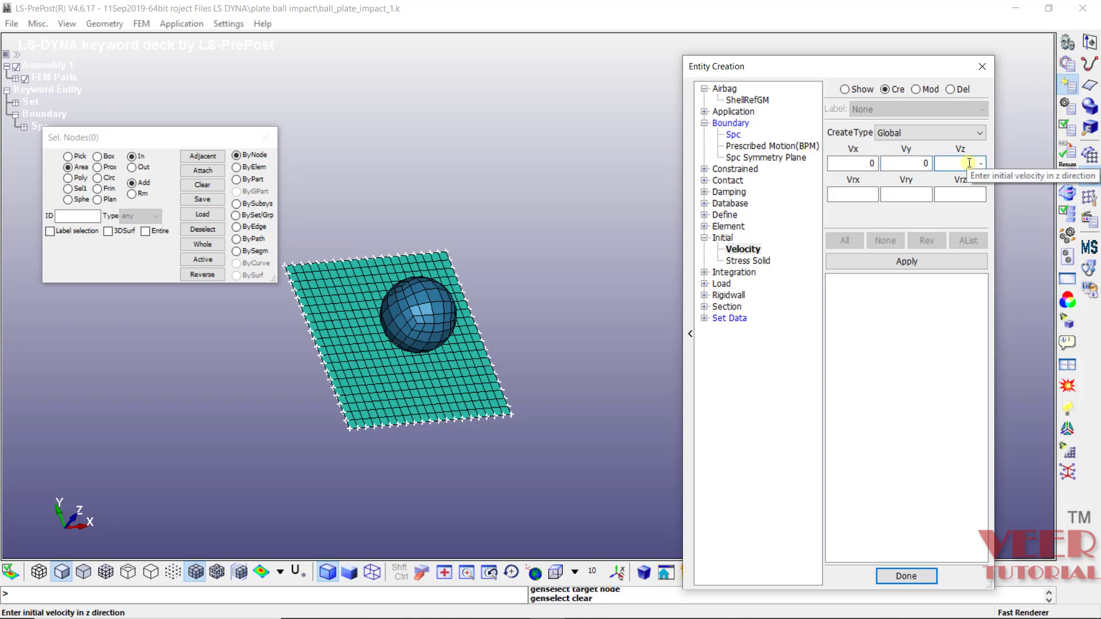
{"action": "type", "text": "-10"}
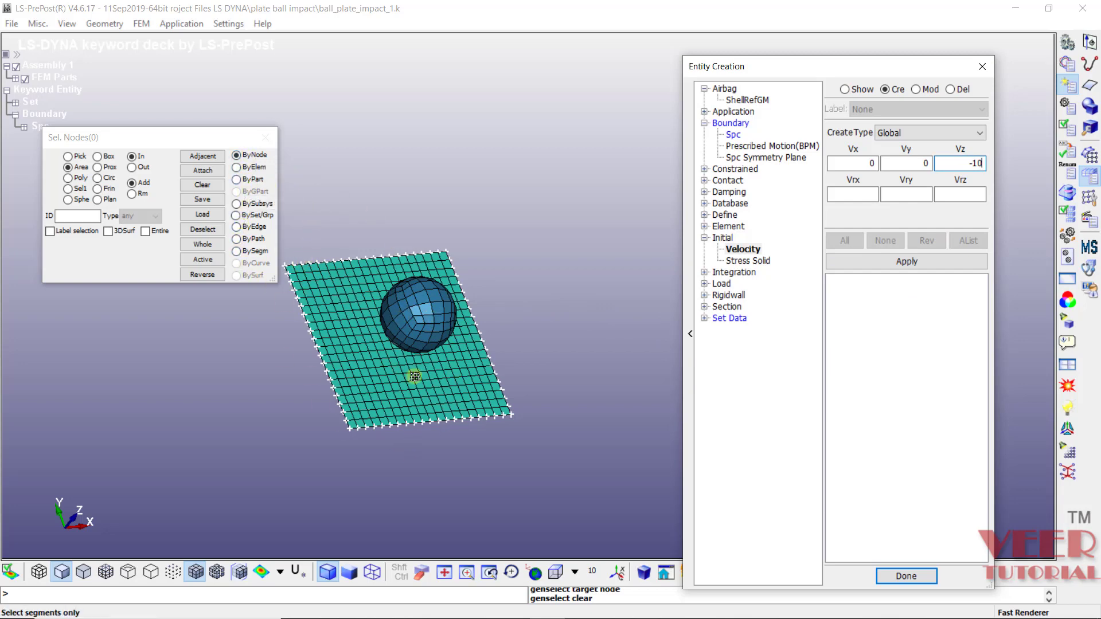
Apply the initial velocity to all of the ball's nodes, selected by part, and finish the entity creation.
{"action": "left_click", "coordinate": [237, 181]}
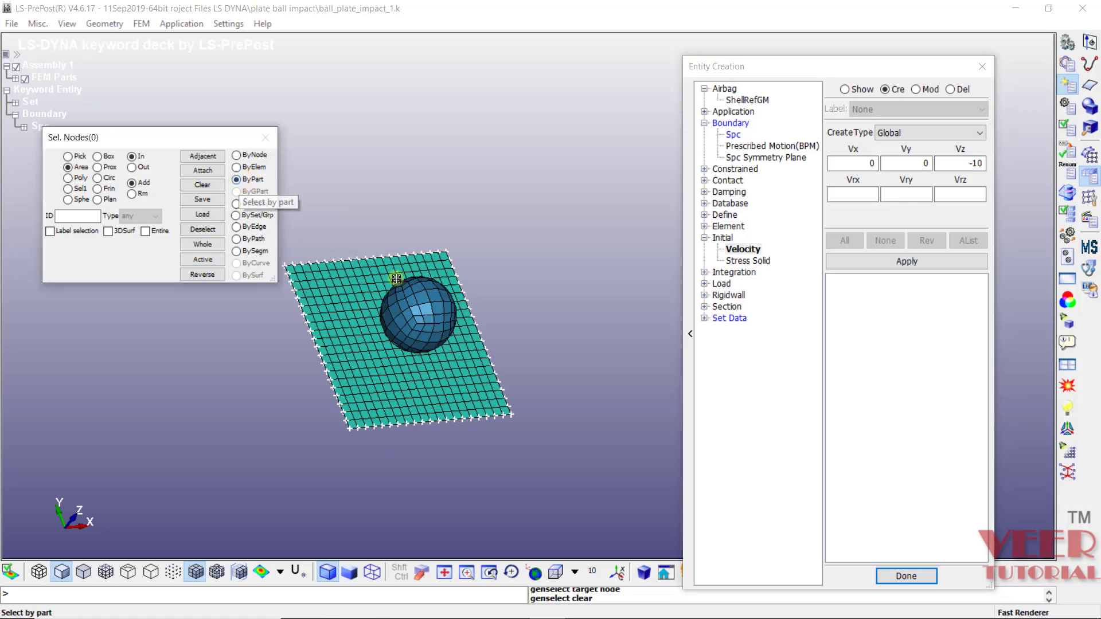
{"action": "left_click", "coordinate": [423, 320]}
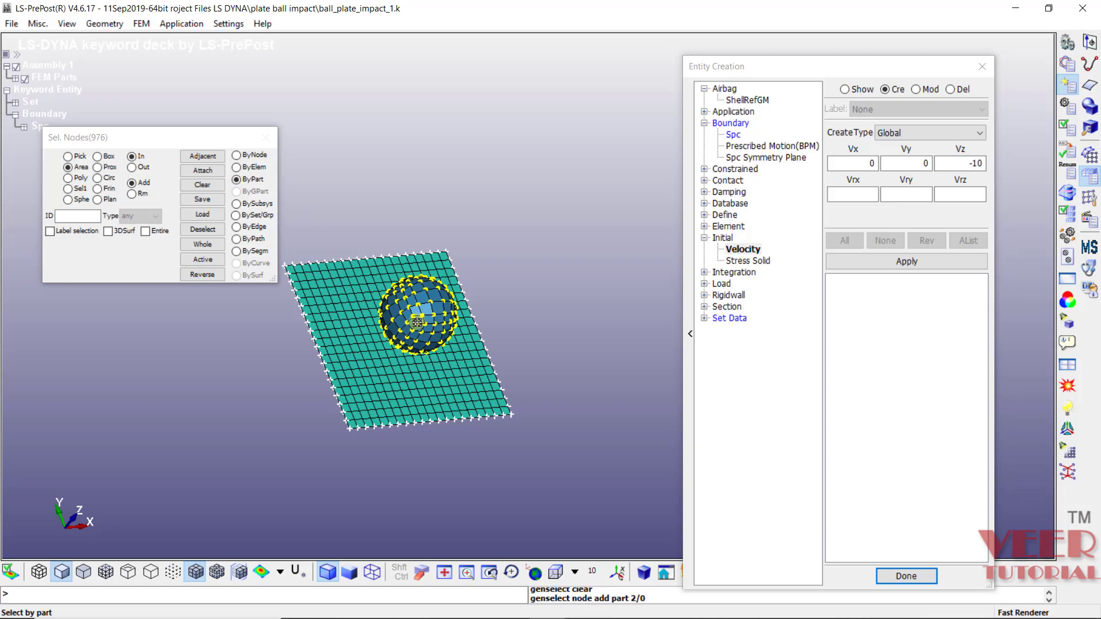
{"action": "left_click", "coordinate": [919, 262]}
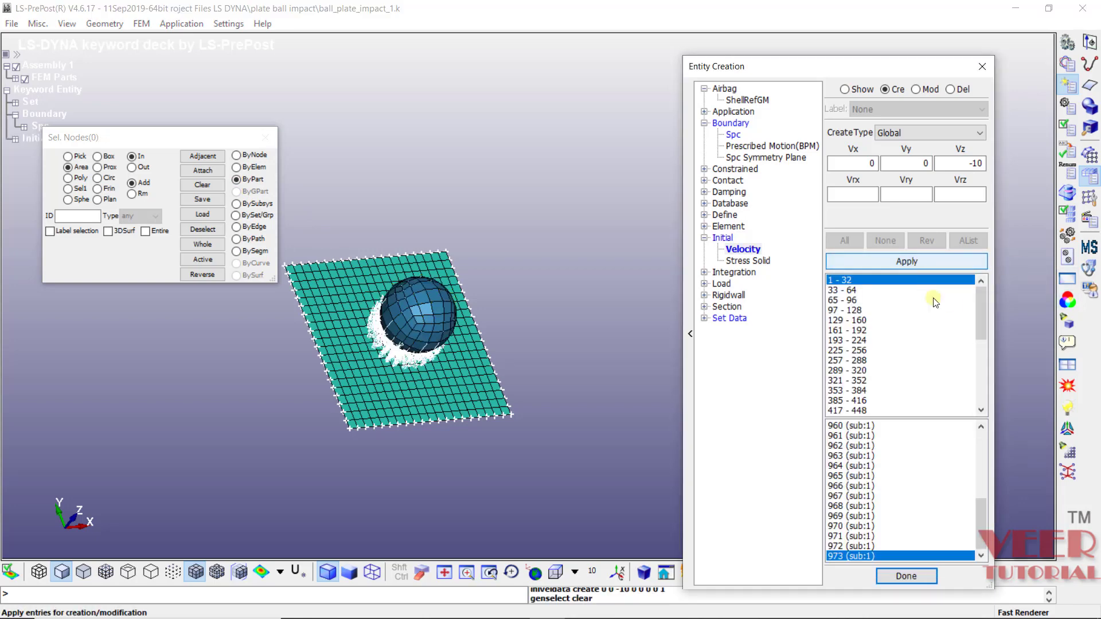
{"action": "left_click_drag", "start_coordinate": [445, 392], "coordinate": [491, 331], "text": "shift"}
{"action": "scroll", "coordinate": [368, 363], "scroll_direction": "up", "scroll_amount": 10}
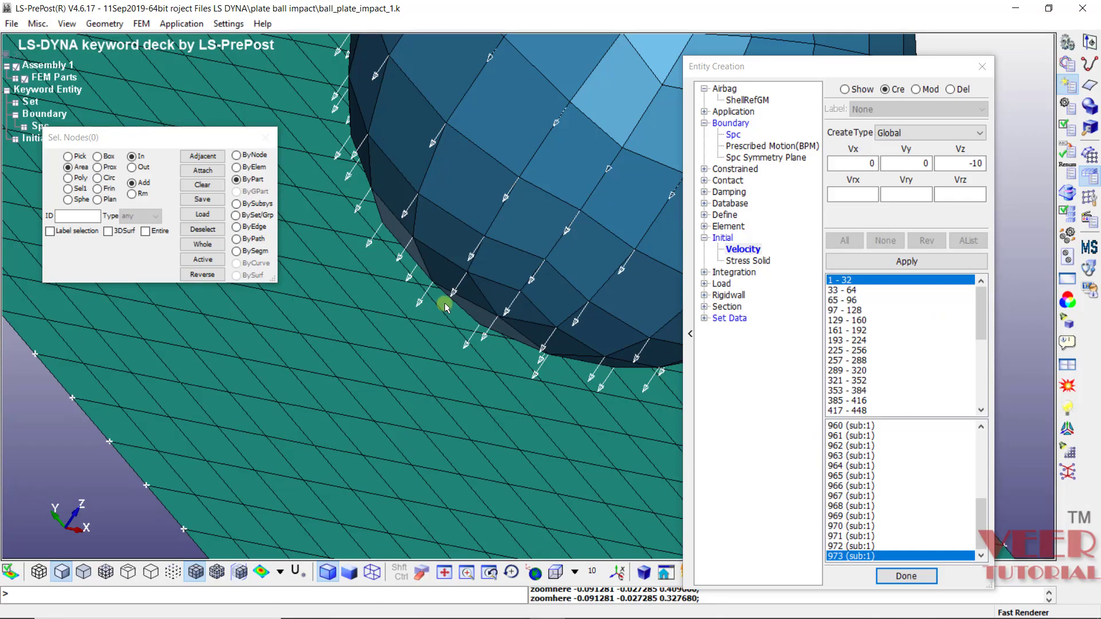
{"action": "scroll", "coordinate": [332, 352], "scroll_direction": "down", "scroll_amount": 10}
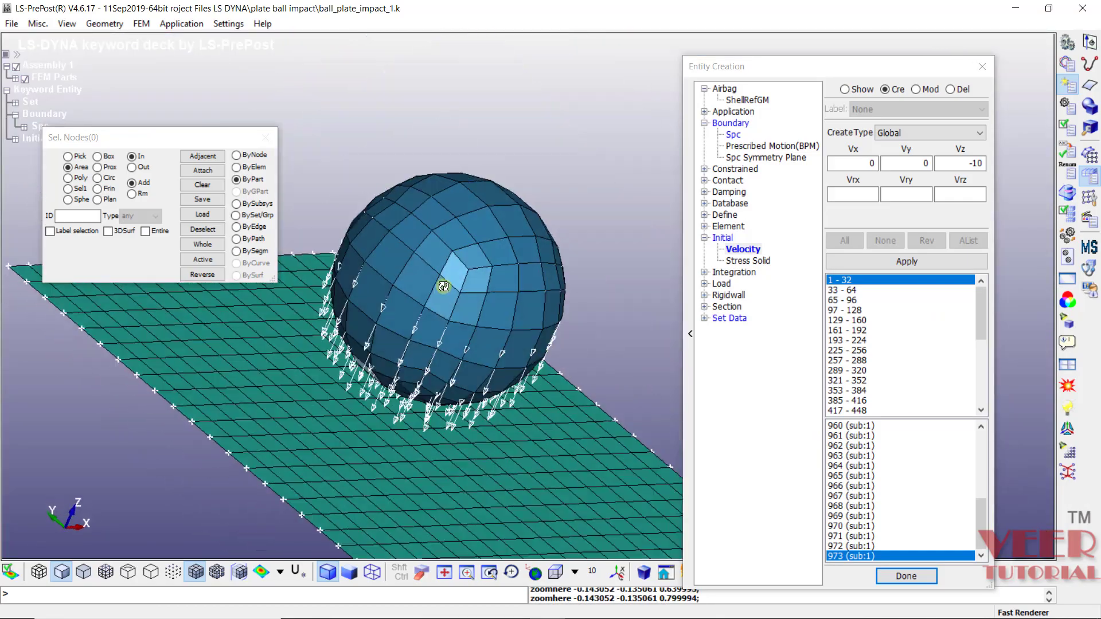
{"action": "left_click_drag", "start_coordinate": [444, 287], "coordinate": [489, 309]}
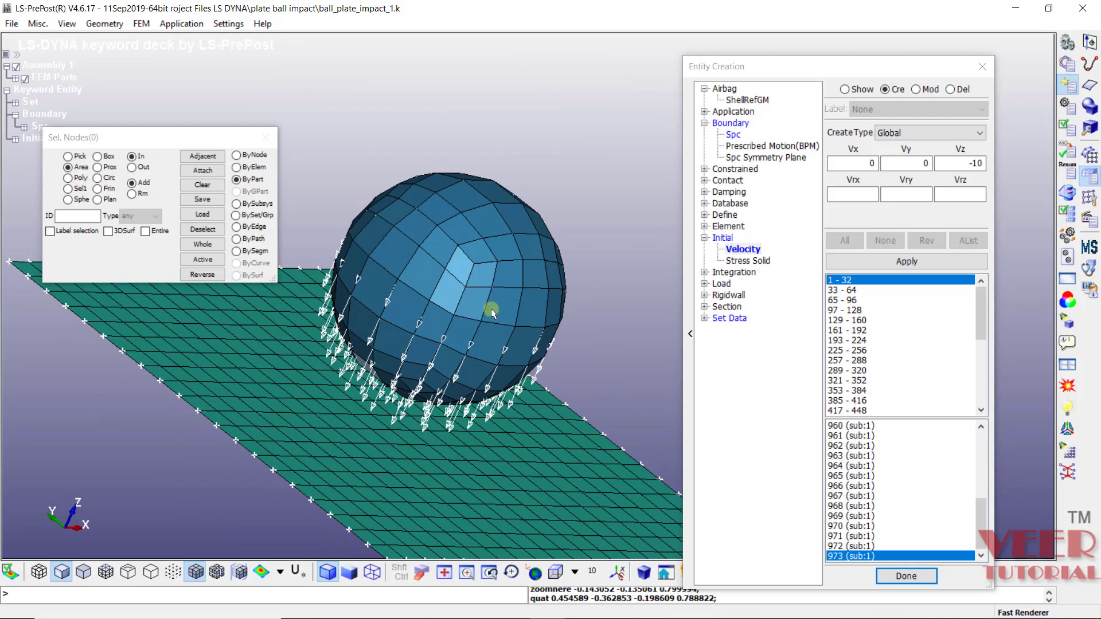
{"action": "left_click", "coordinate": [906, 576]}
{"action": "scroll", "coordinate": [652, 257], "scroll_direction": "down", "scroll_amount": 2}
{"action": "left_click_drag", "start_coordinate": [652, 259], "coordinate": [672, 300]}
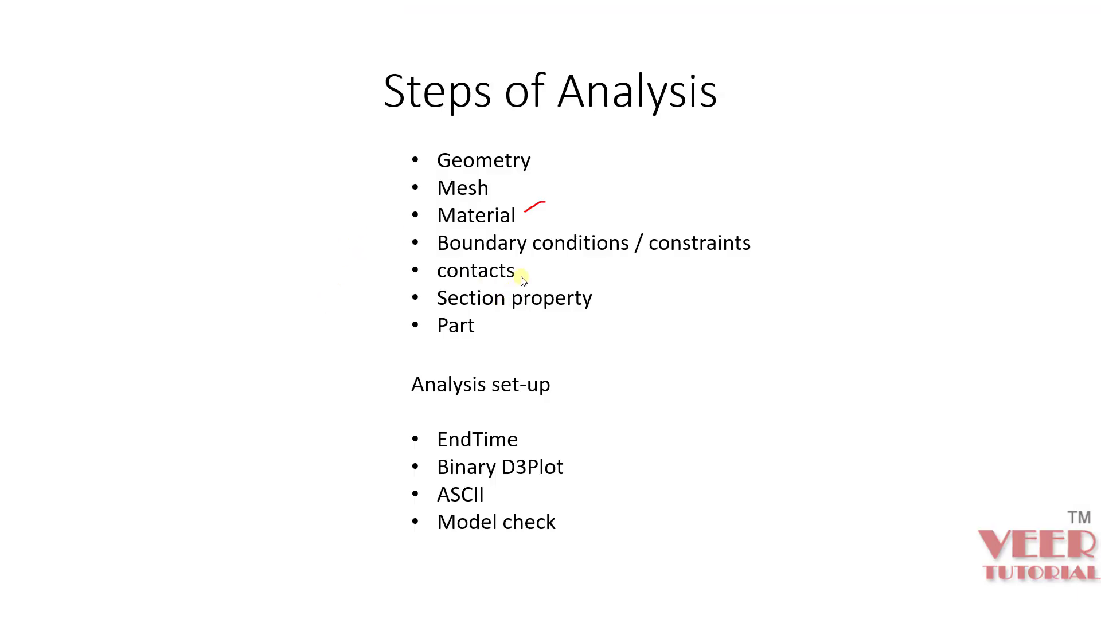
{"action": "left_click_drag", "start_coordinate": [523, 274], "coordinate": [539, 274]}
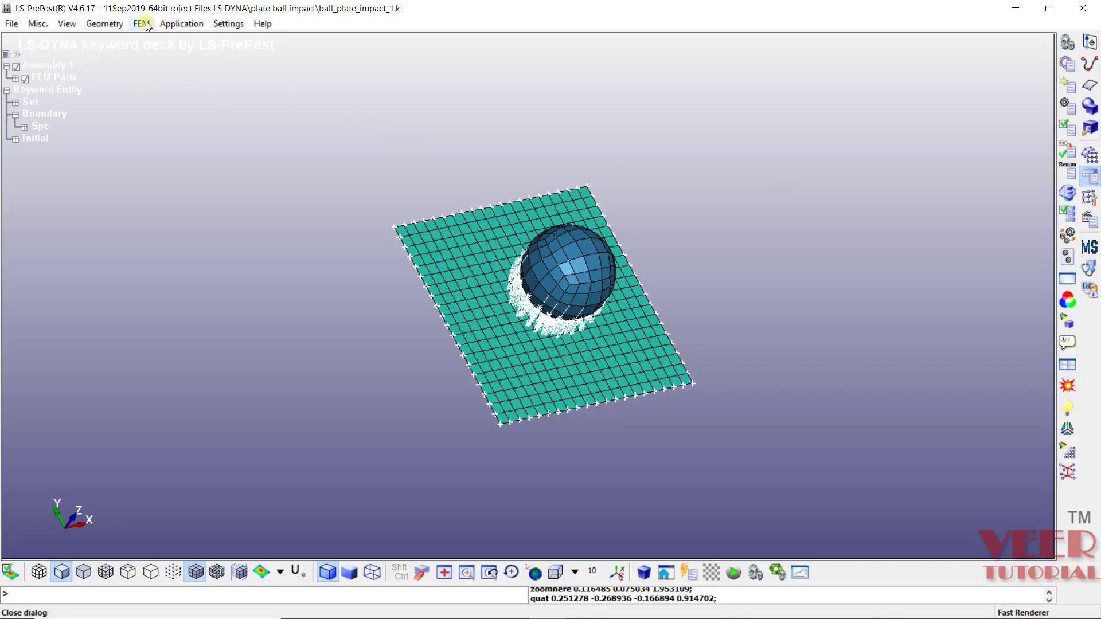
Open the Keyword Manager, collapse all keyword groups and return to the start of the list.
{"action": "left_click", "coordinate": [141, 24]}
{"action": "mouse_move", "coordinate": [190, 65]}
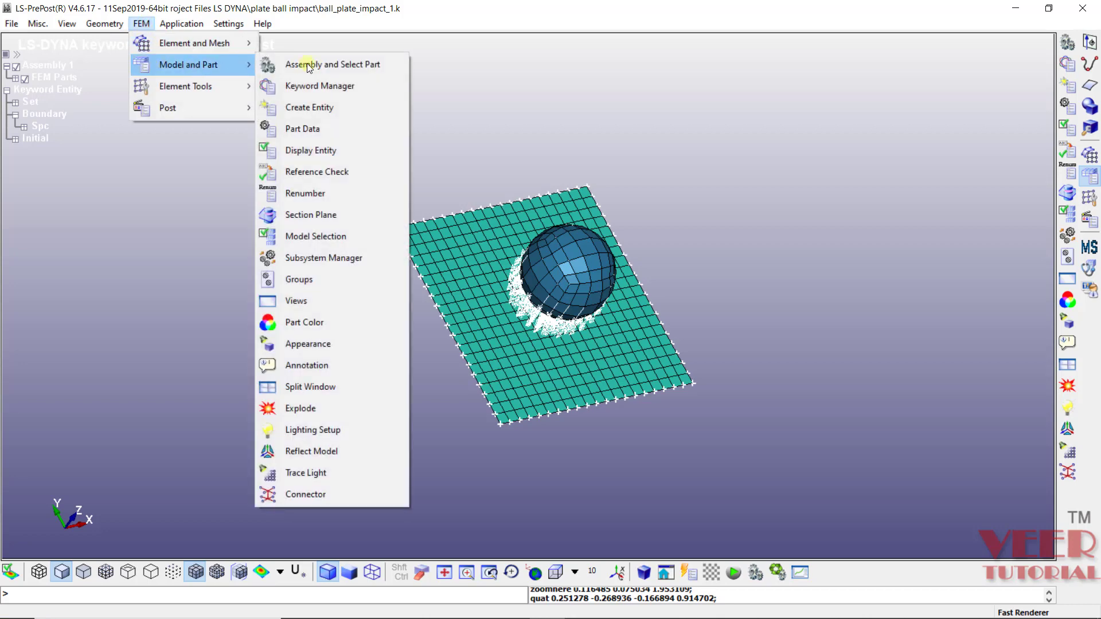
{"action": "left_click", "coordinate": [330, 88]}
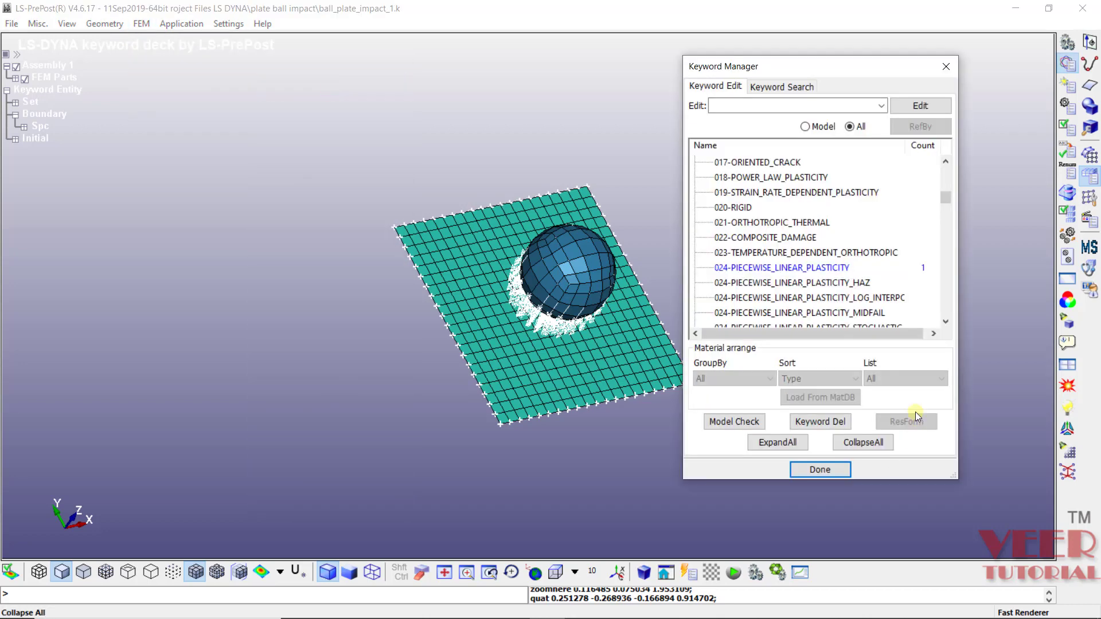
{"action": "left_click", "coordinate": [873, 442]}
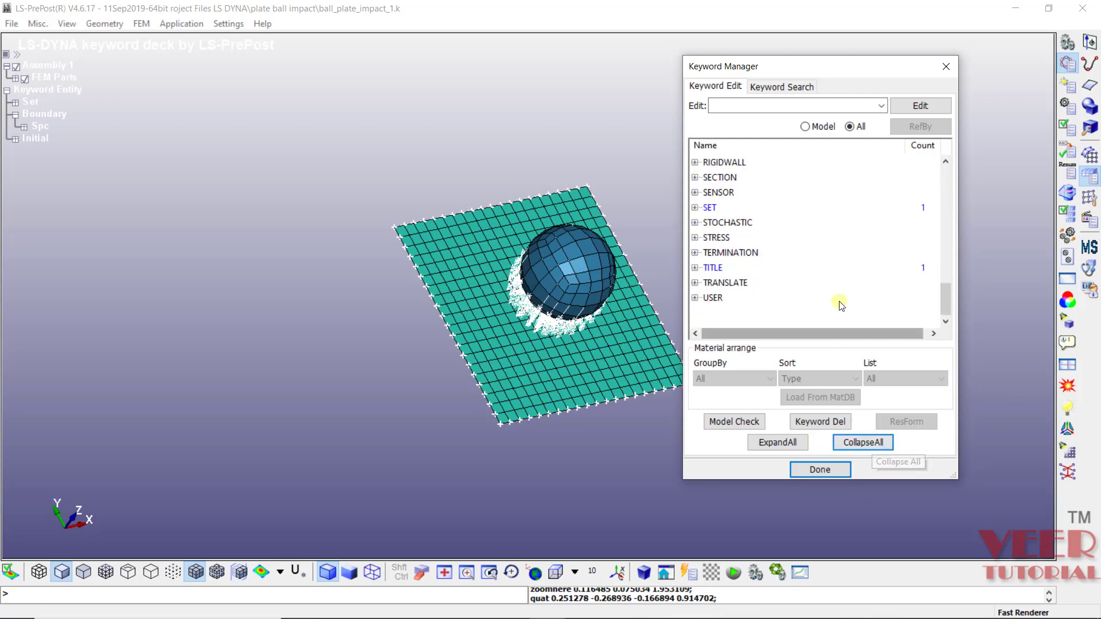
{"action": "left_click_drag", "start_coordinate": [947, 309], "coordinate": [958, 194]}
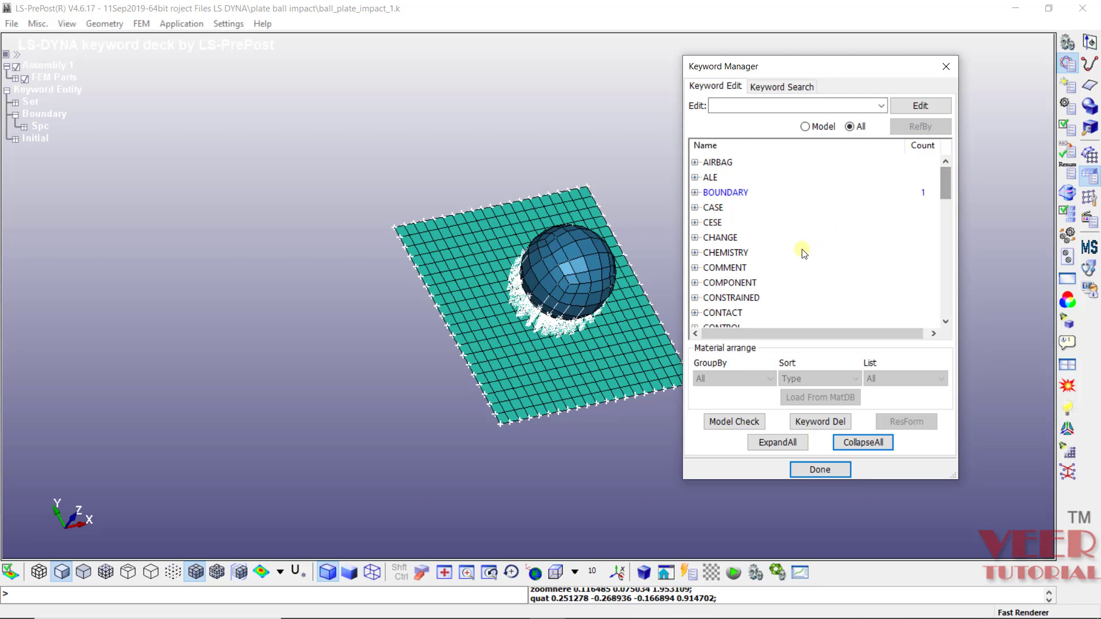
Find AUTOMATIC_SURFACE_TO_SURFACE among the CONTACT keywords and open its keyword input form.
{"action": "scroll", "coordinate": [801, 248], "scroll_direction": "down", "scroll_amount": 2}
{"action": "left_click", "coordinate": [728, 224]}
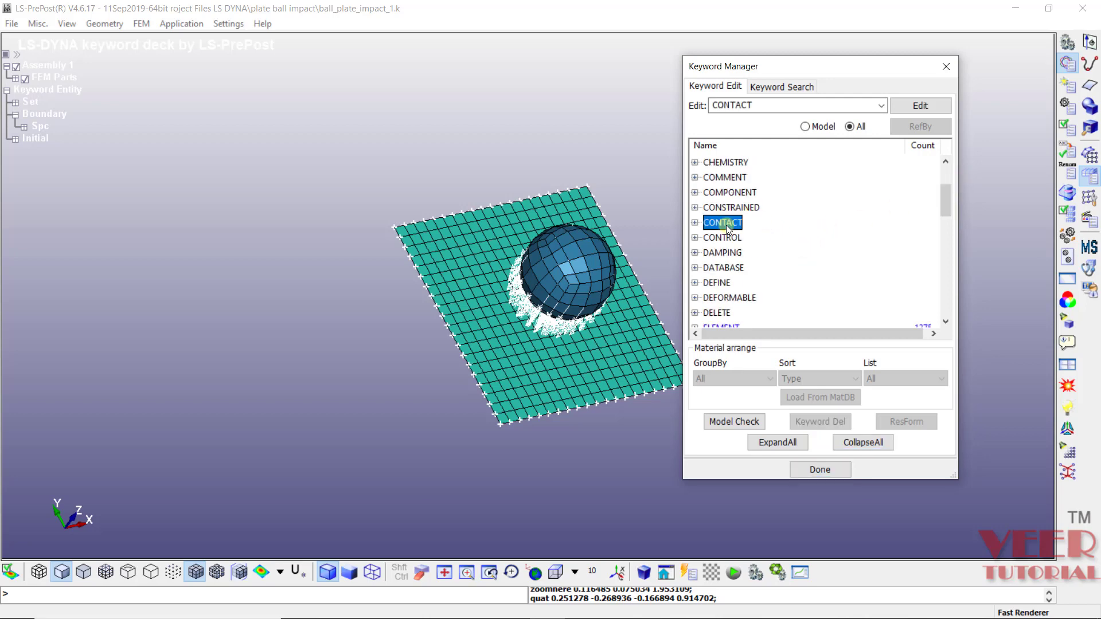
{"action": "left_click", "coordinate": [694, 223]}
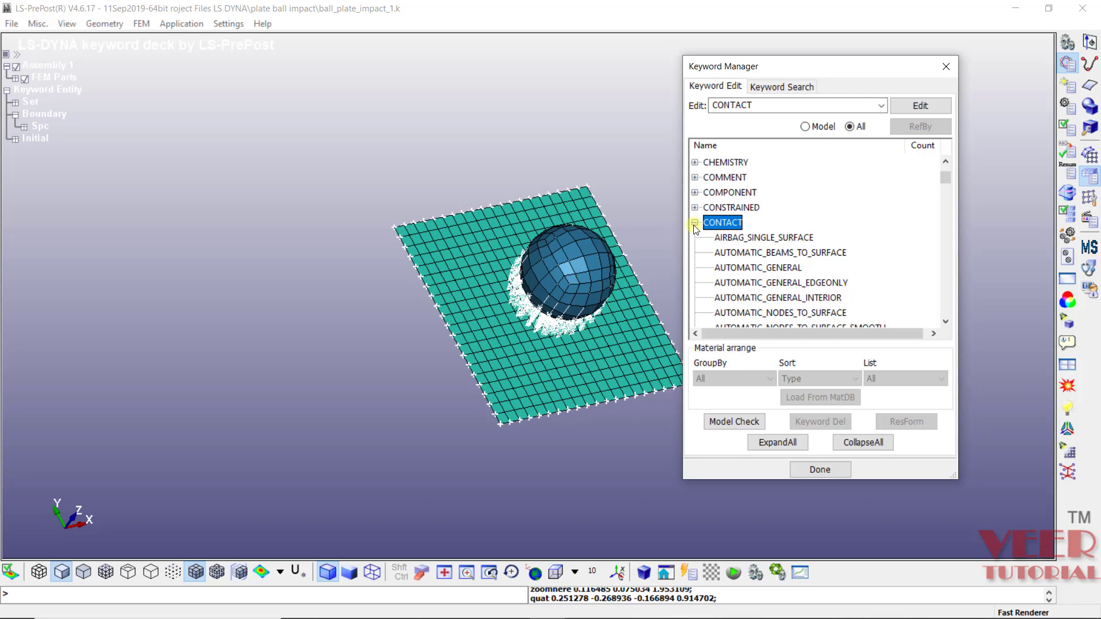
{"action": "scroll", "coordinate": [823, 282], "scroll_direction": "down", "scroll_amount": 3}
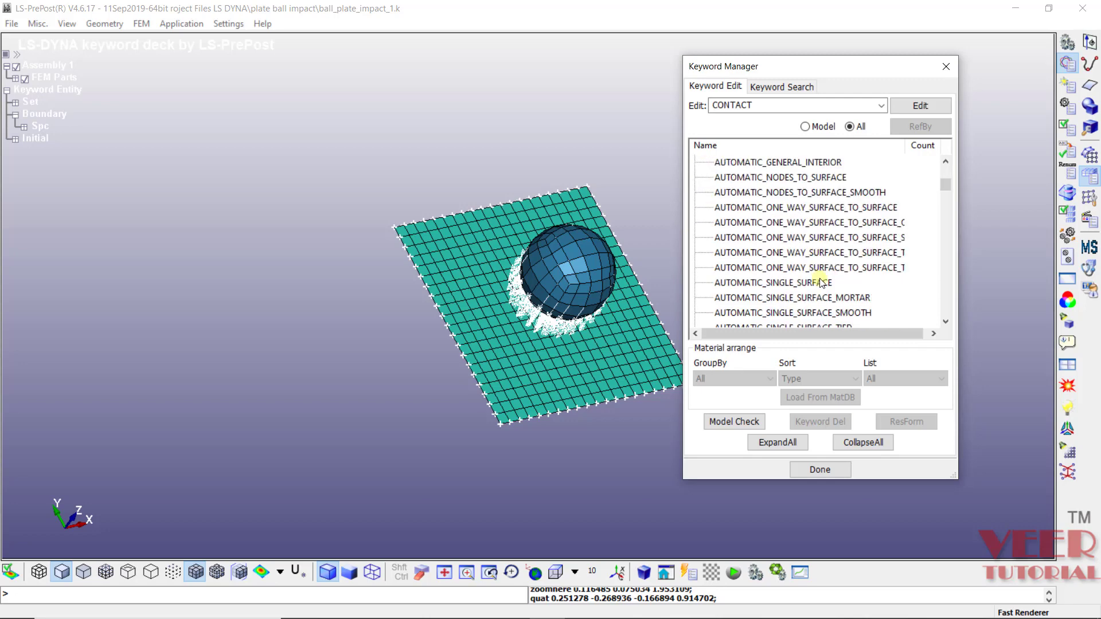
{"action": "scroll", "coordinate": [823, 283], "scroll_direction": "down", "scroll_amount": 1}
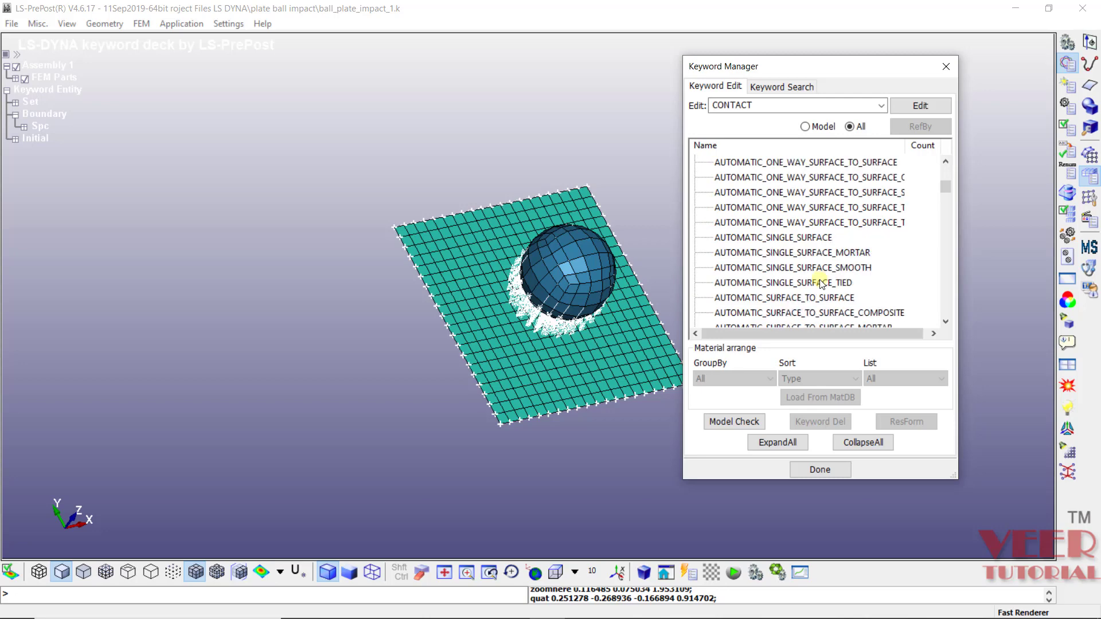
{"action": "scroll", "coordinate": [846, 266], "scroll_direction": "down", "scroll_amount": 1}
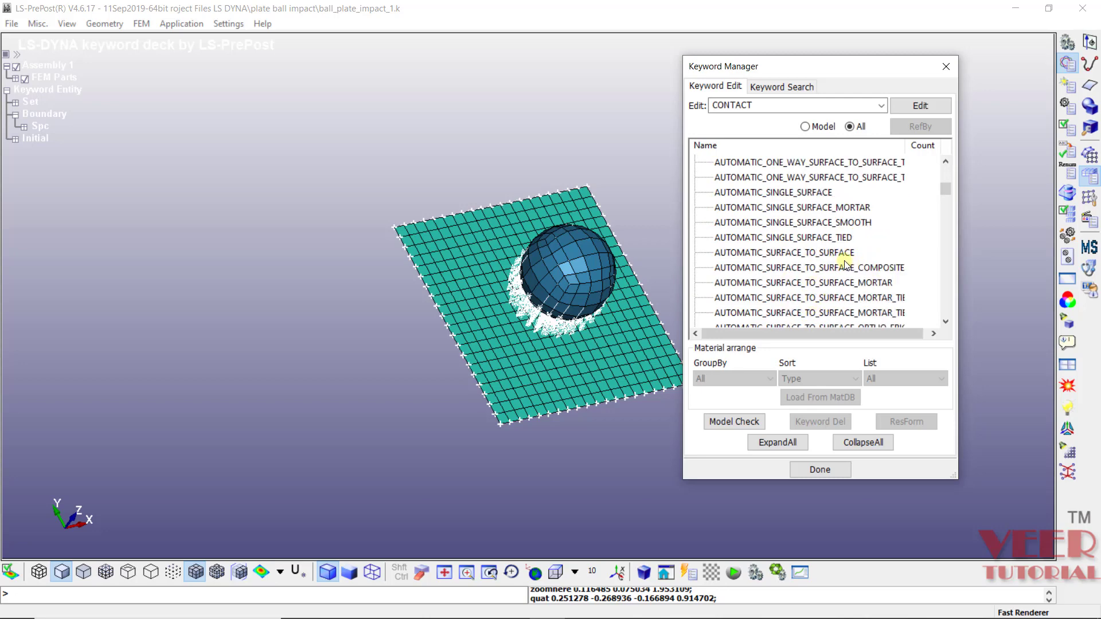
{"action": "left_click", "coordinate": [752, 254]}
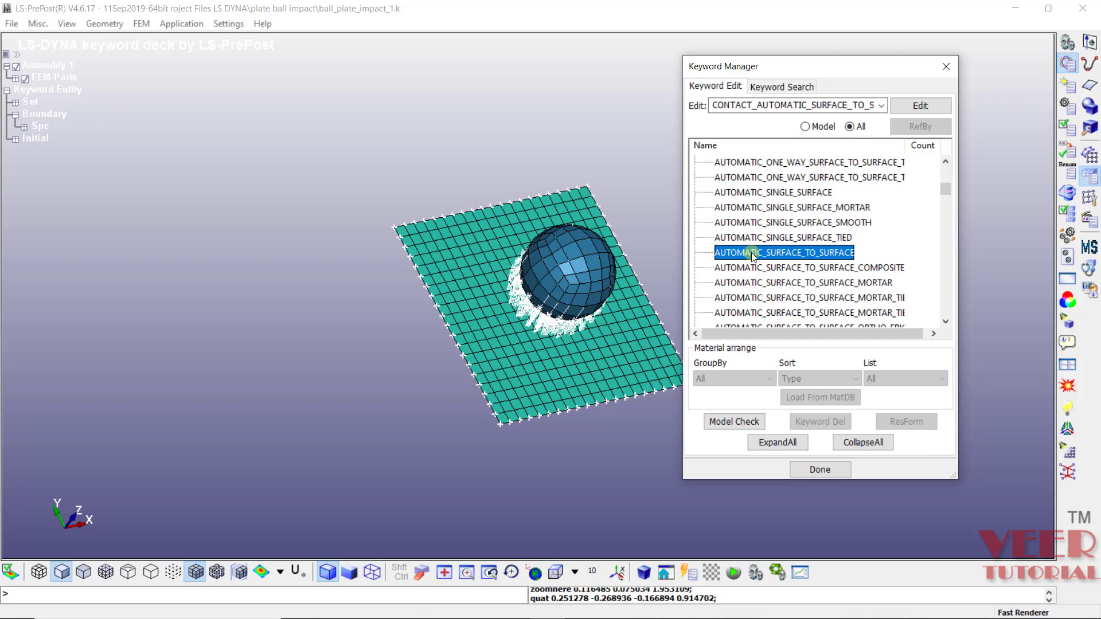
{"action": "double_click", "coordinate": [751, 253]}
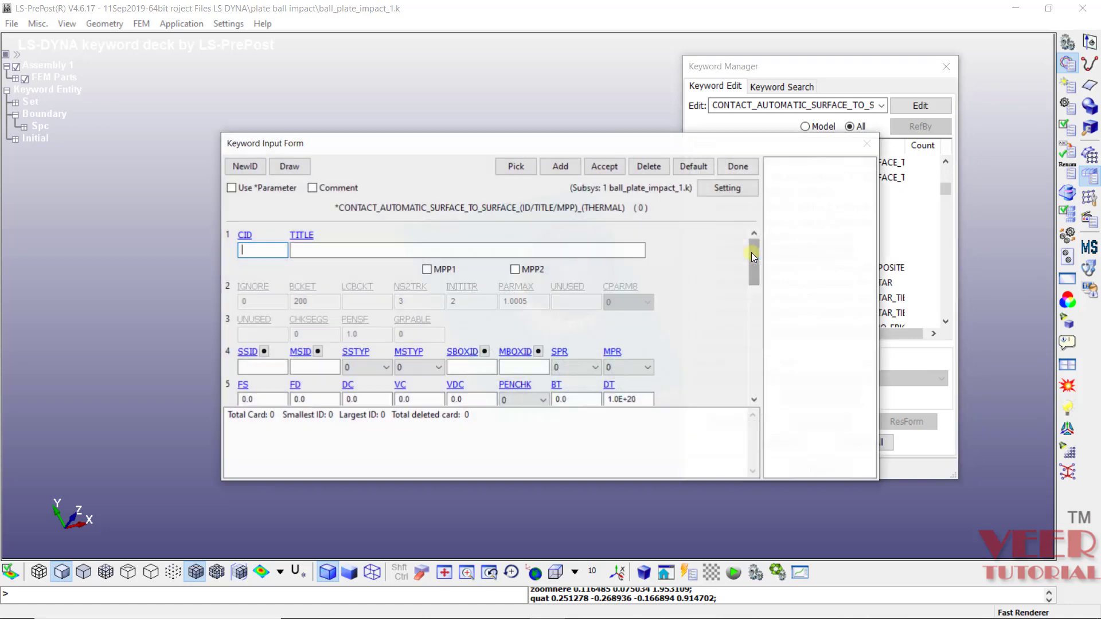
Give the new surface-to-surface contact the ID 1 and the title Plate_ball_contact.
{"action": "left_click", "coordinate": [563, 168]}
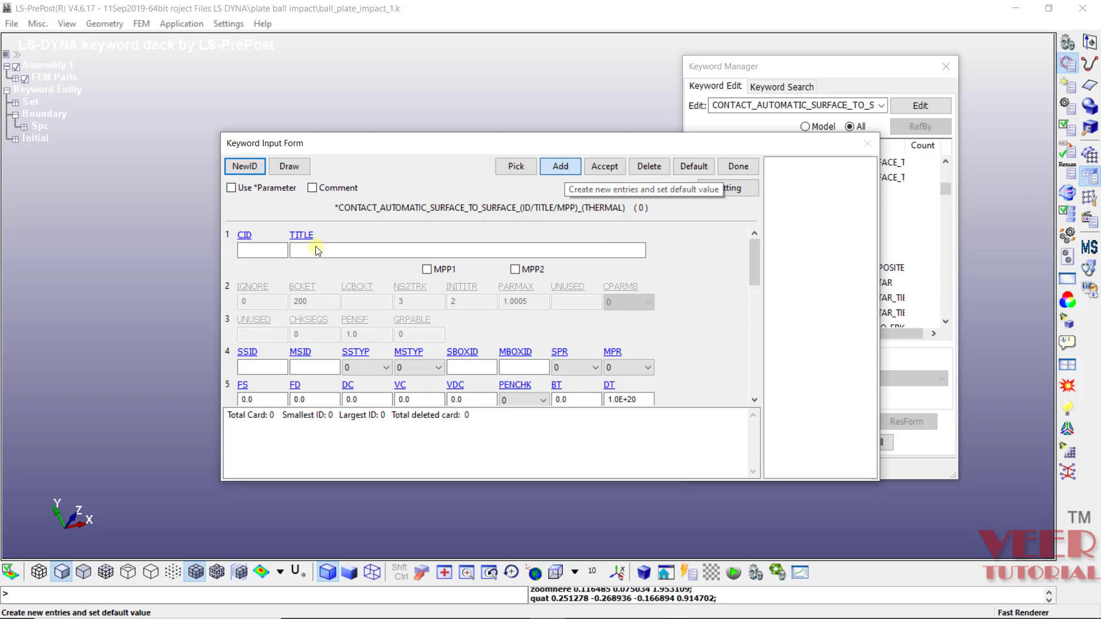
{"action": "left_click", "coordinate": [334, 248]}
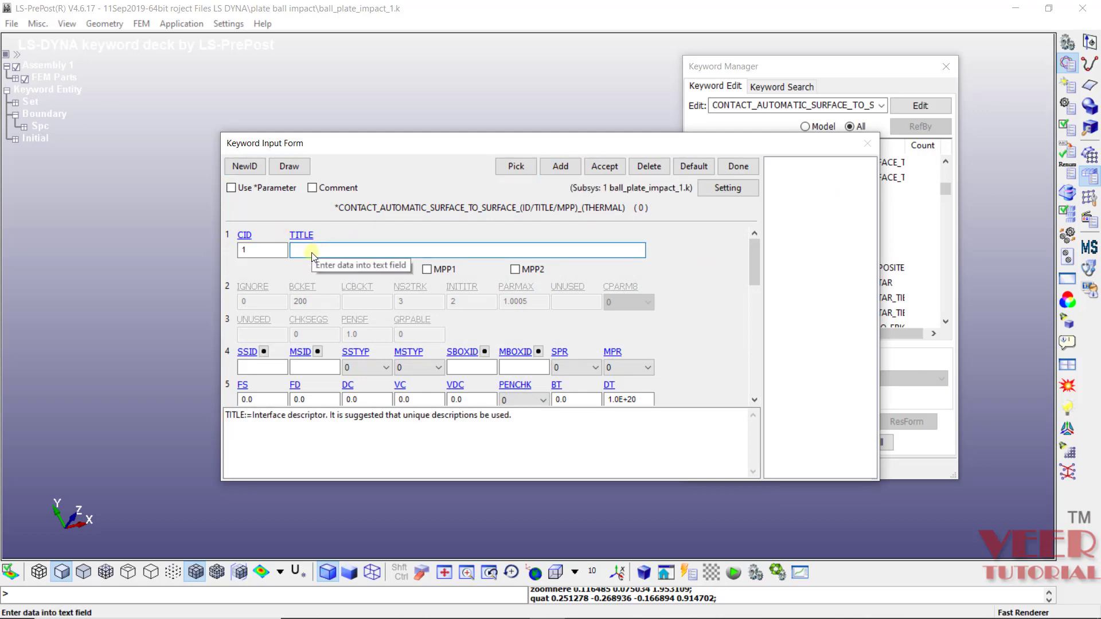
{"action": "type", "text": "Plate"}
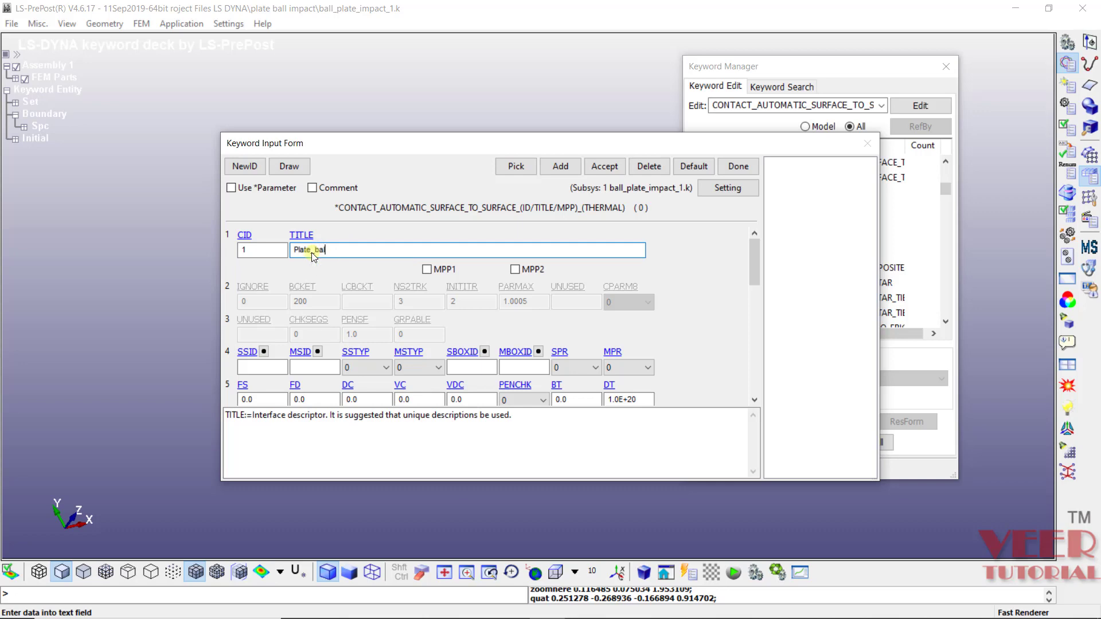
{"action": "type", "text": " ball_conatct"}
{"action": "key", "text": "BackSpace"}
{"action": "key", "text": "BackSpace"}
{"action": "key", "text": "BackSpace"}
{"action": "type", "text": "tact"}
Examine the descriptions of the slave SSID and master MSID entries and check which set type SSID links to.
{"action": "left_click", "coordinate": [261, 367]}
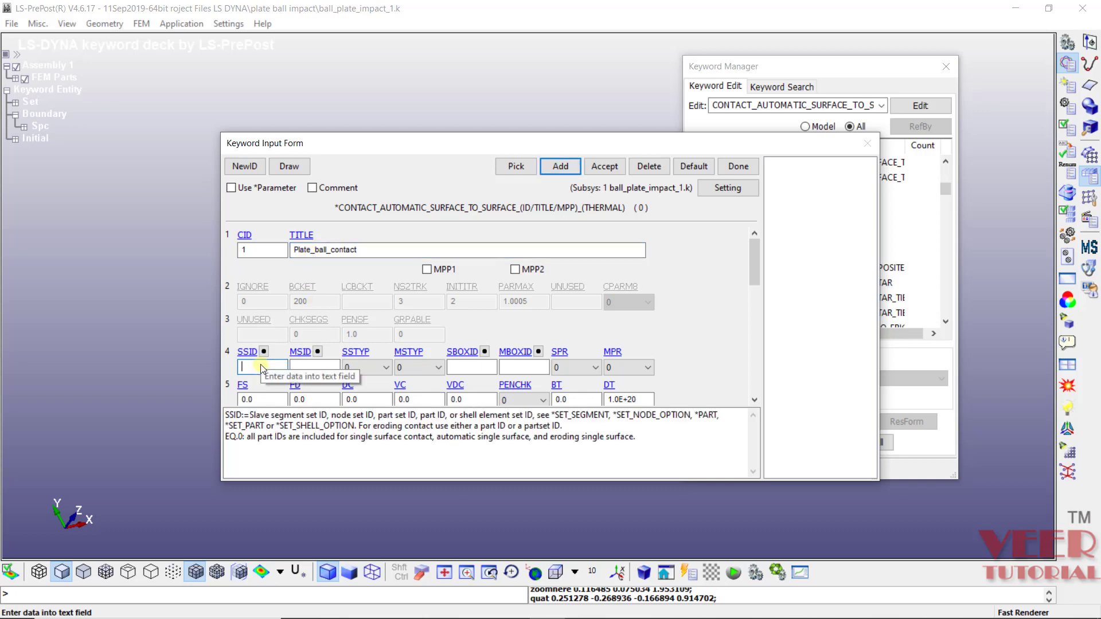
{"action": "left_click_drag", "start_coordinate": [249, 415], "coordinate": [296, 426]}
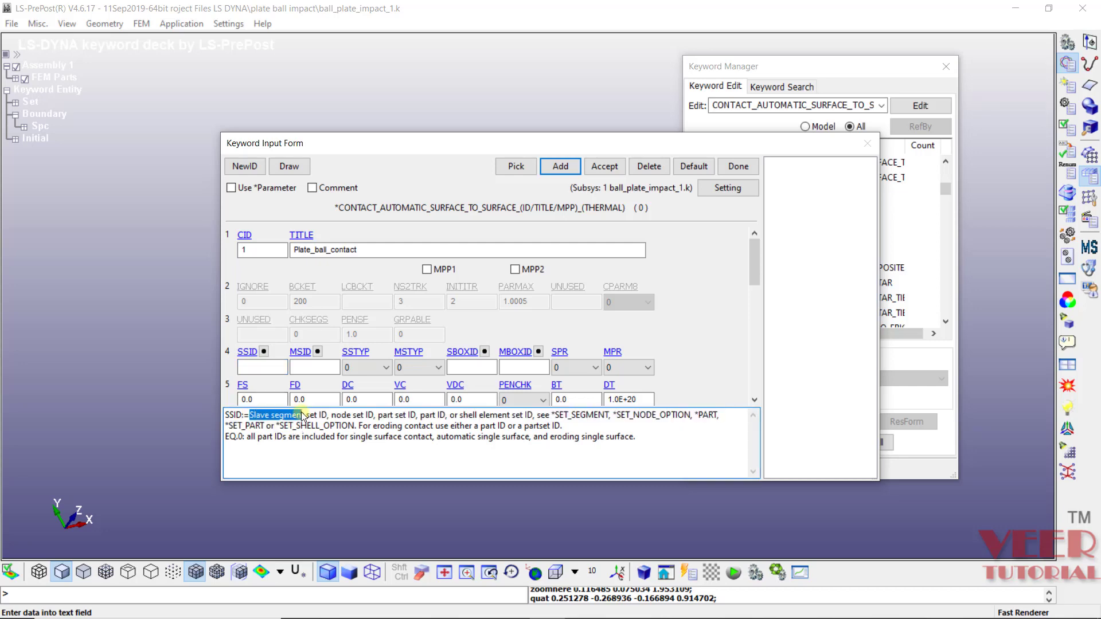
{"action": "left_click", "coordinate": [314, 367]}
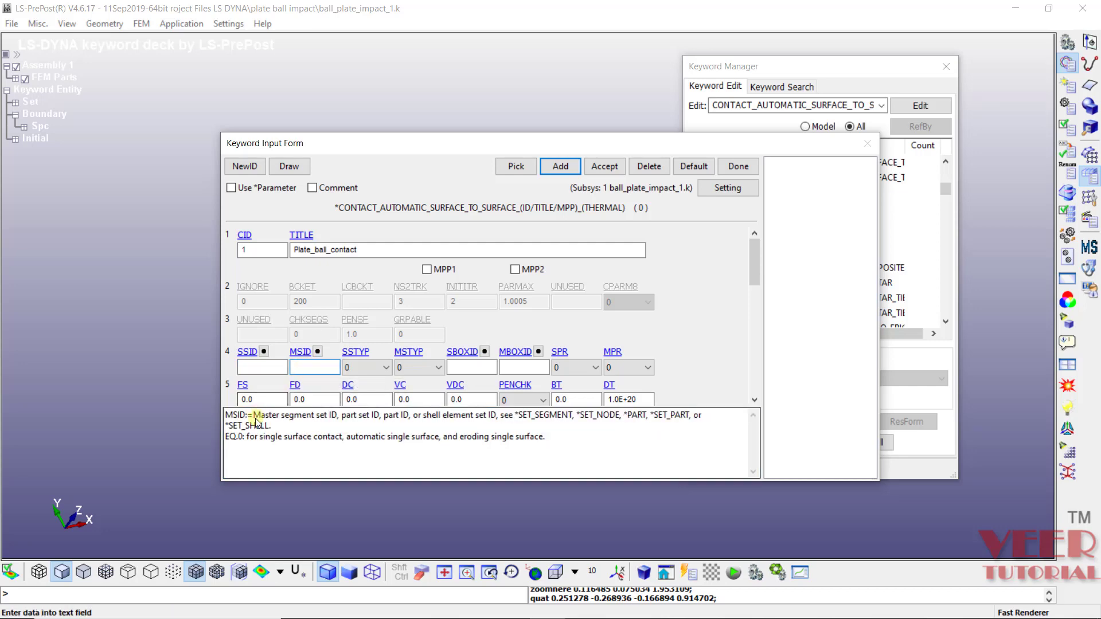
{"action": "left_click_drag", "start_coordinate": [253, 415], "coordinate": [314, 418]}
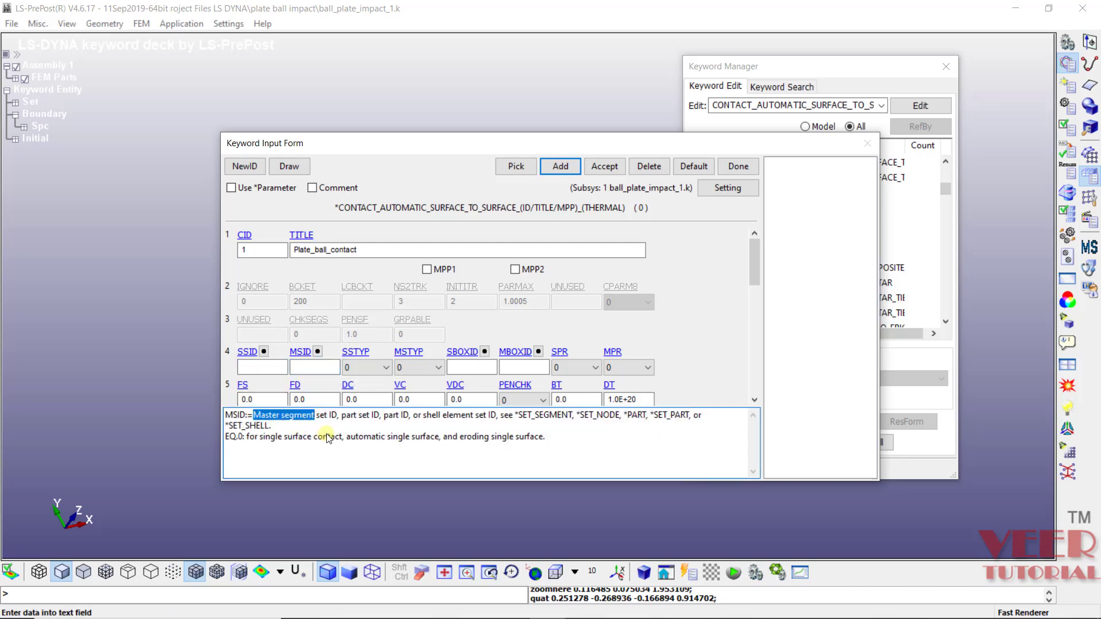
{"action": "left_click", "coordinate": [328, 439]}
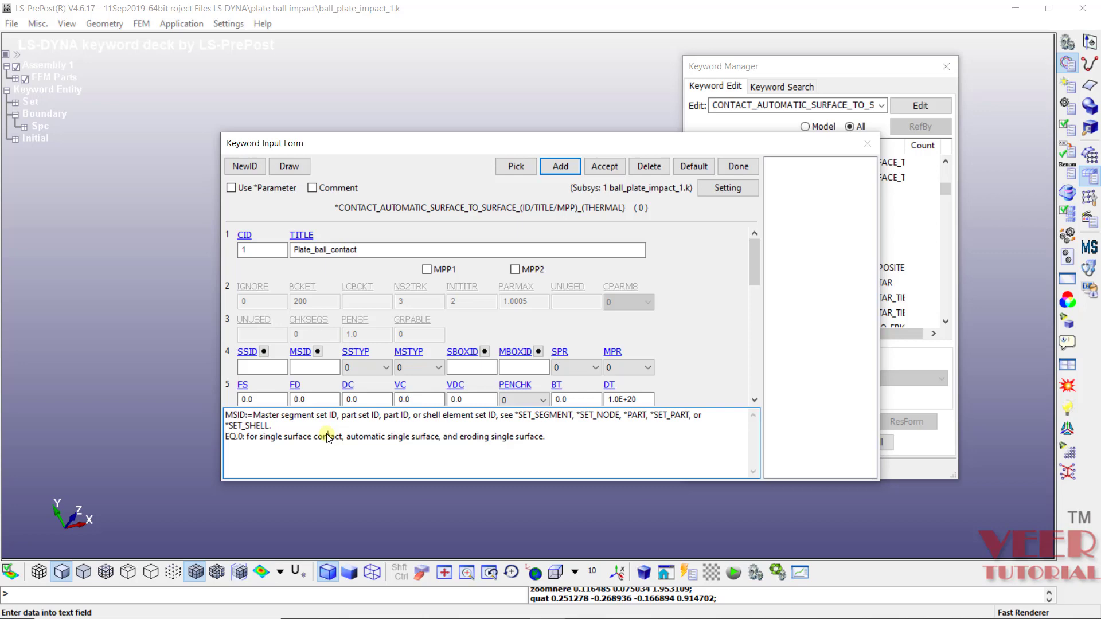
{"action": "left_click", "coordinate": [254, 415]}
{"action": "triple_click", "coordinate": [323, 425]}
{"action": "left_click", "coordinate": [313, 437]}
{"action": "left_click", "coordinate": [273, 369]}
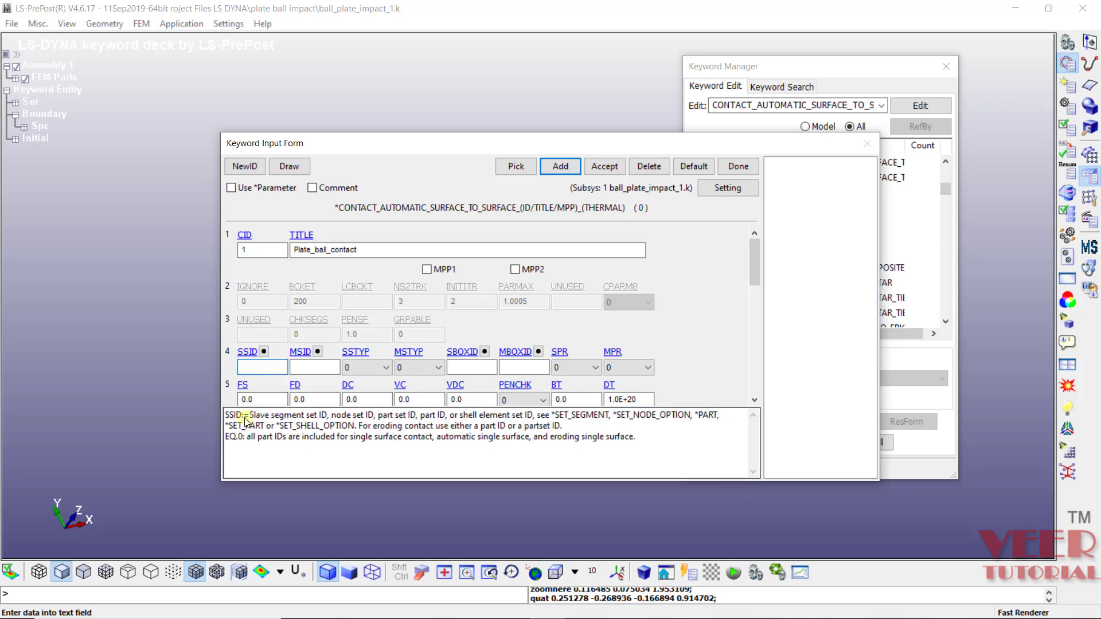
{"action": "left_click_drag", "start_coordinate": [245, 417], "coordinate": [310, 416]}
{"action": "left_click", "coordinate": [298, 425]}
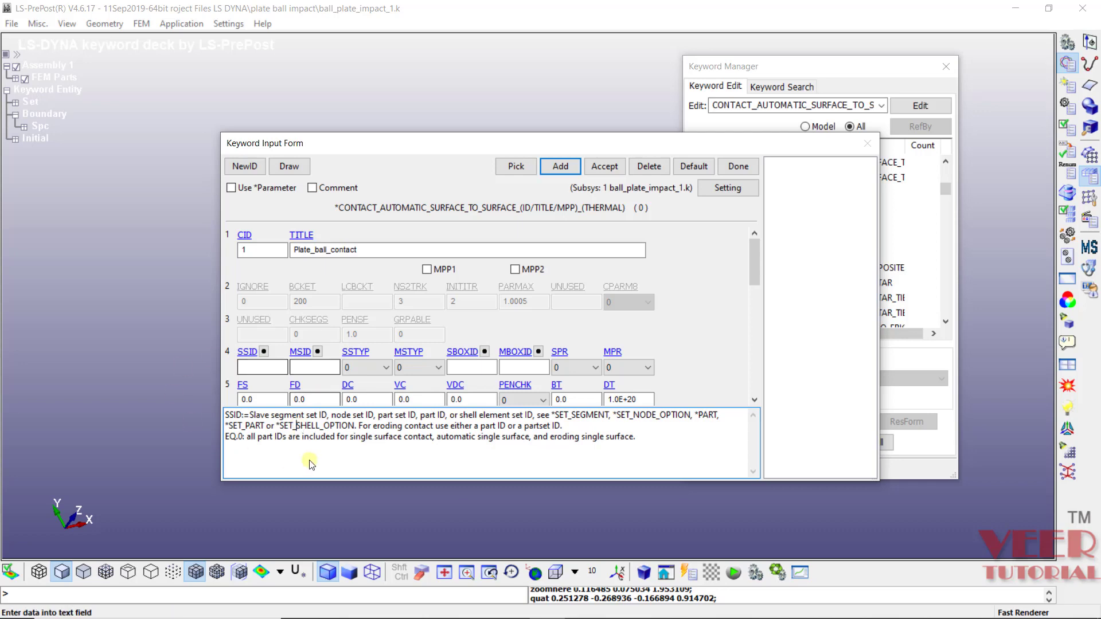
{"action": "left_click", "coordinate": [264, 353]}
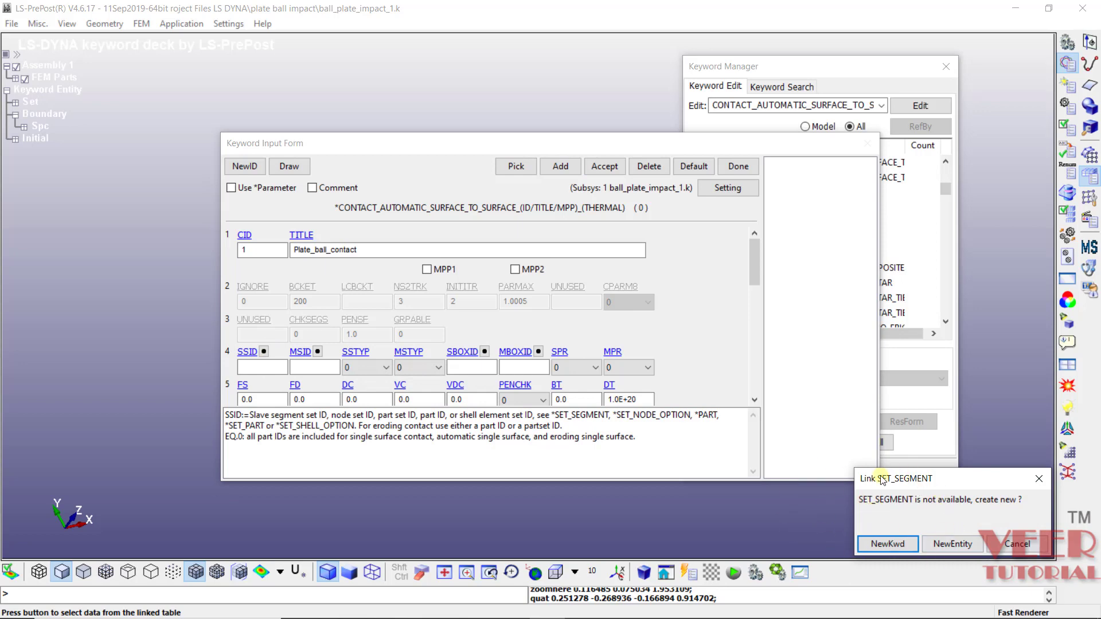
{"action": "left_click", "coordinate": [1022, 549]}
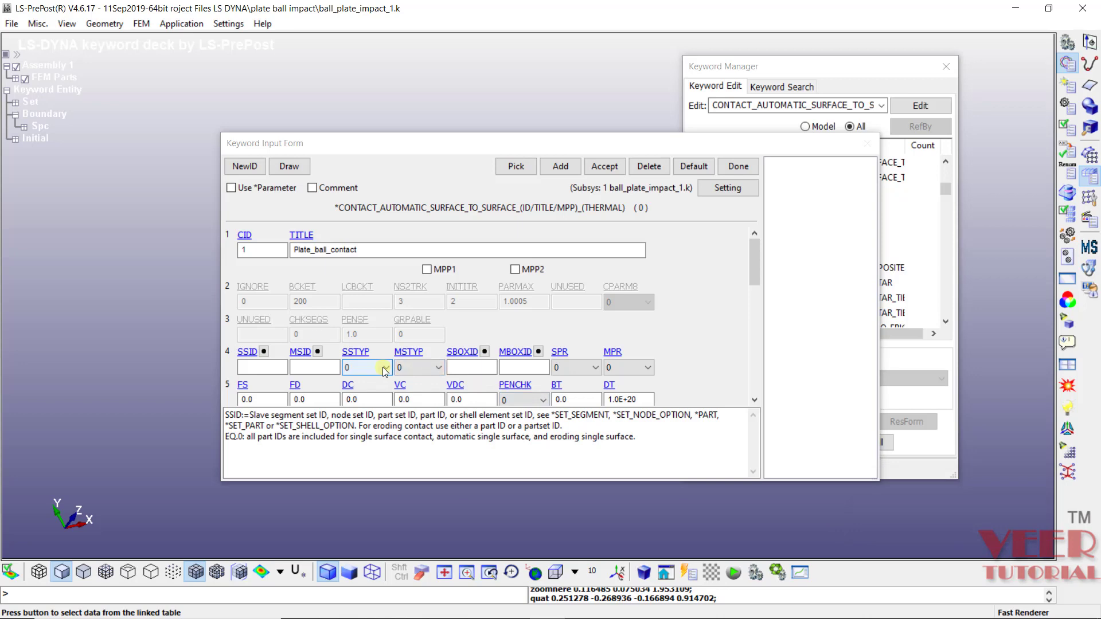
Set both the slave type SSTYP and the master type MSTYP of the contact to 3, the part ID option.
{"action": "left_click", "coordinate": [354, 352]}
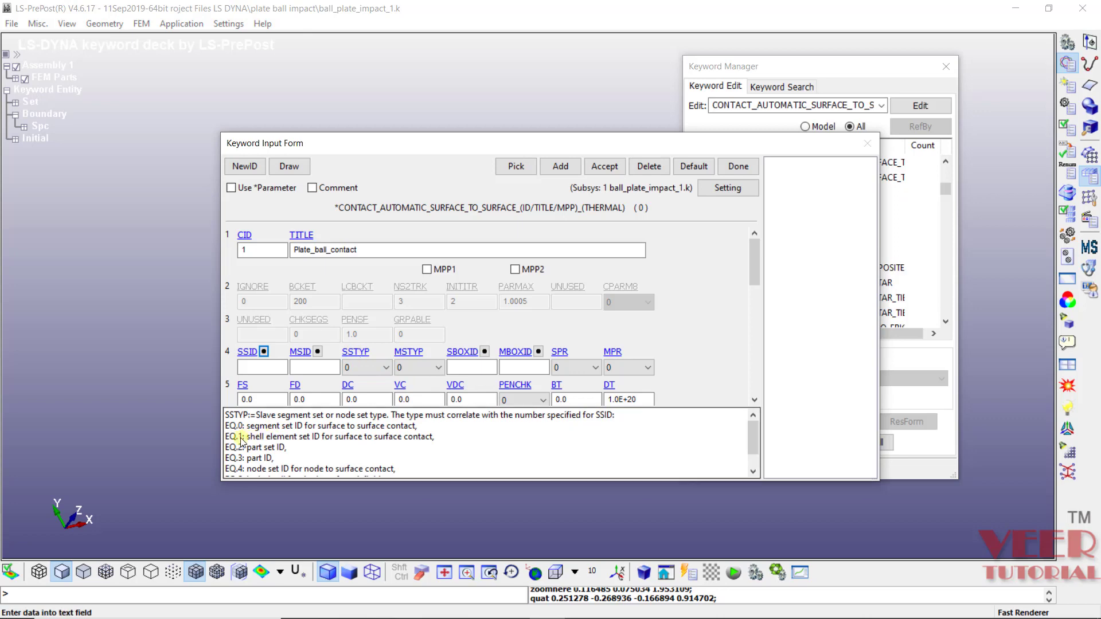
{"action": "left_click_drag", "start_coordinate": [247, 427], "coordinate": [237, 463]}
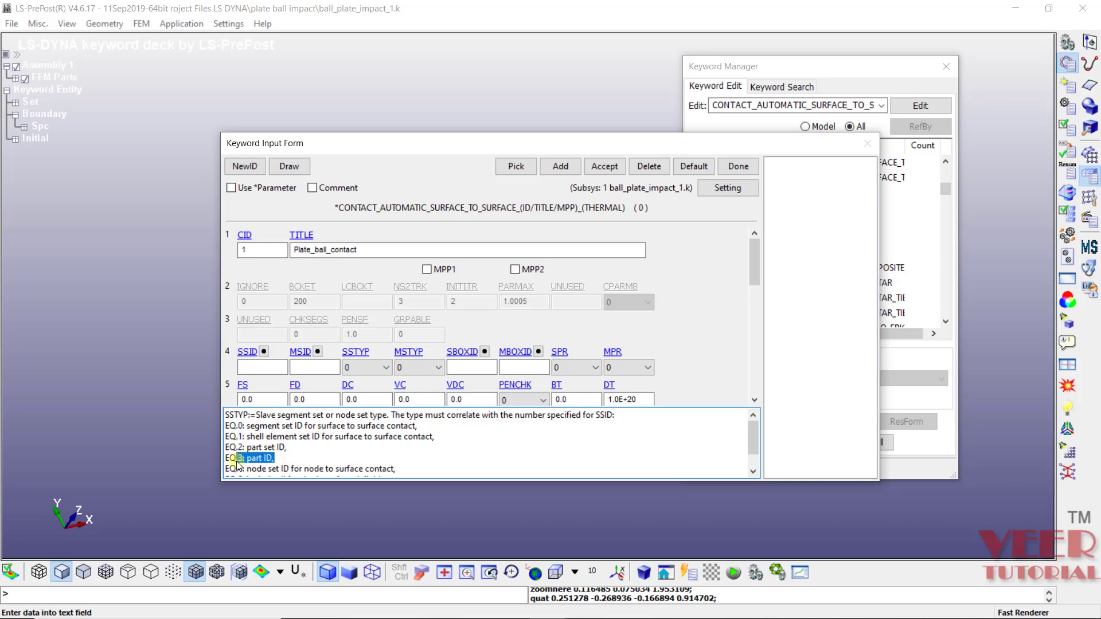
{"action": "left_click", "coordinate": [314, 452]}
{"action": "left_click", "coordinate": [366, 365]}
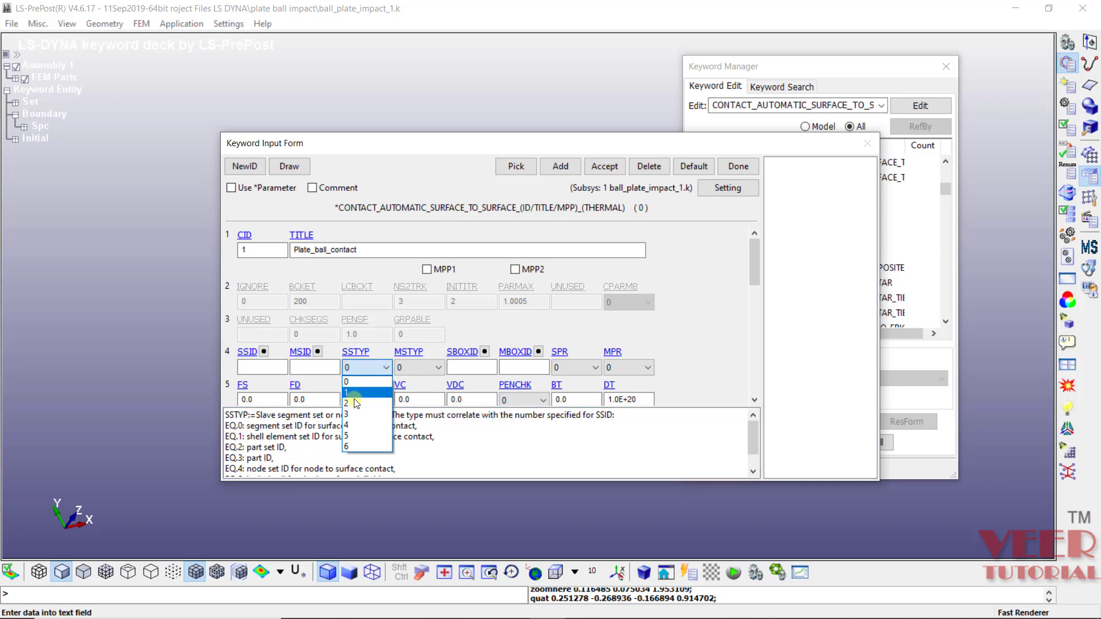
{"action": "left_click", "coordinate": [351, 414]}
{"action": "left_click", "coordinate": [406, 370]}
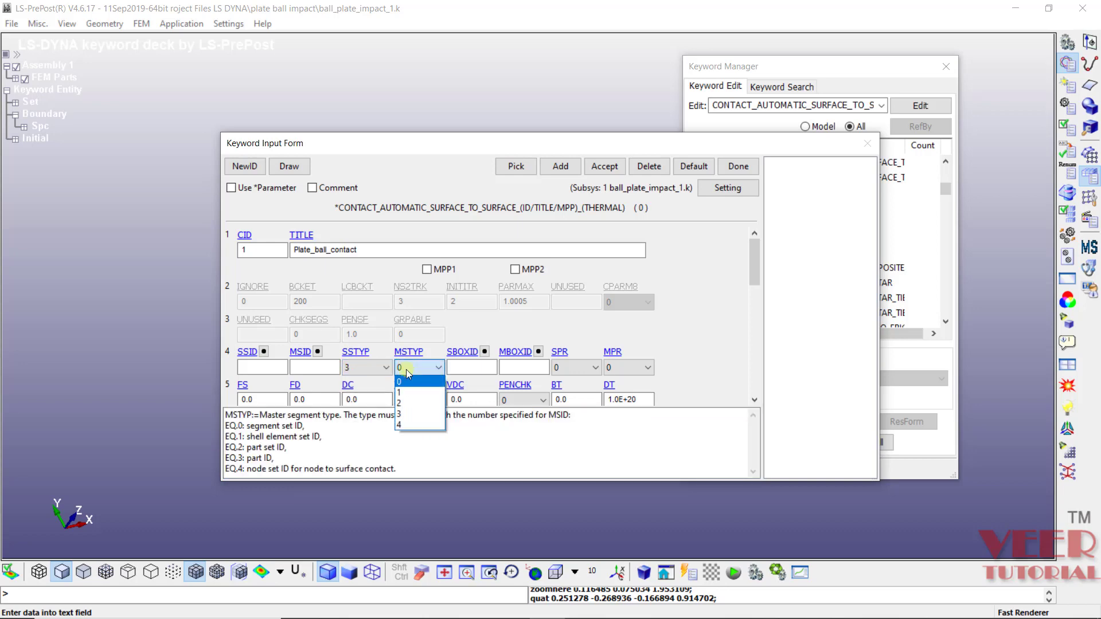
{"action": "left_click", "coordinate": [405, 414]}
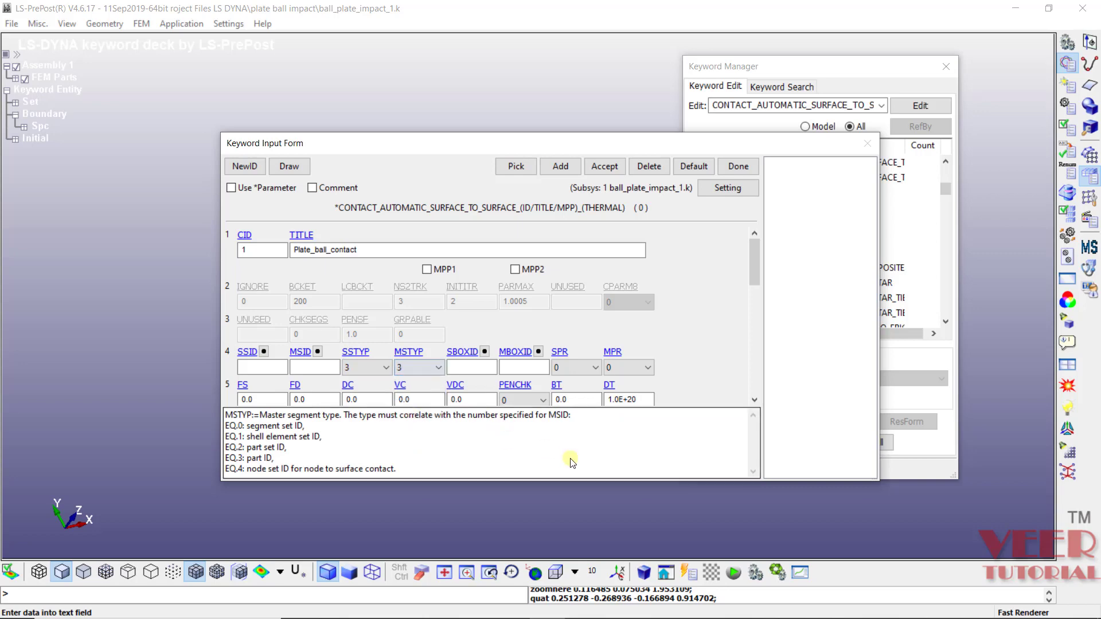
Link the plate part as slave SSID and the ball part as master MSID, then accept the contact and close its form.
{"action": "left_click", "coordinate": [264, 352]}
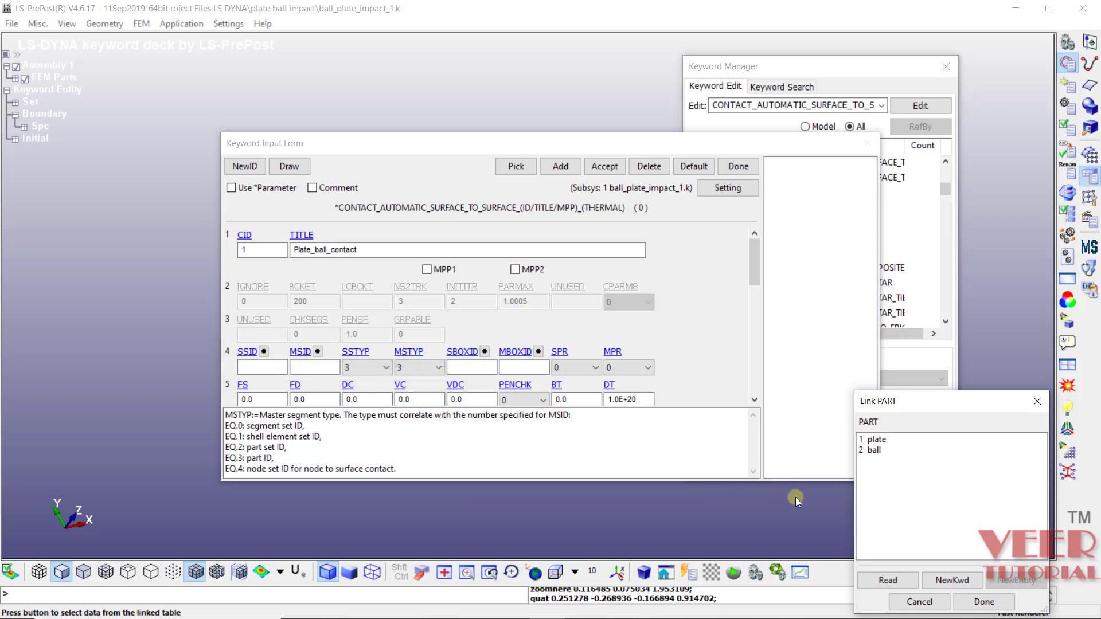
{"action": "left_click", "coordinate": [876, 438]}
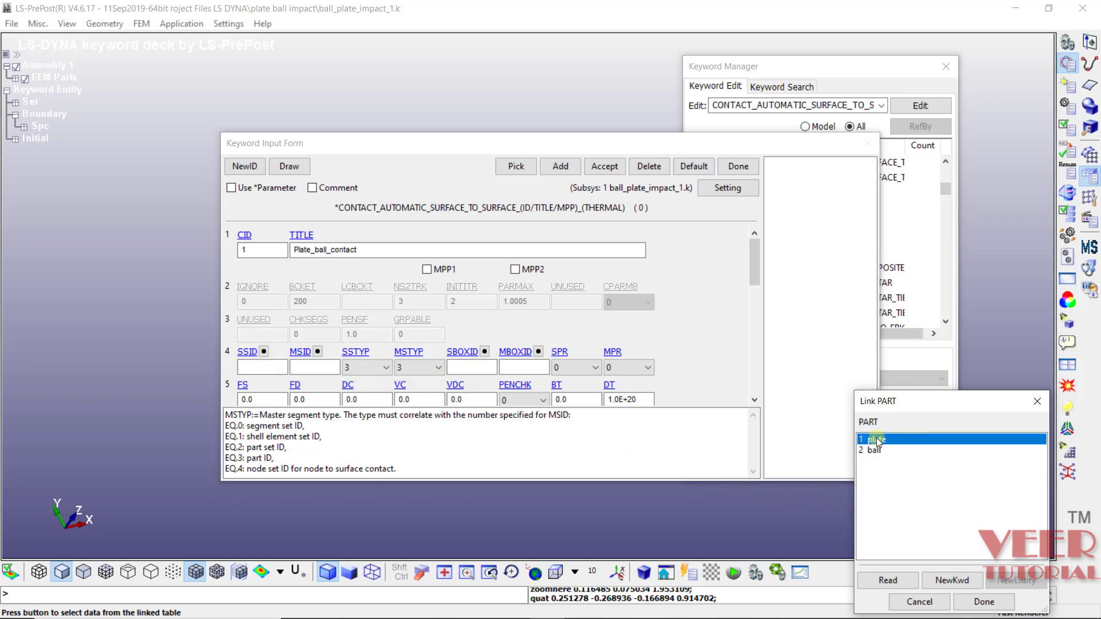
{"action": "left_click", "coordinate": [980, 602]}
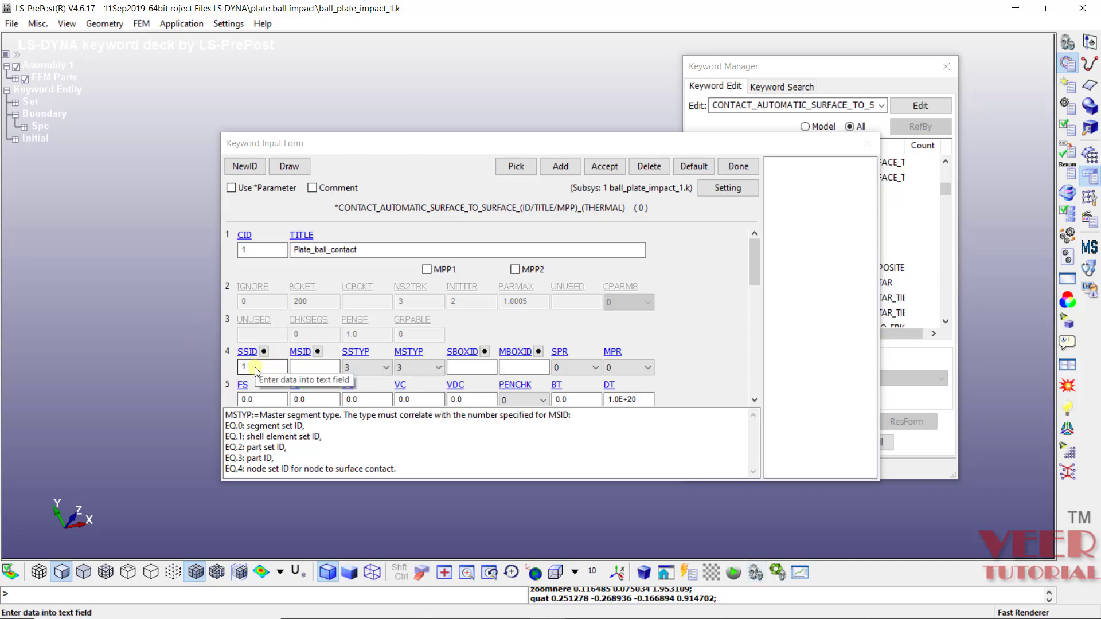
{"action": "left_click", "coordinate": [317, 352]}
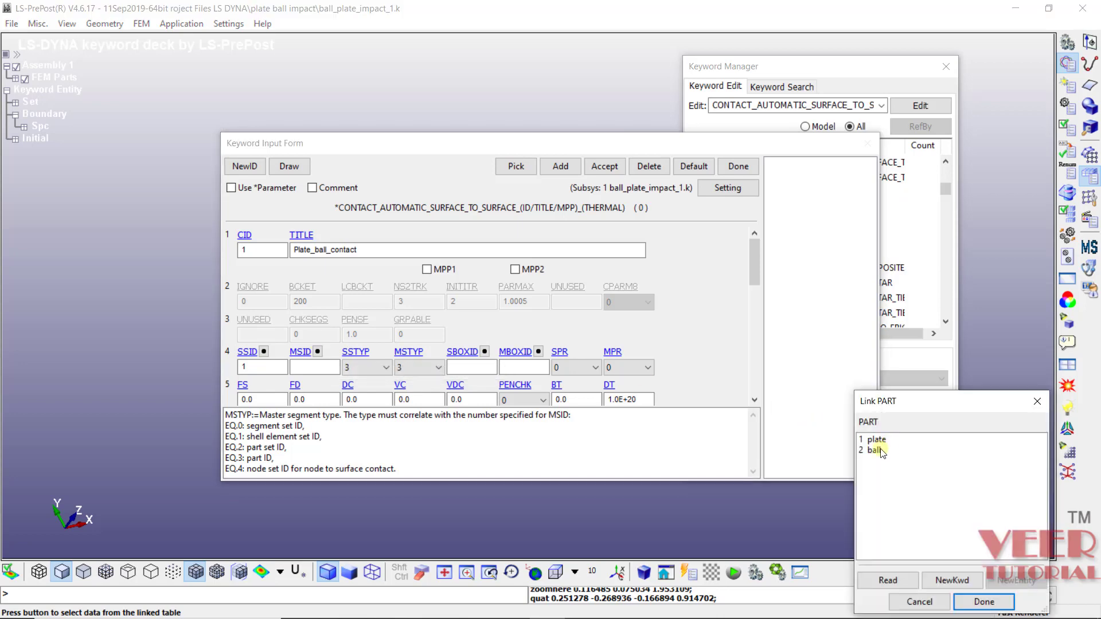
{"action": "left_click", "coordinate": [873, 451]}
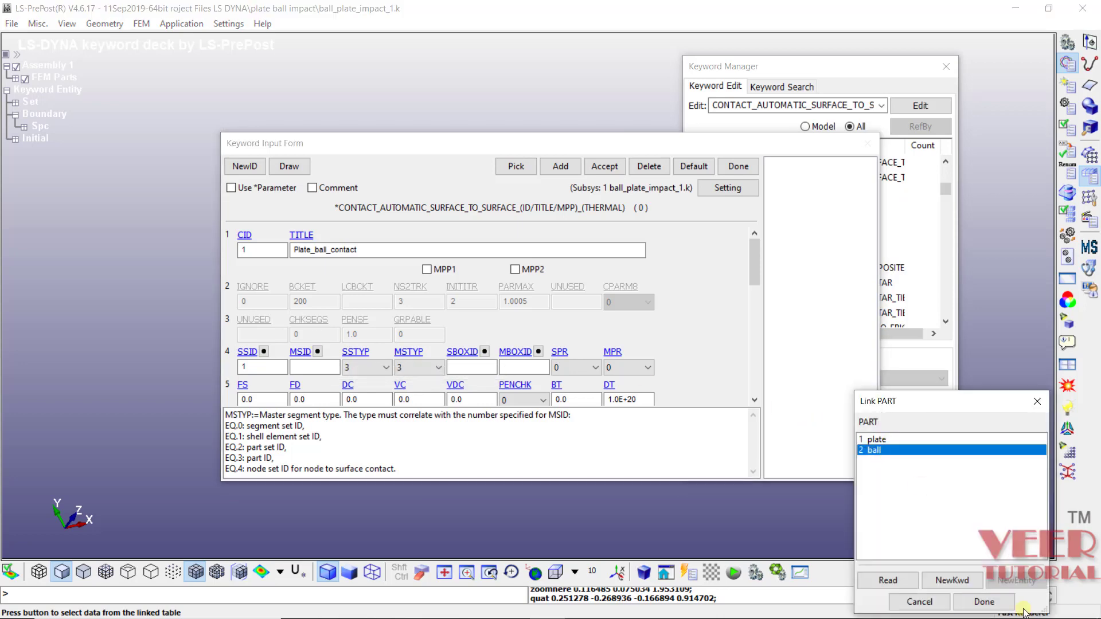
{"action": "left_click", "coordinate": [982, 602]}
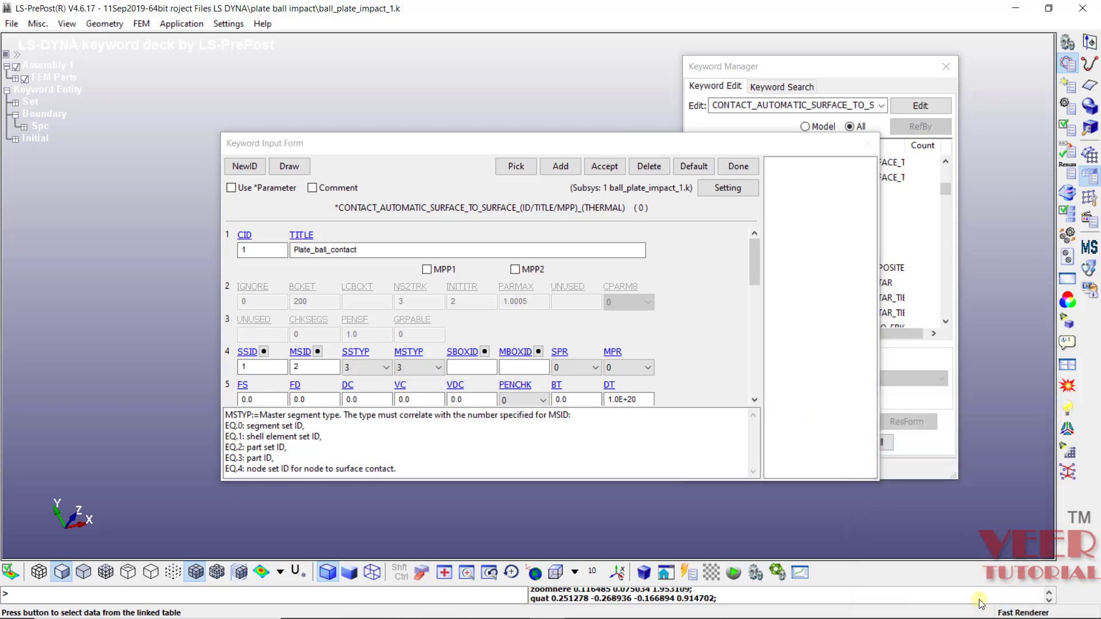
{"action": "left_click", "coordinate": [306, 370]}
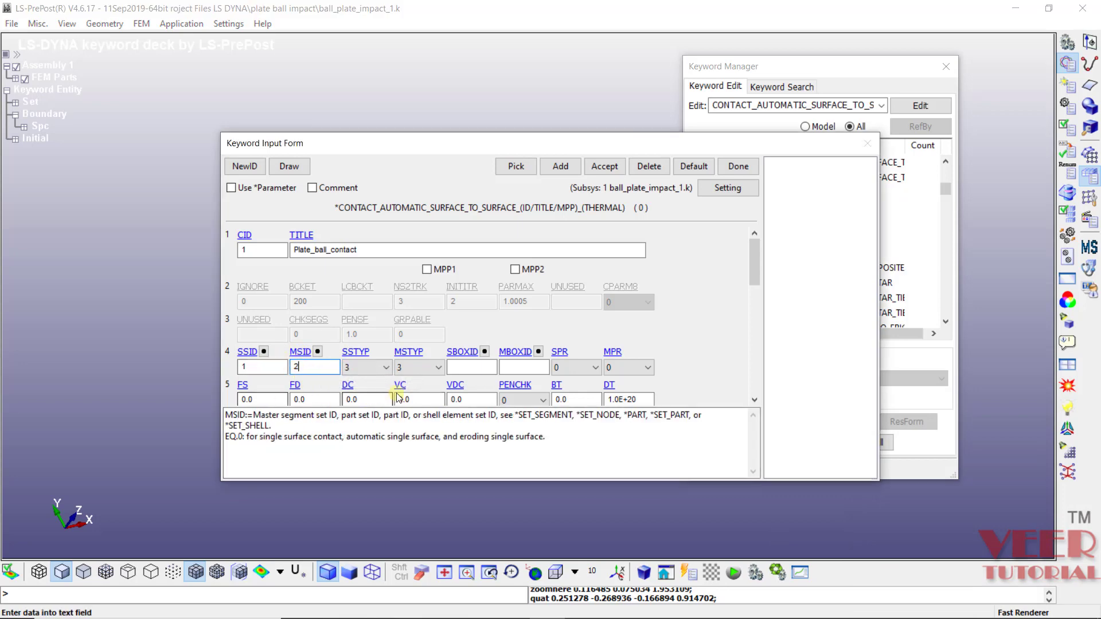
{"action": "left_click", "coordinate": [604, 166]}
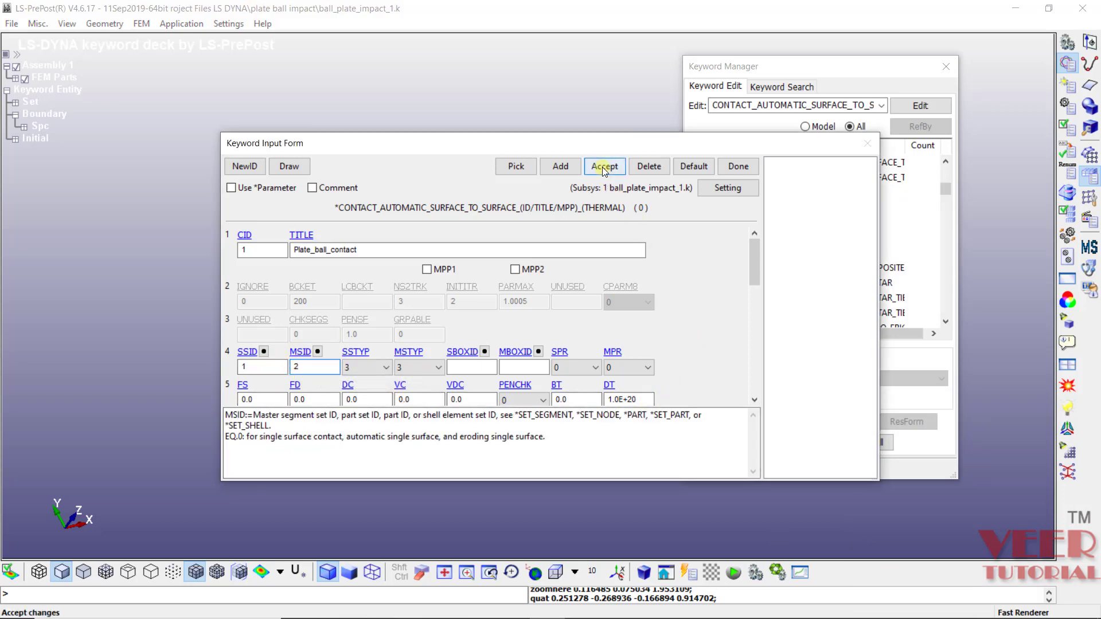
{"action": "left_click", "coordinate": [726, 166]}
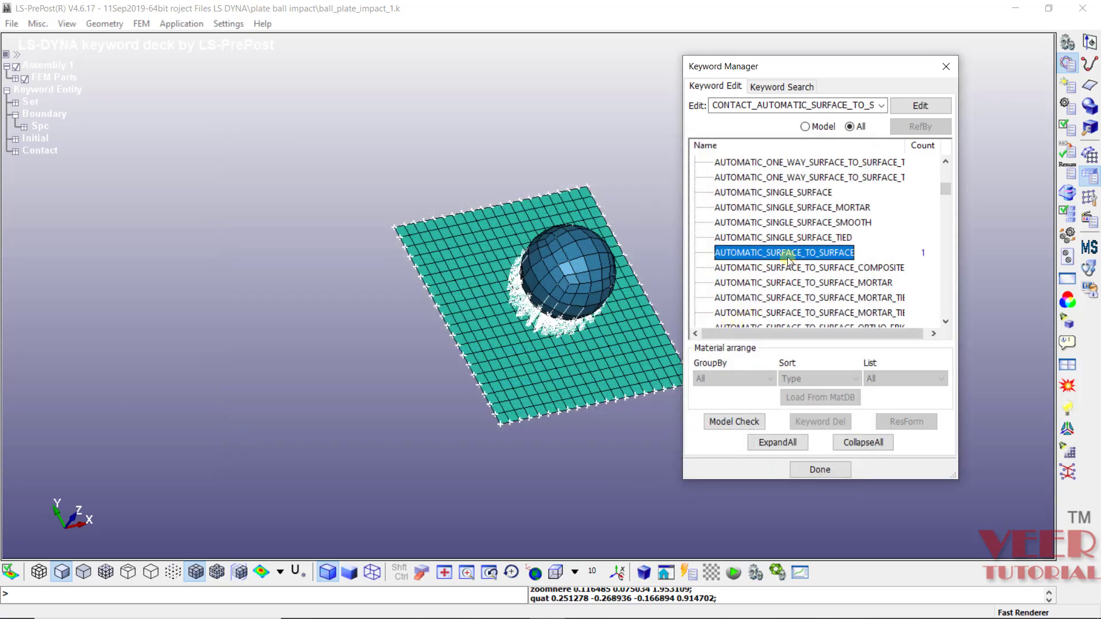
Reopen the AUTOMATIC_SURFACE_TO_SURFACE contact to check its entries, accept it again and close the Keyword Manager.
{"action": "left_click", "coordinate": [827, 296]}
{"action": "left_click", "coordinate": [784, 255]}
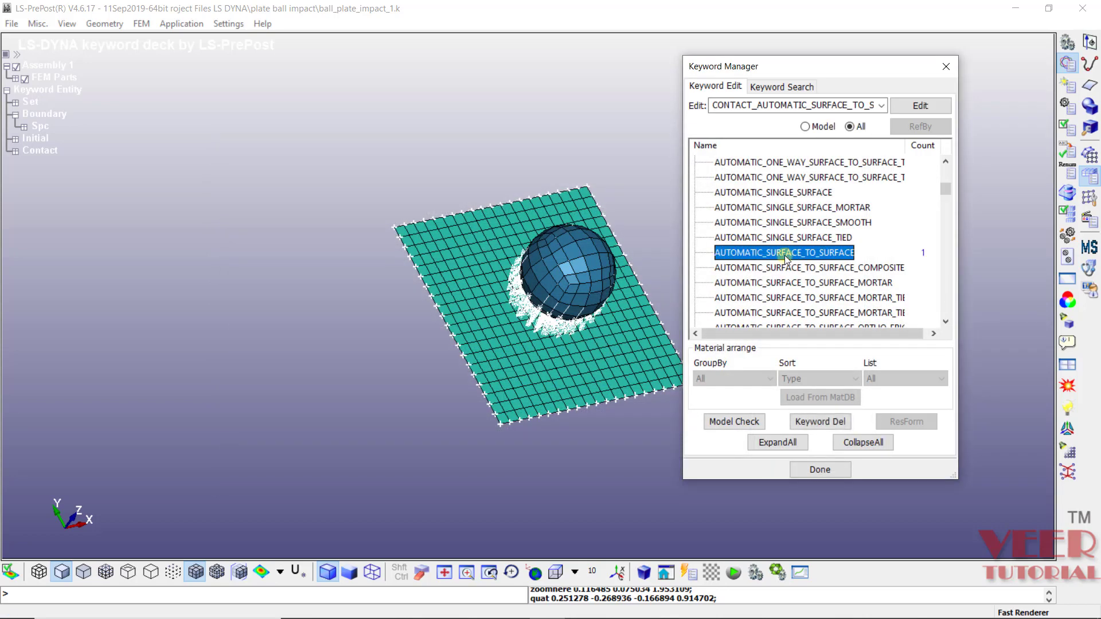
{"action": "double_click", "coordinate": [785, 255]}
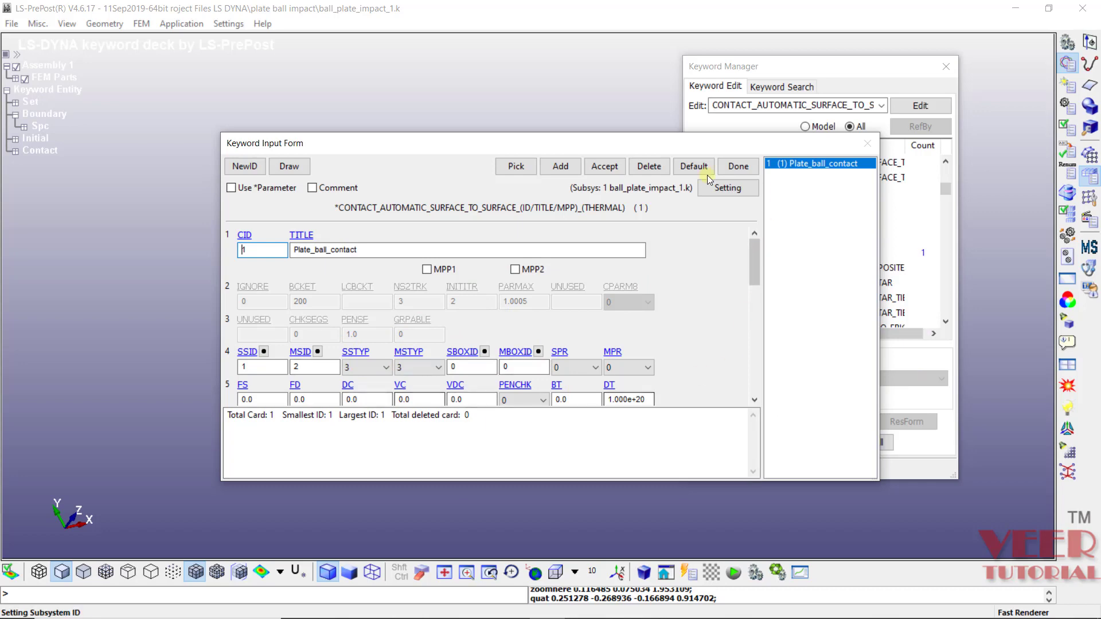
{"action": "left_click", "coordinate": [606, 167]}
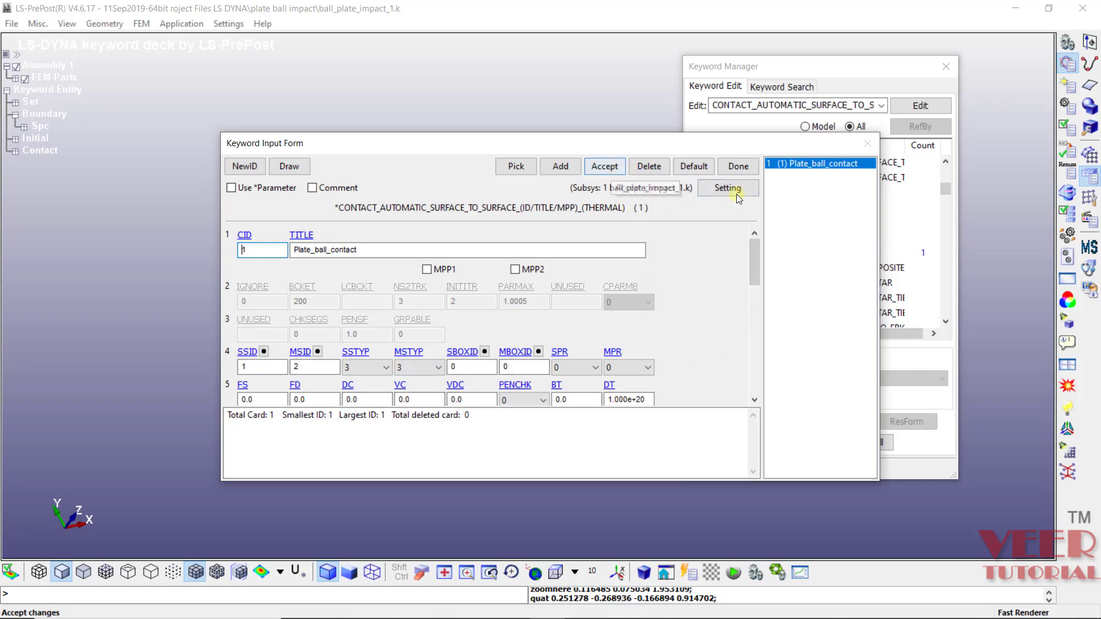
{"action": "left_click", "coordinate": [738, 166]}
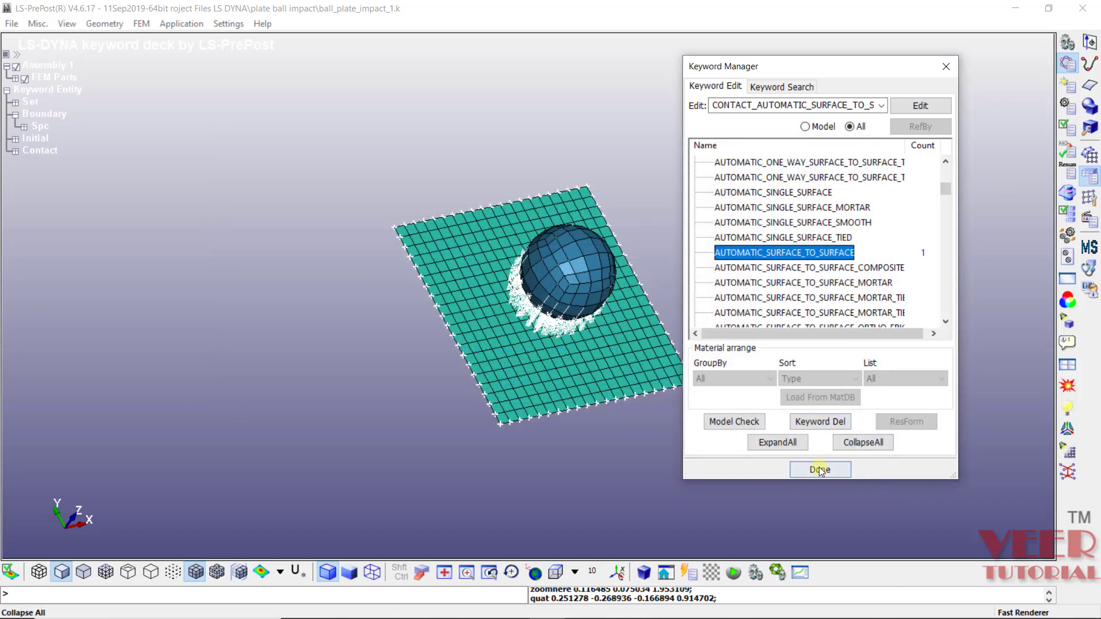
{"action": "left_click", "coordinate": [821, 470]}
{"action": "key", "text": "alt+Tab"}
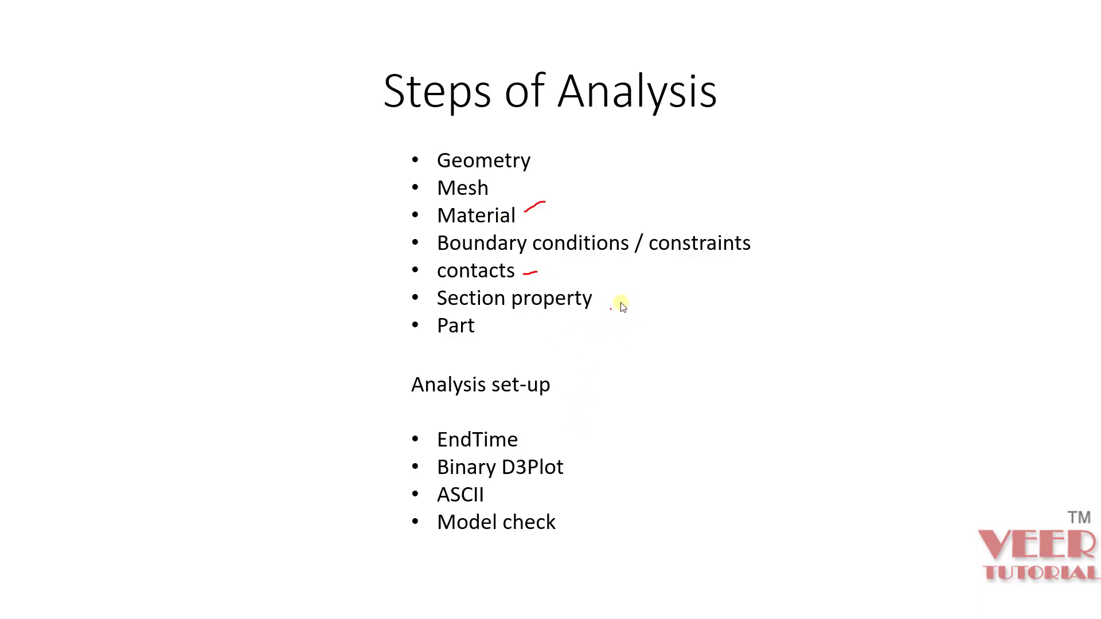
{"action": "left_click_drag", "start_coordinate": [611, 309], "coordinate": [627, 297]}
{"action": "left_click_drag", "start_coordinate": [508, 333], "coordinate": [540, 325]}
{"action": "mouse_move", "coordinate": [642, 296]}
{"action": "left_mouse_down"}
{"action": "mouse_move", "coordinate": [655, 301]}
{"action": "mouse_move", "coordinate": [638, 340]}
{"action": "left_mouse_up"}
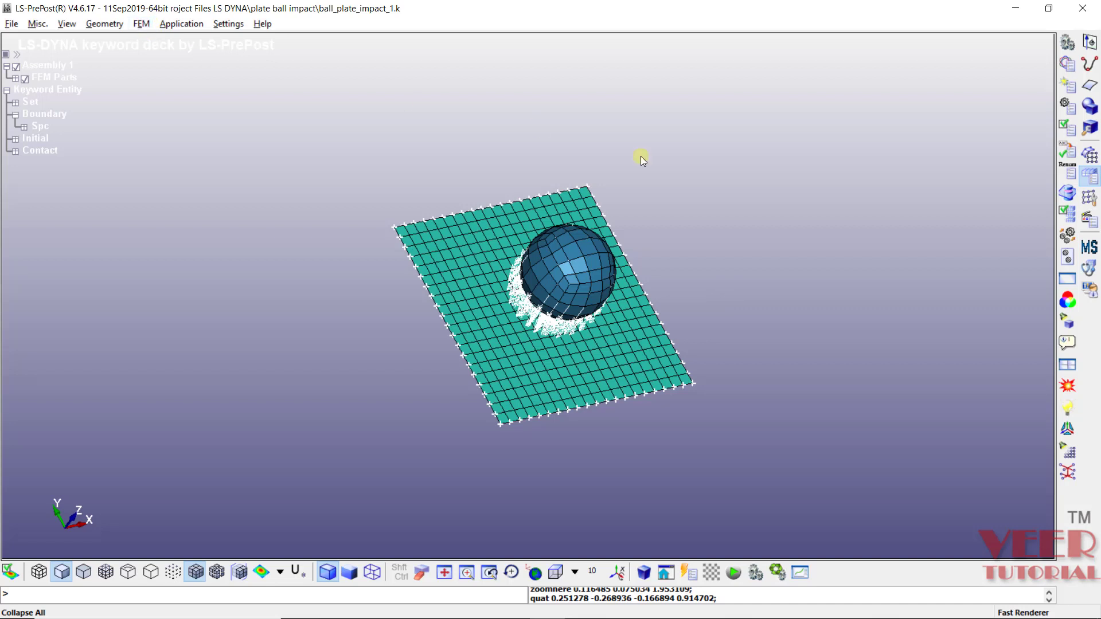
Open the Keyword Manager, collapse all keyword groups and open the input form of the SHELL keyword under SECTION.
{"action": "left_click", "coordinate": [1069, 66]}
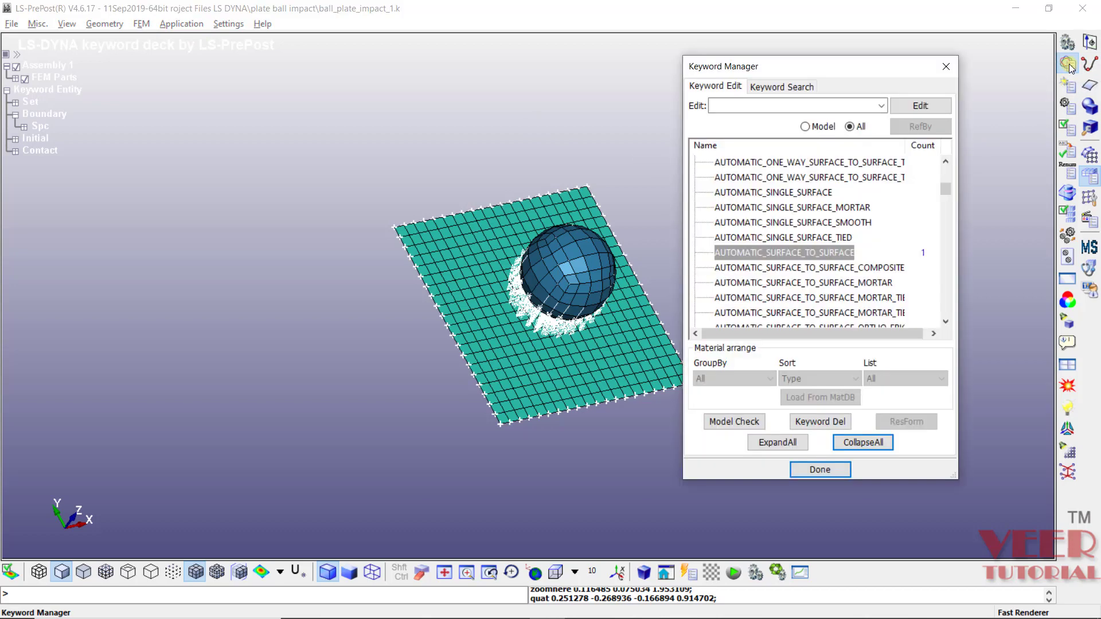
{"action": "left_click", "coordinate": [871, 443]}
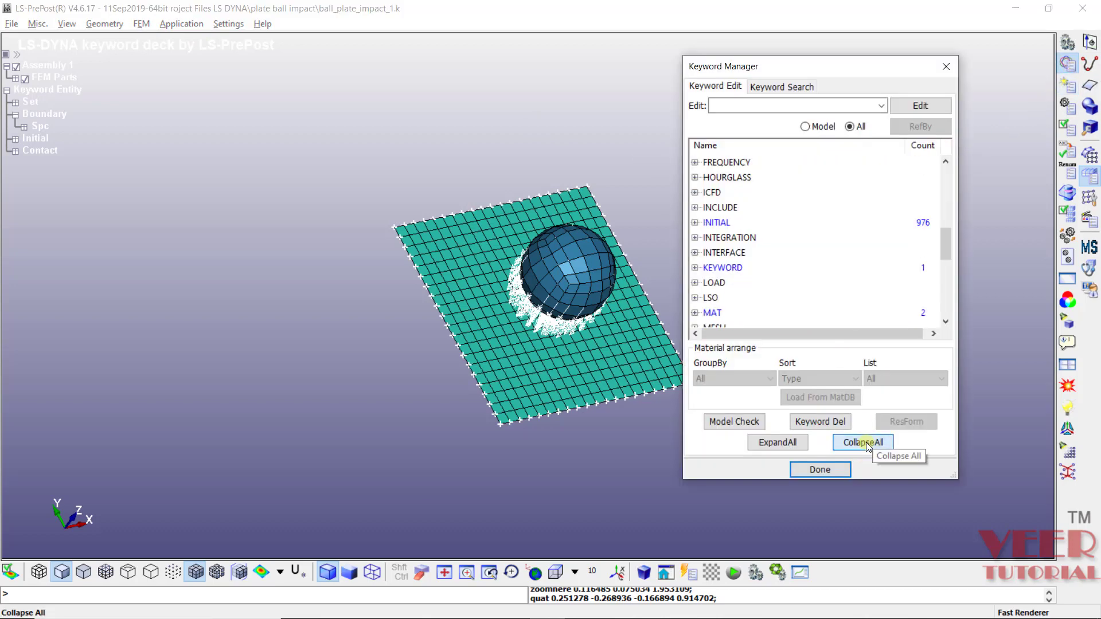
{"action": "scroll", "coordinate": [733, 241], "scroll_direction": "up", "scroll_amount": 3}
{"action": "scroll", "coordinate": [733, 241], "scroll_direction": "down", "scroll_amount": 10}
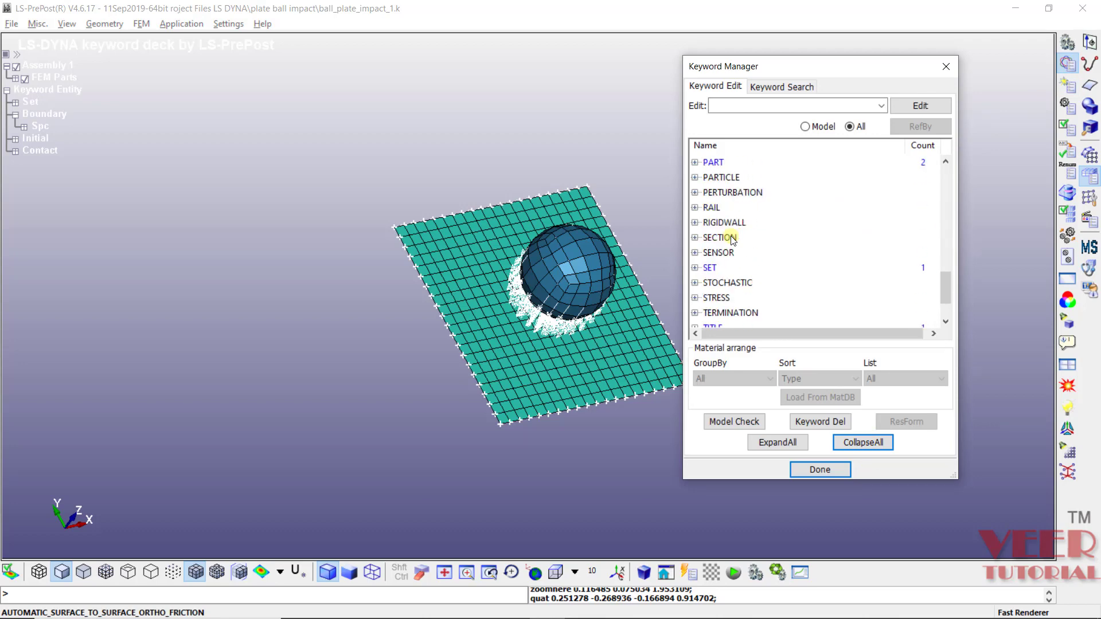
{"action": "scroll", "coordinate": [714, 198], "scroll_direction": "up", "scroll_amount": 2}
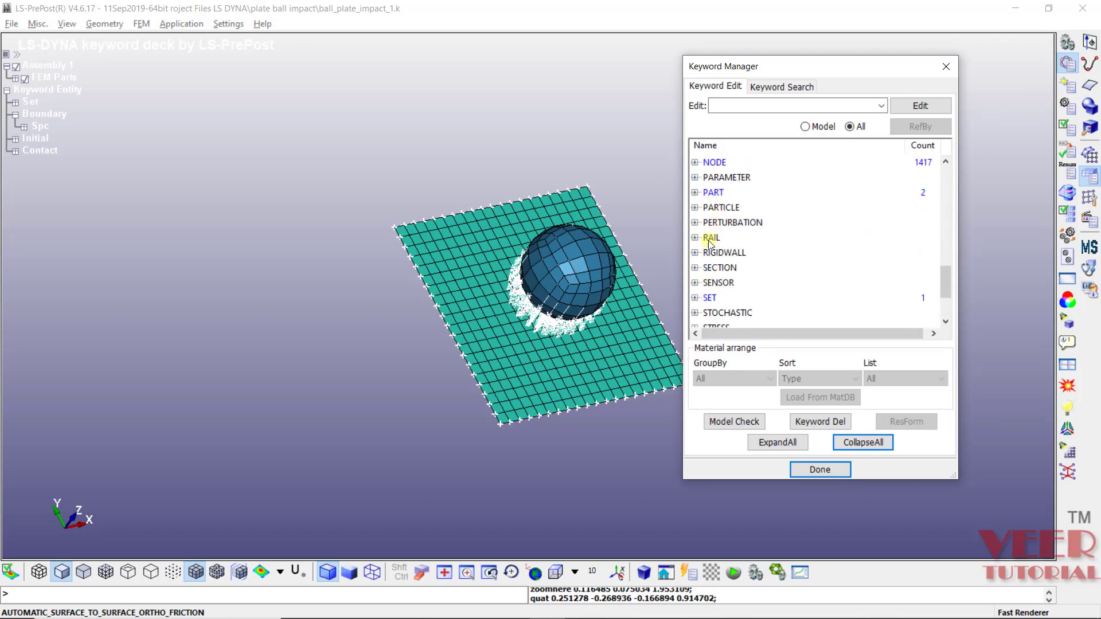
{"action": "left_click", "coordinate": [696, 268]}
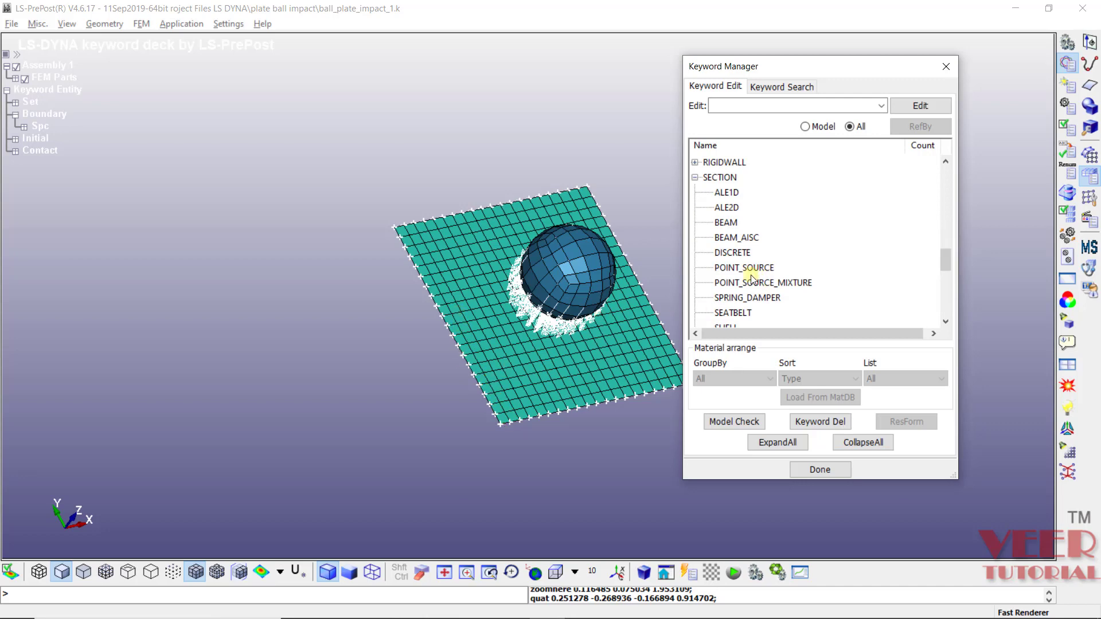
{"action": "scroll", "coordinate": [751, 274], "scroll_direction": "down", "scroll_amount": 2}
{"action": "left_click", "coordinate": [727, 239]}
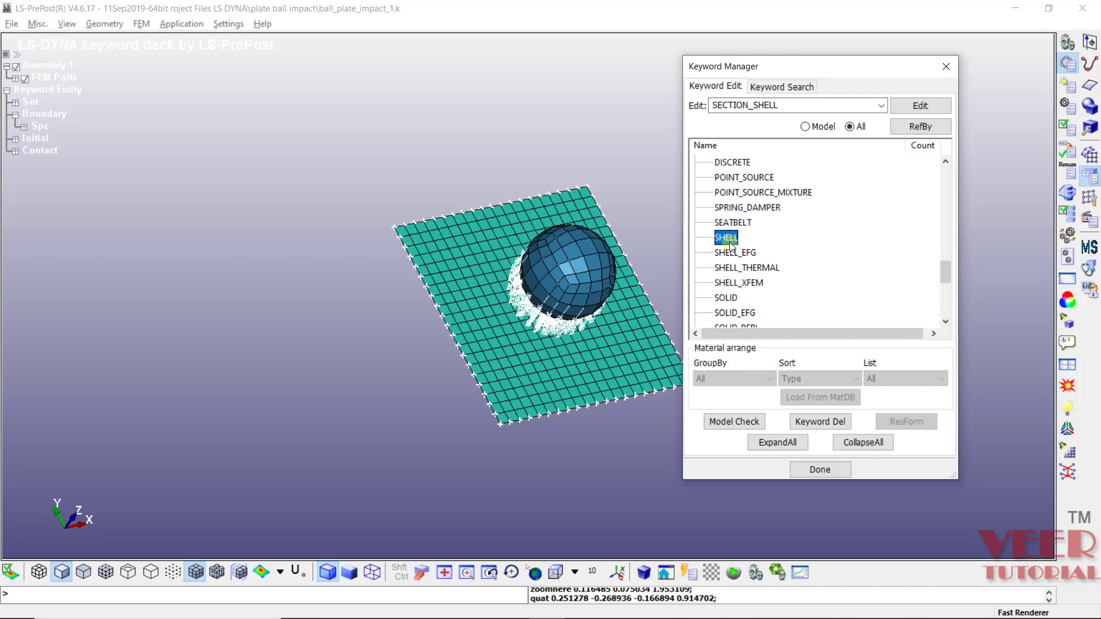
{"action": "double_click", "coordinate": [730, 246]}
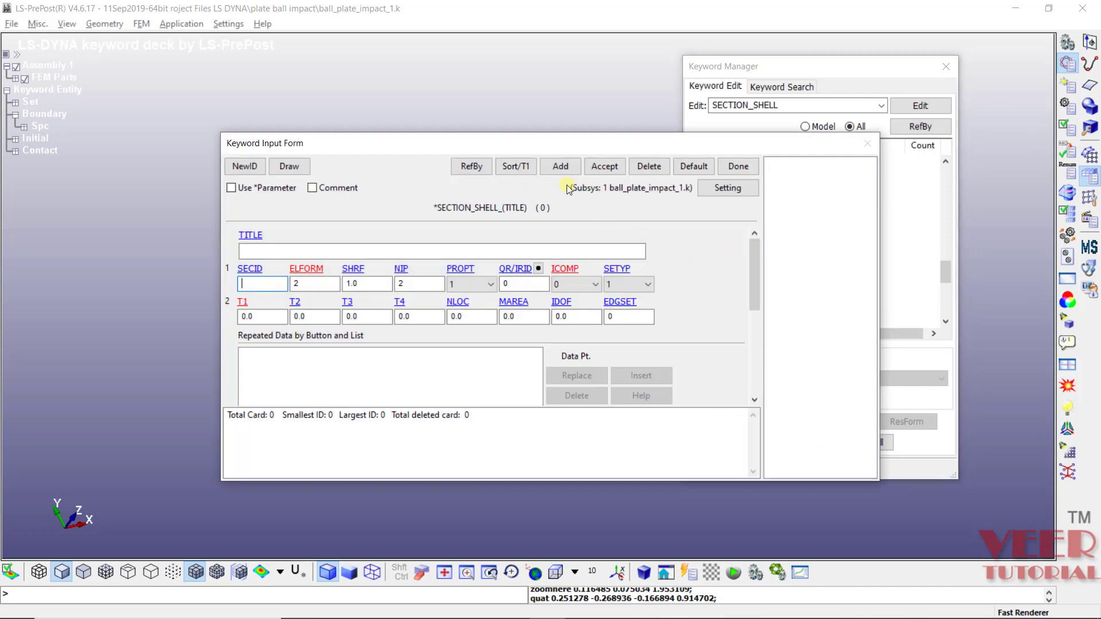
Start a new shell section with ID 1 and the title plate_shell.
{"action": "left_click", "coordinate": [554, 166]}
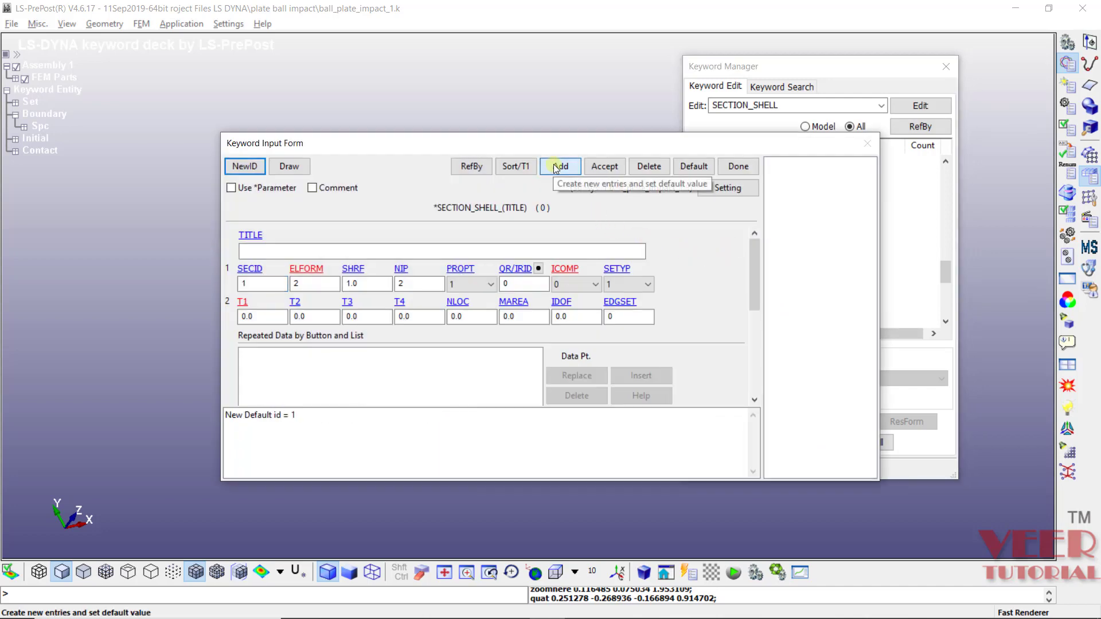
{"action": "left_click", "coordinate": [312, 253]}
{"action": "type", "text": "plate"}
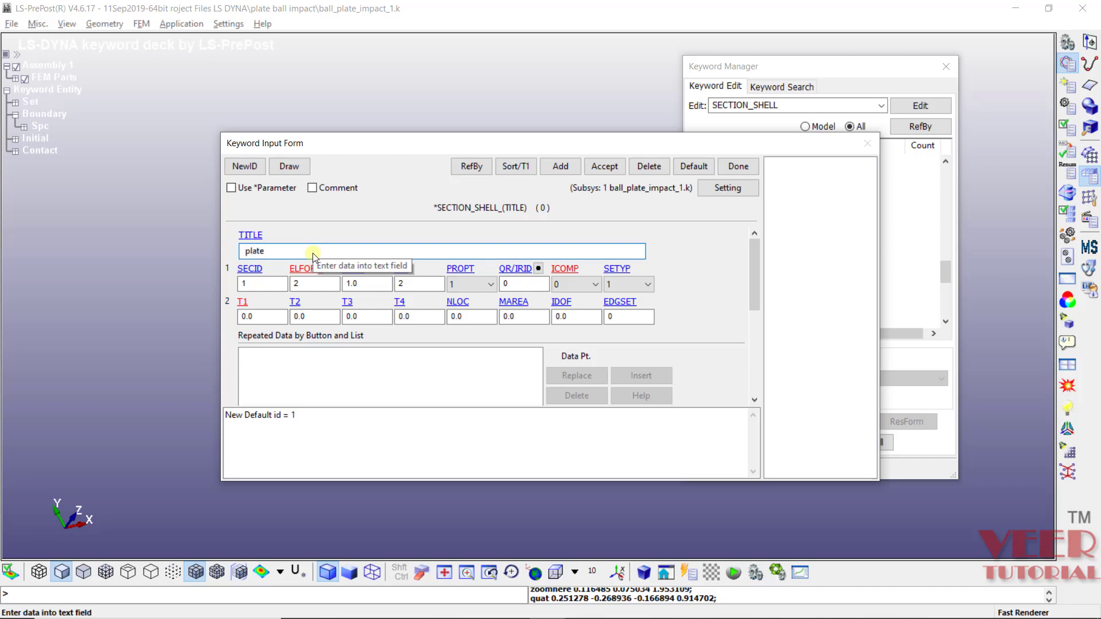
{"action": "type", "text": "_shell"}
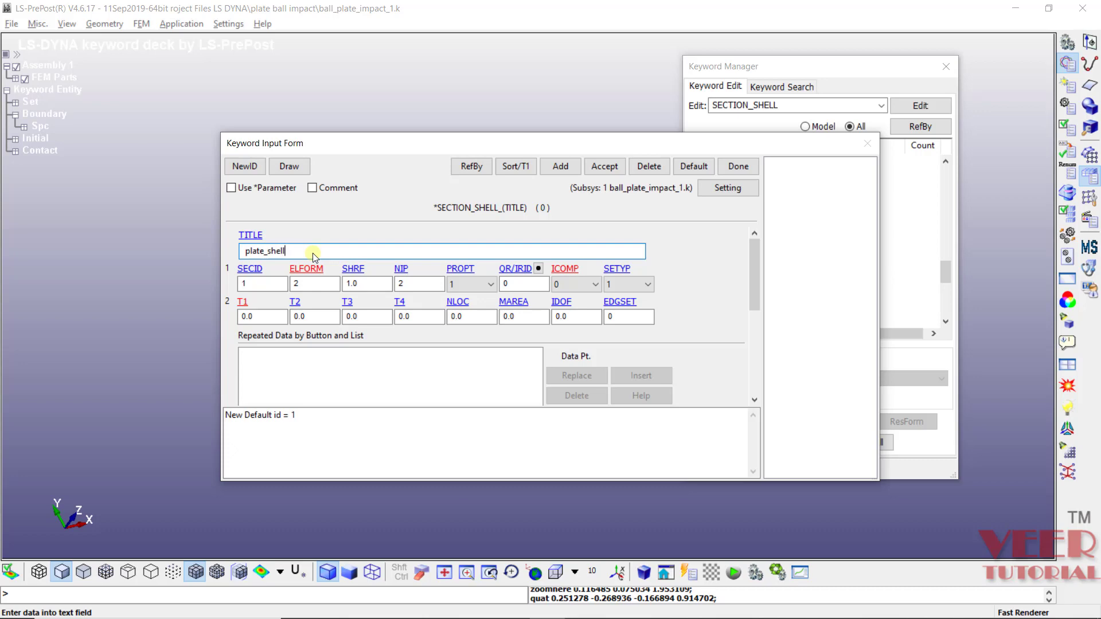
Set the shell thicknesses T1 to T4 to 0.005 and examine the ELFORM element formulation options.
{"action": "left_click", "coordinate": [294, 316]}
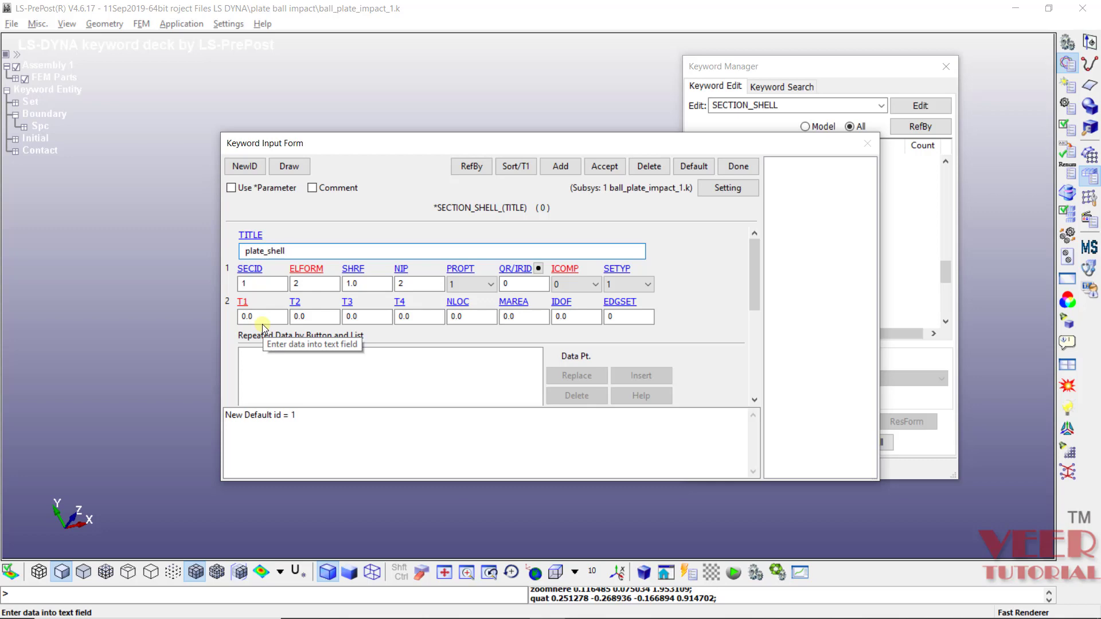
{"action": "left_click", "coordinate": [265, 316]}
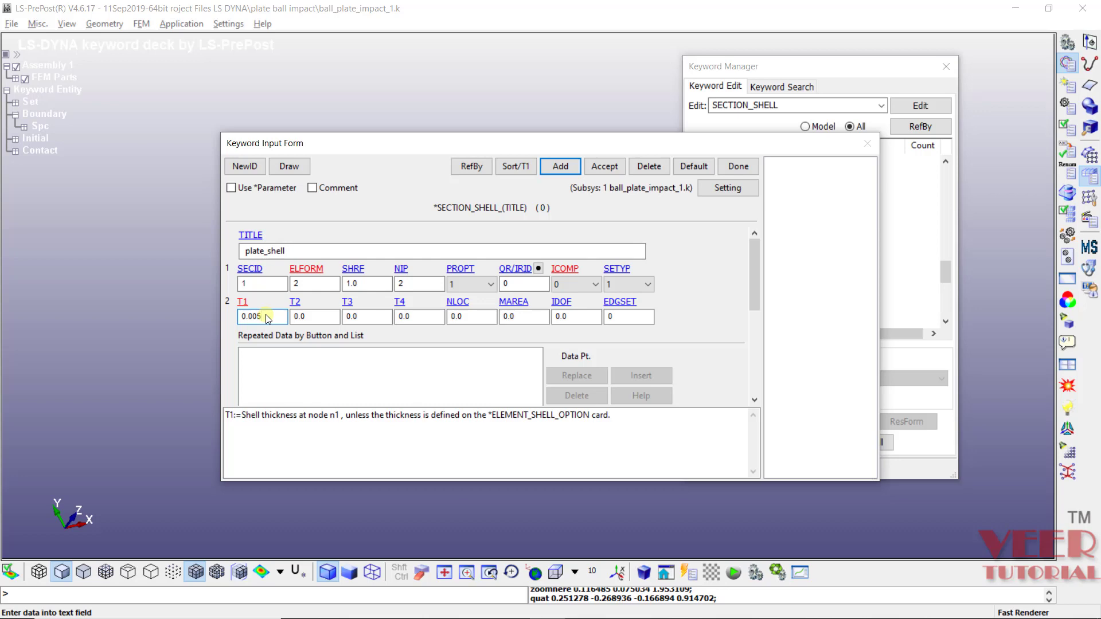
{"action": "key", "text": "Return"}
{"action": "left_click", "coordinate": [306, 270]}
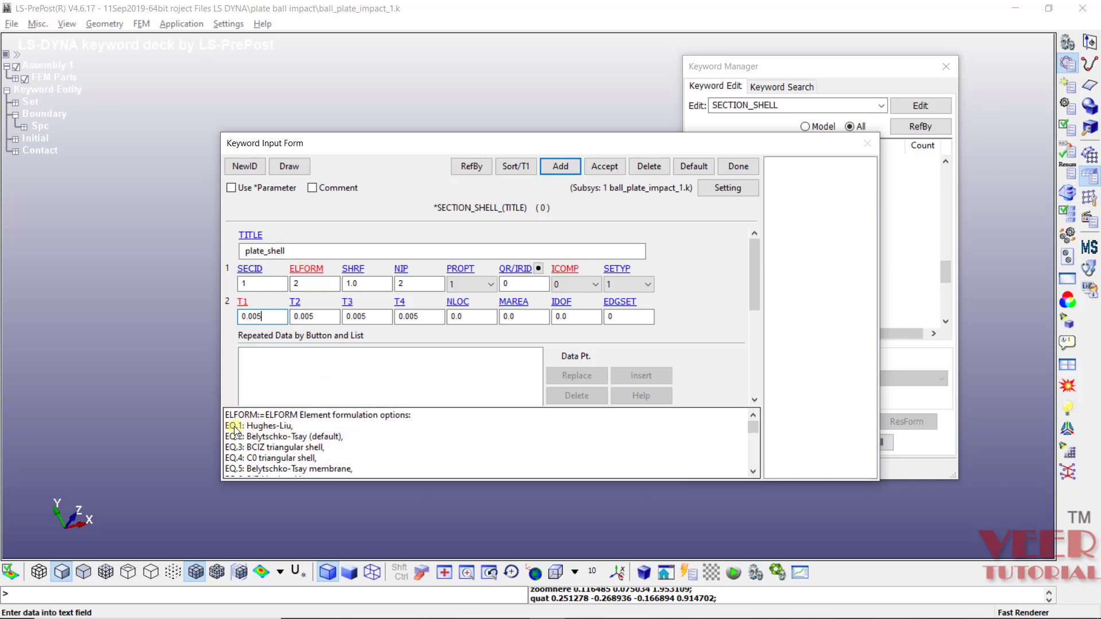
{"action": "left_click_drag", "start_coordinate": [226, 427], "coordinate": [245, 449]}
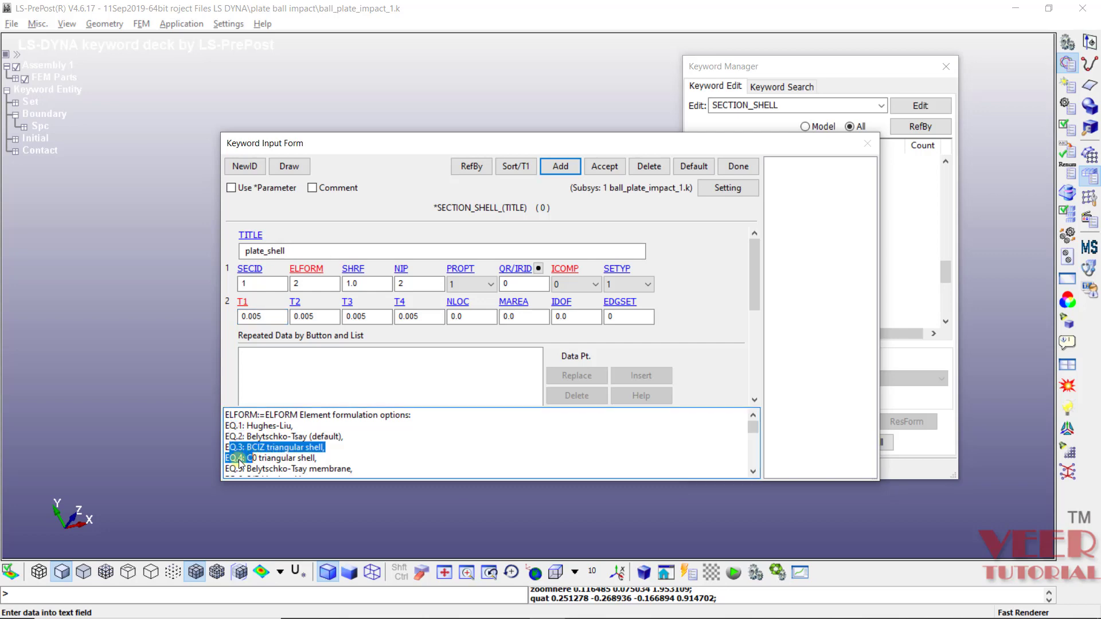
{"action": "left_click", "coordinate": [399, 448]}
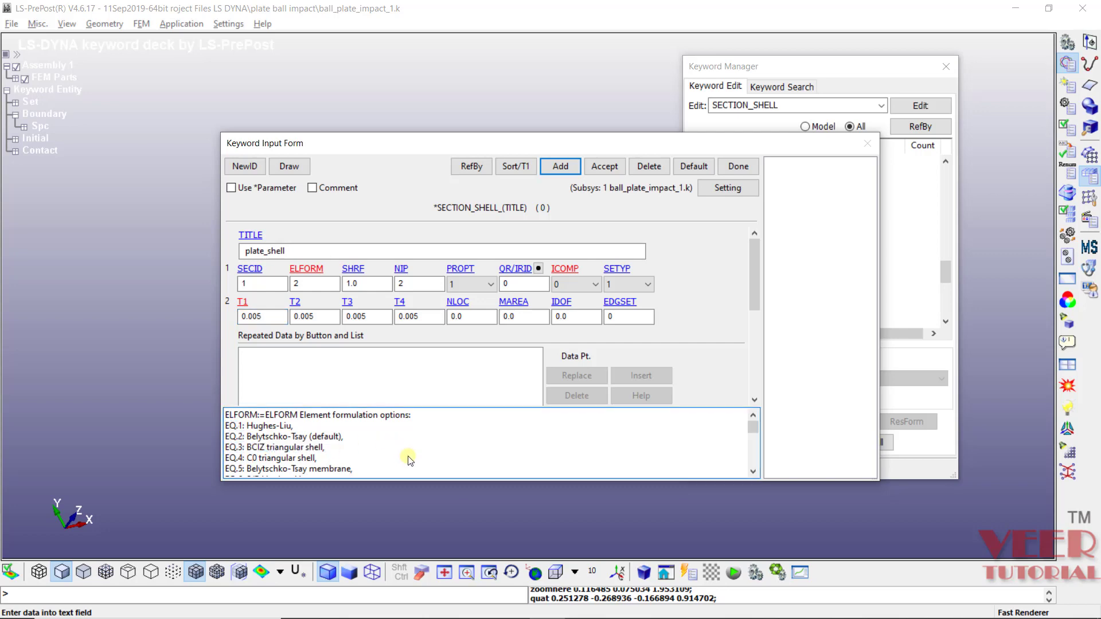
Read the help descriptions of the NIP and ELFORM parameters for the plate_shell section.
{"action": "left_click", "coordinate": [413, 283]}
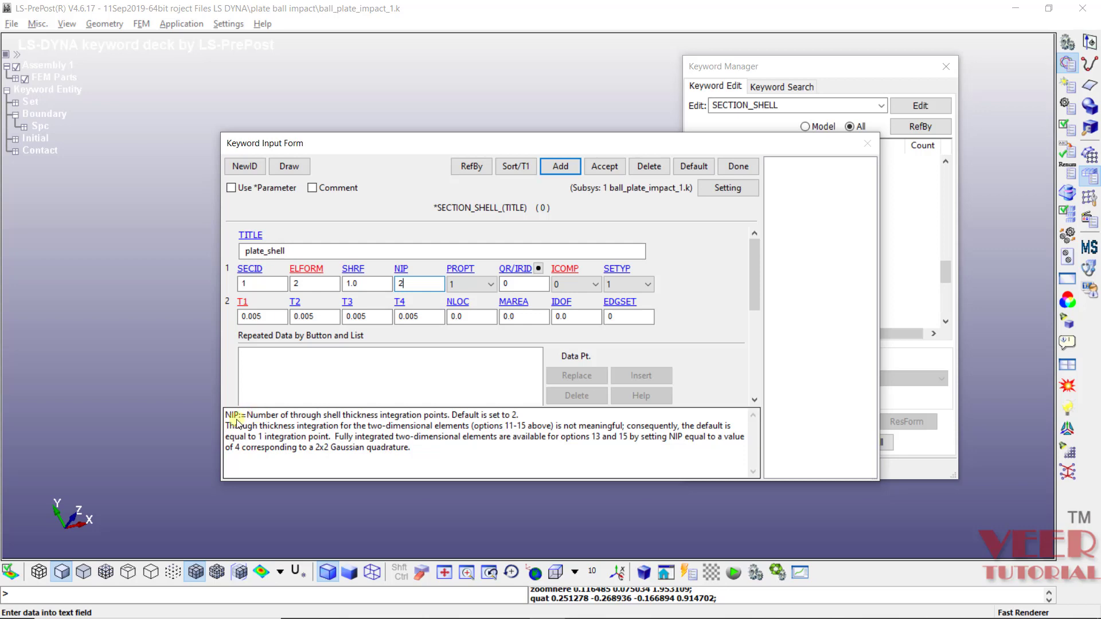
{"action": "left_click_drag", "start_coordinate": [242, 416], "coordinate": [222, 420]}
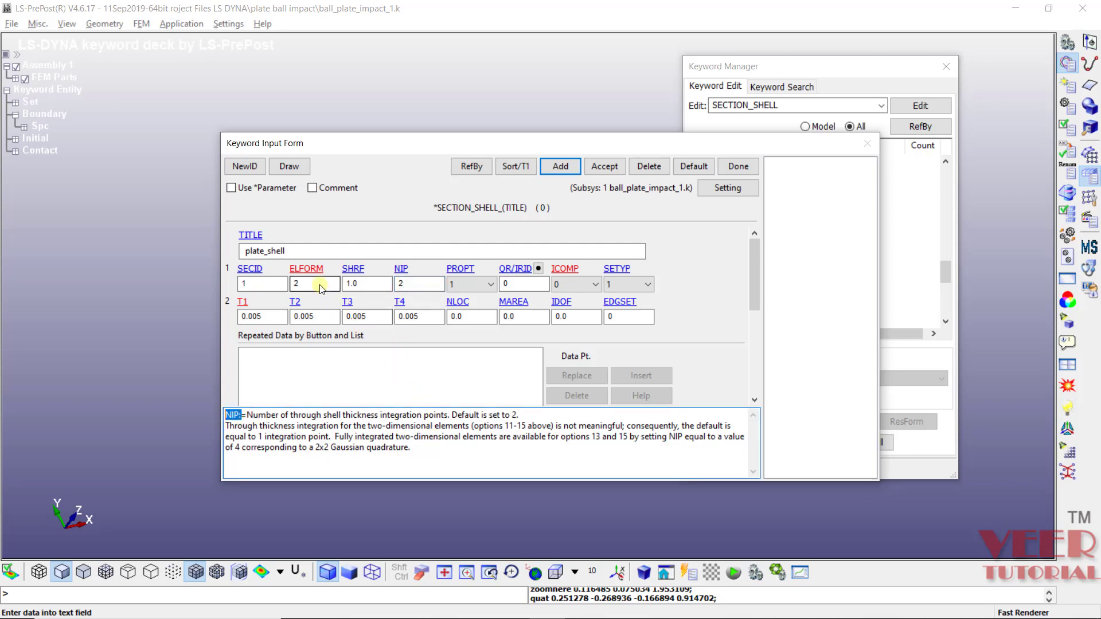
{"action": "left_click", "coordinate": [308, 270]}
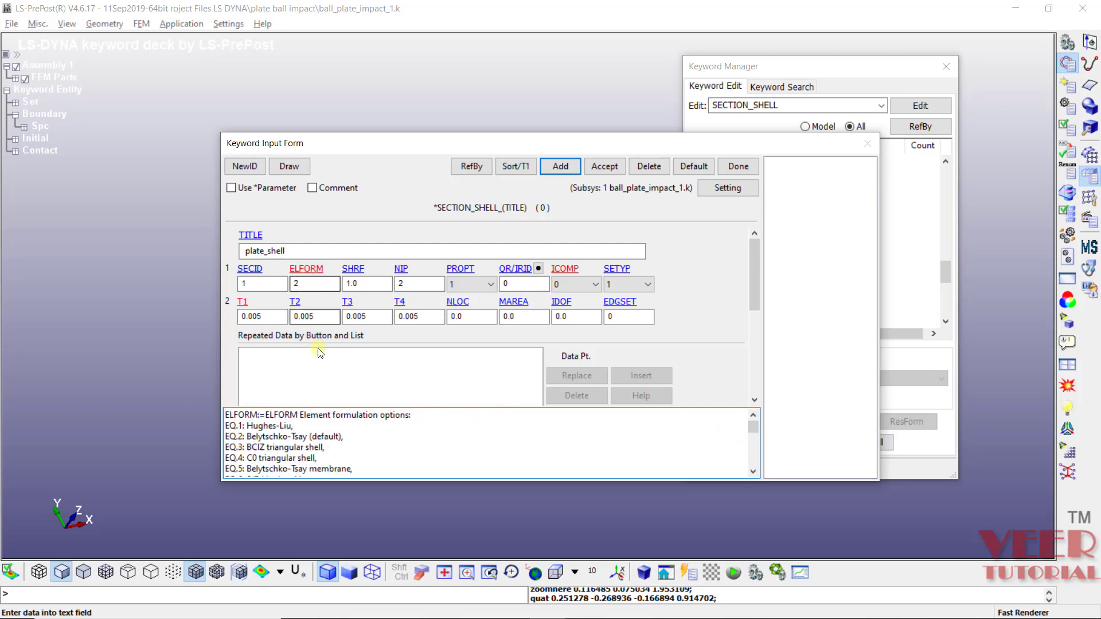
{"action": "left_click_drag", "start_coordinate": [345, 438], "coordinate": [313, 440]}
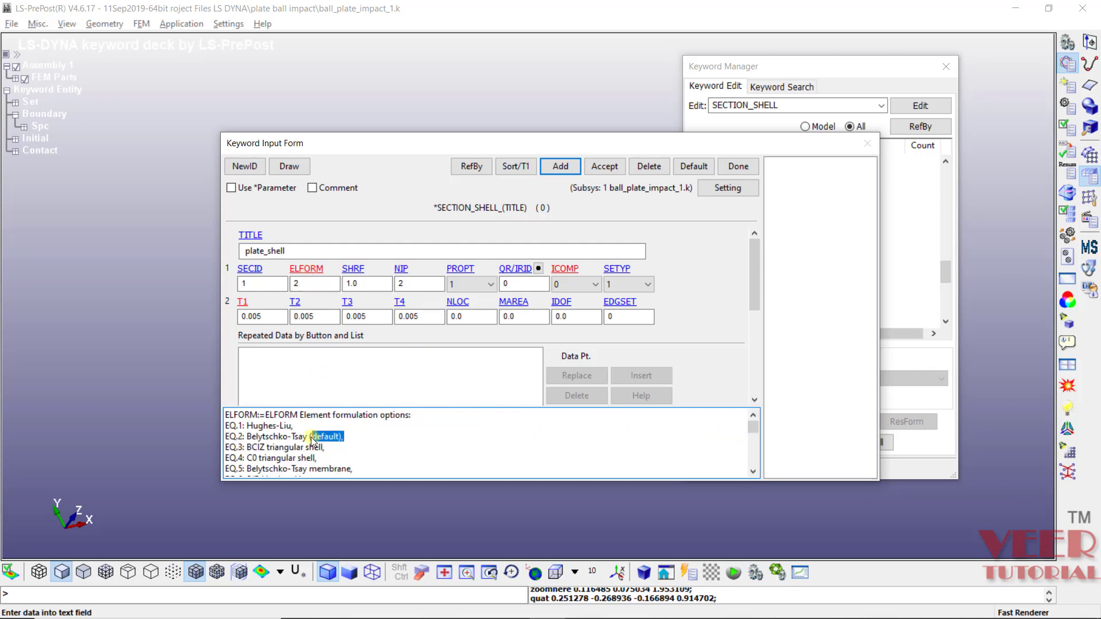
{"action": "left_click", "coordinate": [249, 439]}
{"action": "left_click_drag", "start_coordinate": [247, 437], "coordinate": [291, 440]}
{"action": "left_click", "coordinate": [499, 440]}
Switch to Foxit Reader and open the *SECTION_SHELL chapter in LS-DYNA_manual_Vol1.pdf.
{"action": "left_click", "coordinate": [690, 604]}
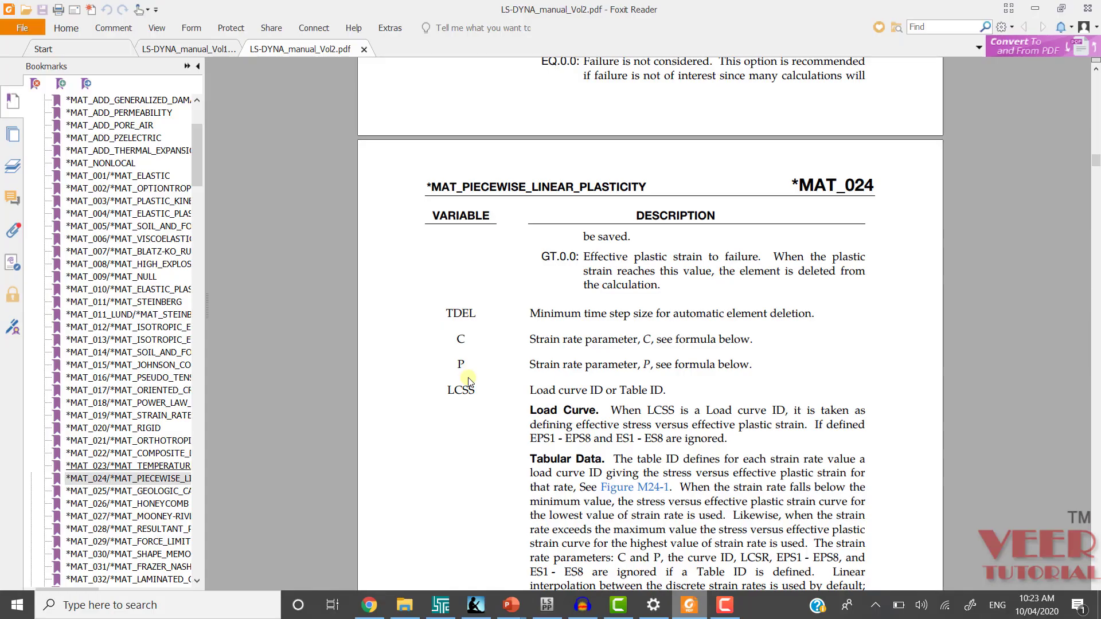
{"action": "left_click", "coordinate": [191, 50]}
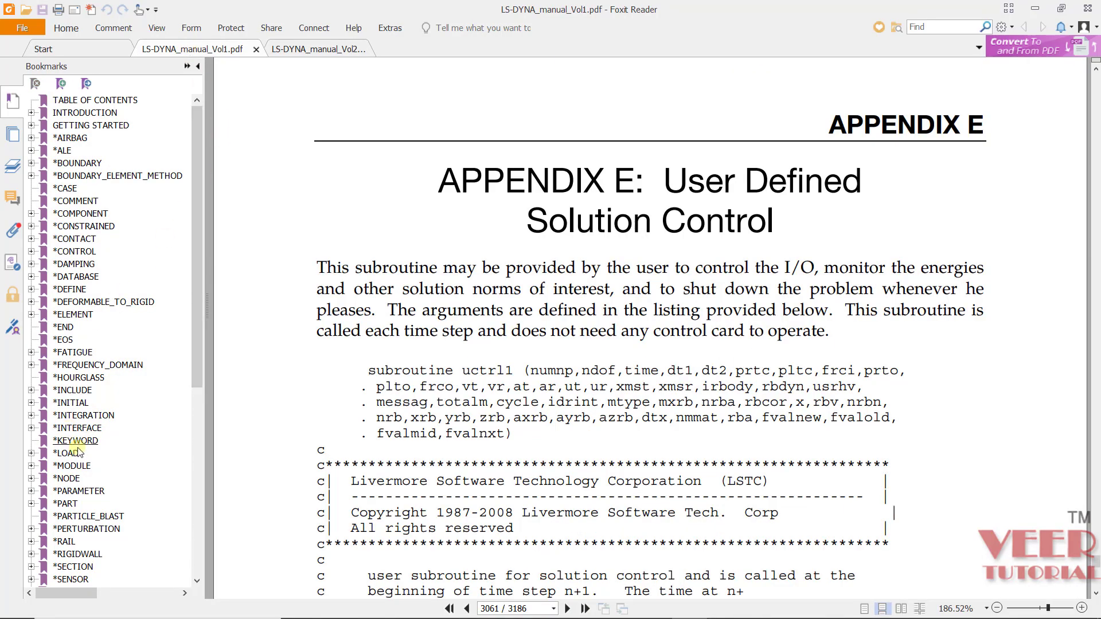
{"action": "scroll", "coordinate": [77, 439], "scroll_direction": "down", "scroll_amount": 3}
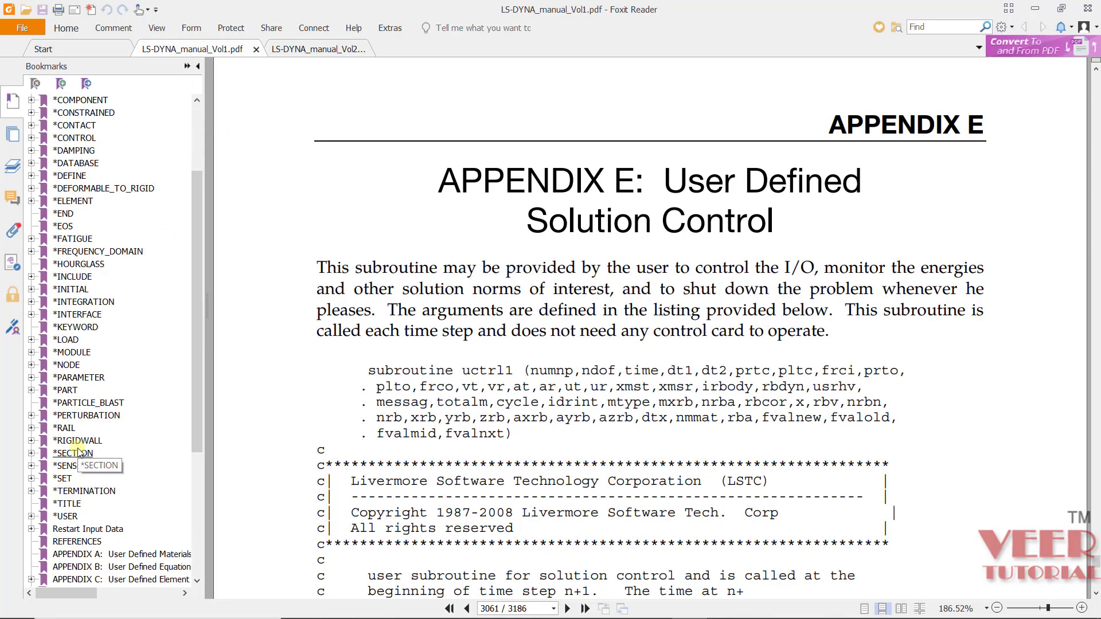
{"action": "left_click", "coordinate": [32, 454]}
{"action": "scroll", "coordinate": [115, 458], "scroll_direction": "down", "scroll_amount": 3}
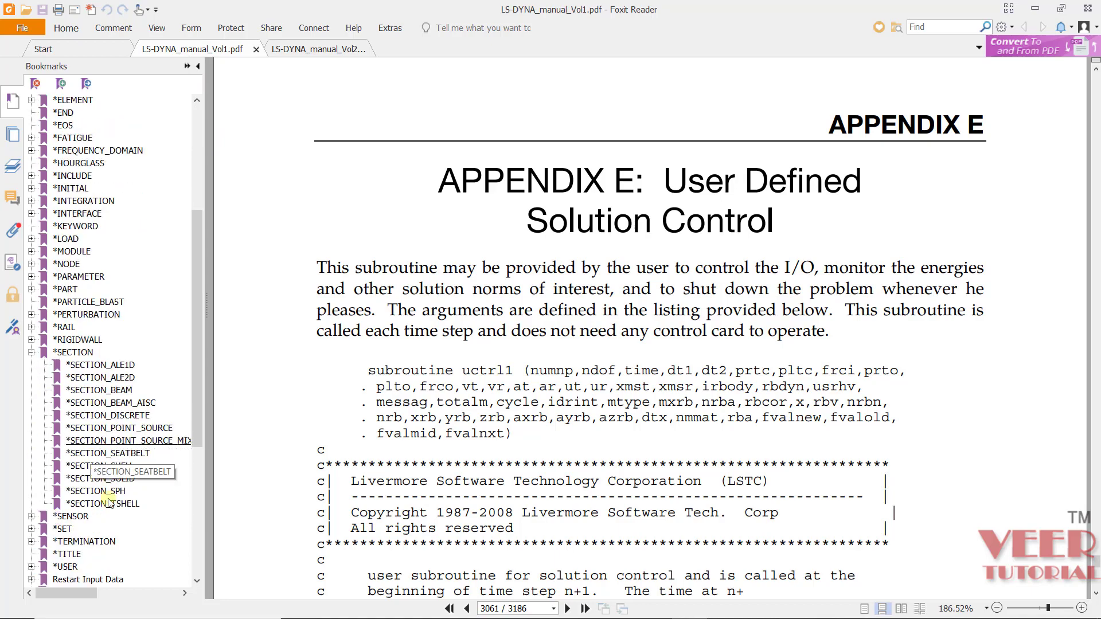
{"action": "left_click", "coordinate": [121, 469]}
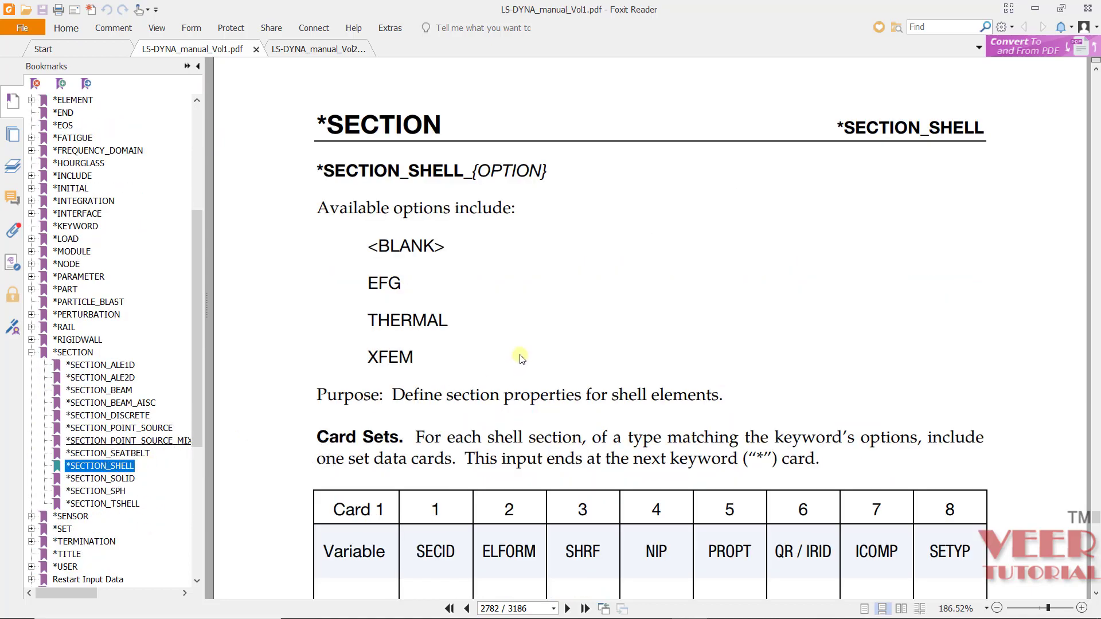
Find the ELFORM variable description in the *SECTION_SHELL chapter.
{"action": "scroll", "coordinate": [524, 354], "scroll_direction": "down", "scroll_amount": 10}
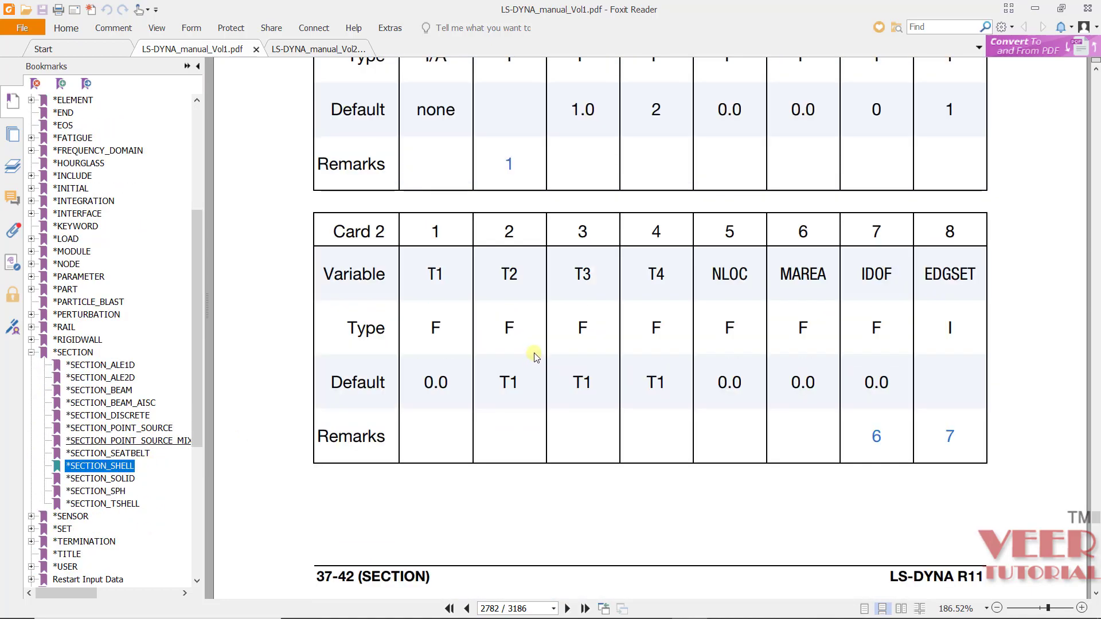
{"action": "scroll", "coordinate": [533, 355], "scroll_direction": "down", "scroll_amount": 2, "text": "ctrl"}
{"action": "scroll", "coordinate": [534, 356], "scroll_direction": "down", "scroll_amount": 20}
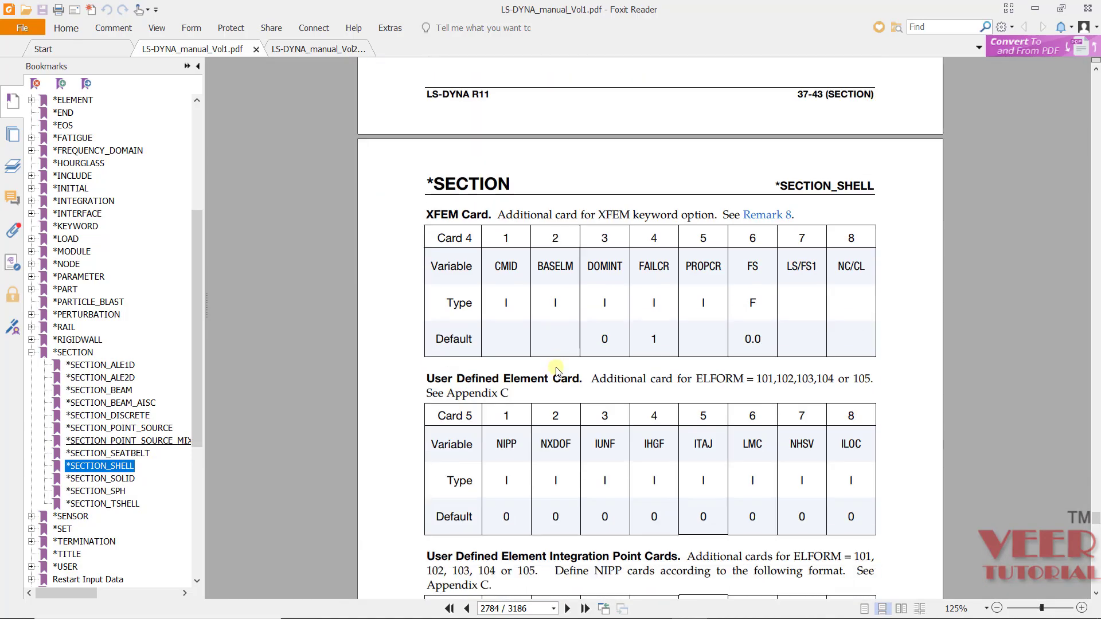
{"action": "scroll", "coordinate": [556, 367], "scroll_direction": "down", "scroll_amount": 14}
{"action": "scroll", "coordinate": [574, 352], "scroll_direction": "up", "scroll_amount": 4}
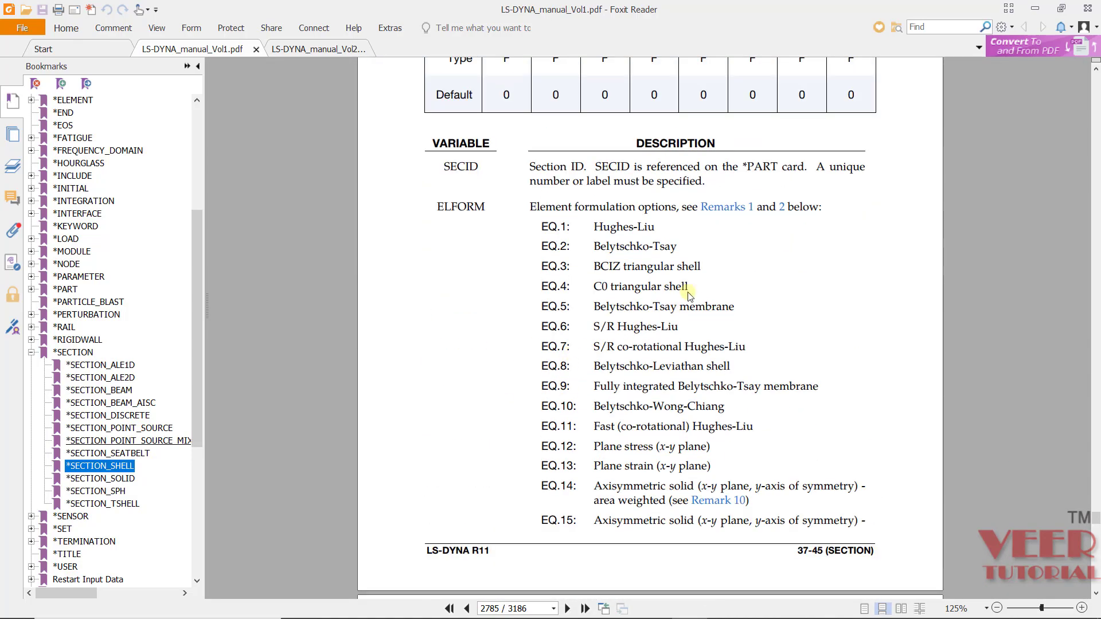
{"action": "scroll", "coordinate": [735, 236], "scroll_direction": "up", "scroll_amount": 2, "text": "ctrl"}
{"action": "scroll", "coordinate": [706, 246], "scroll_direction": "up", "scroll_amount": 1}
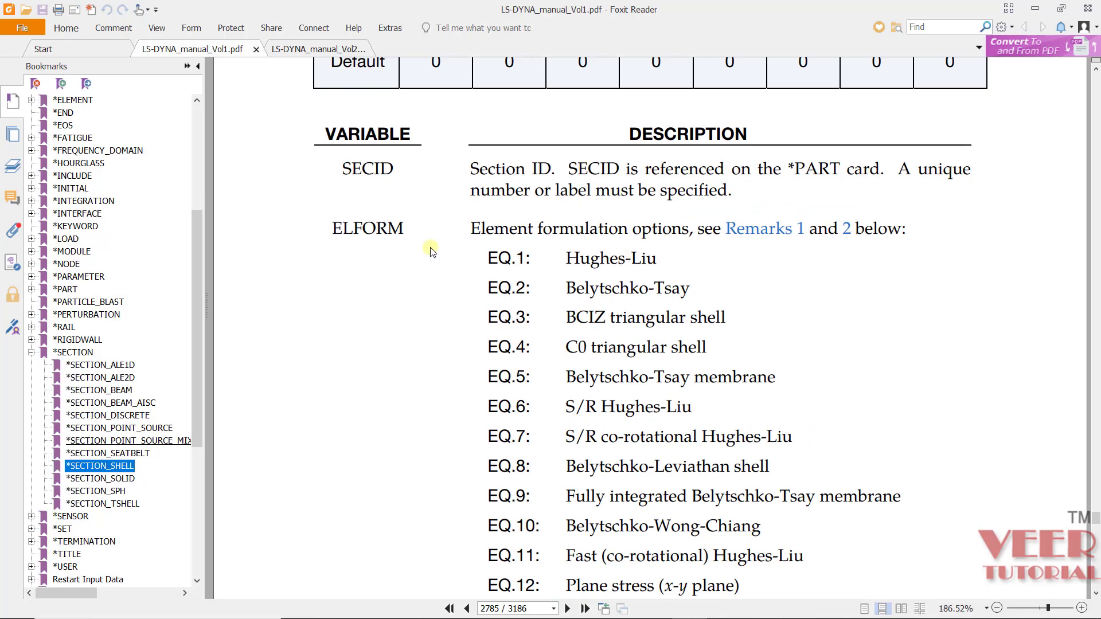
{"action": "left_click", "coordinate": [414, 226]}
{"action": "left_click_drag", "start_coordinate": [414, 226], "coordinate": [356, 201]}
{"action": "left_click", "coordinate": [925, 268]}
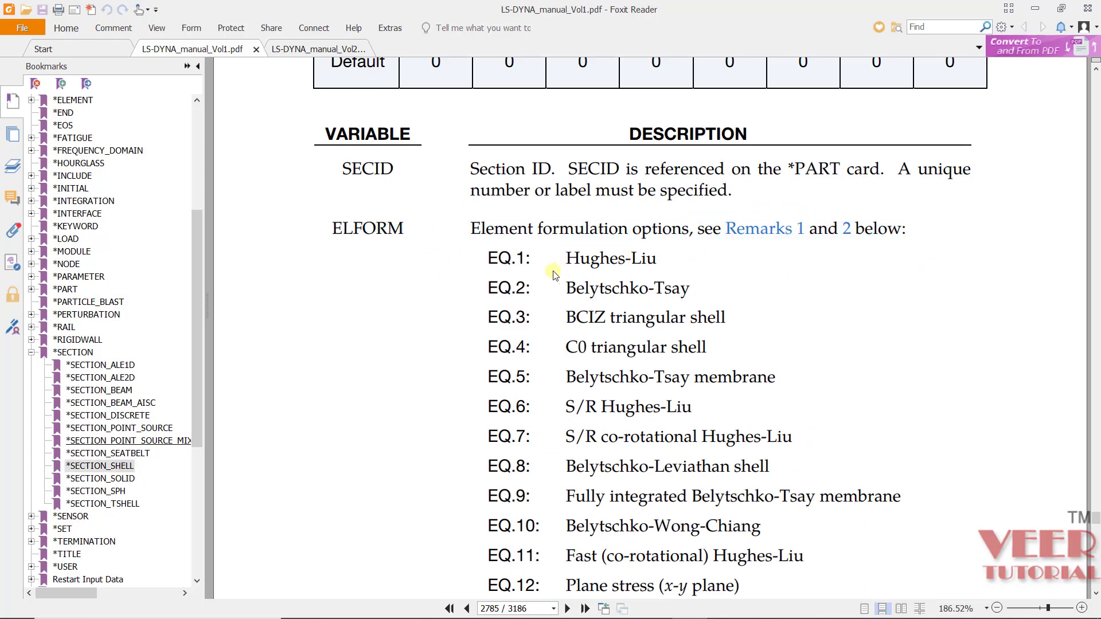
Examine the first ELFORM element formulations in the manual, focusing on EQ.2 Belytschko-Tsay.
{"action": "left_click", "coordinate": [538, 263]}
{"action": "left_click_drag", "start_coordinate": [572, 267], "coordinate": [657, 261]}
{"action": "double_click", "coordinate": [623, 289]}
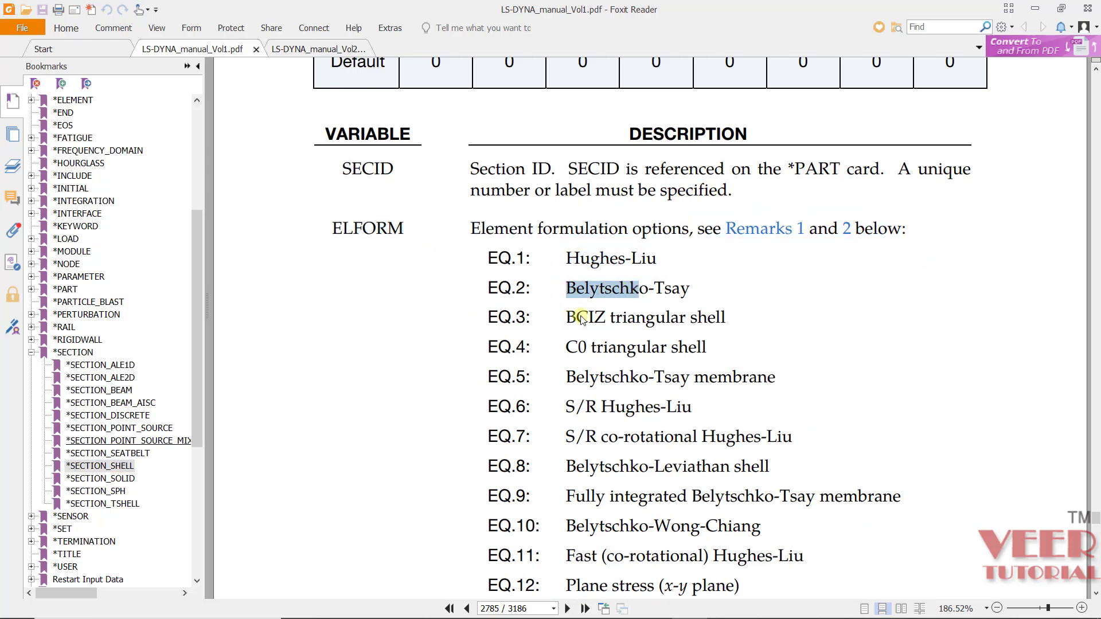
{"action": "left_click_drag", "start_coordinate": [569, 318], "coordinate": [646, 318]}
{"action": "left_click", "coordinate": [866, 404]}
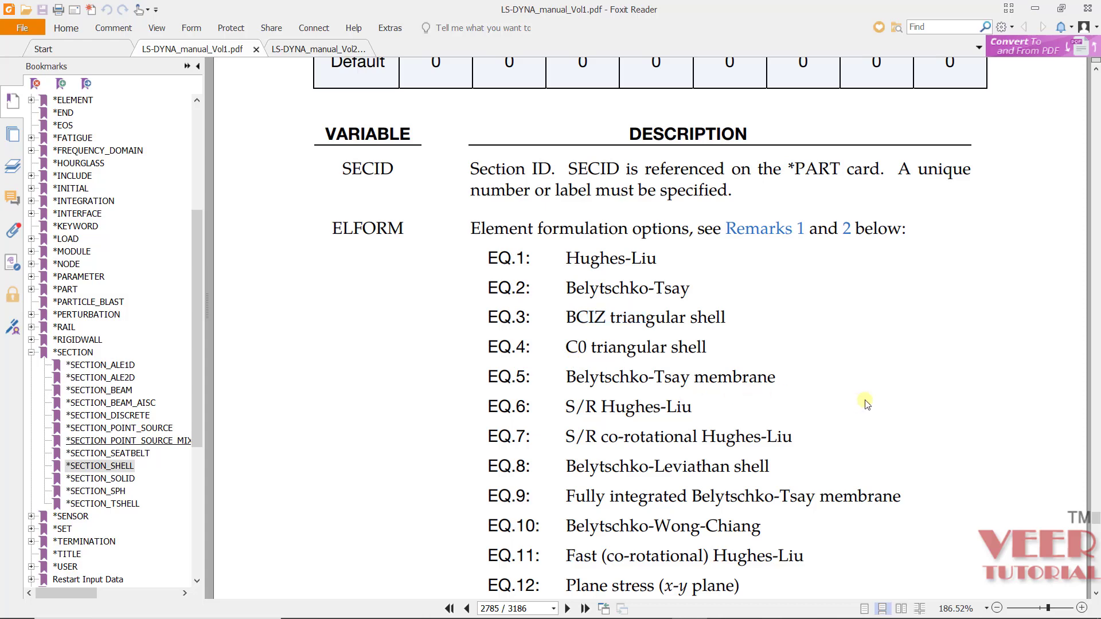
{"action": "left_click_drag", "start_coordinate": [484, 285], "coordinate": [531, 289]}
{"action": "left_click", "coordinate": [764, 324]}
{"action": "double_click", "coordinate": [623, 293]}
{"action": "left_click", "coordinate": [981, 334]}
Find the NIP variable description in the manual and read its EQ.0.0 integration point setting.
{"action": "scroll", "coordinate": [981, 337], "scroll_direction": "down", "scroll_amount": 12}
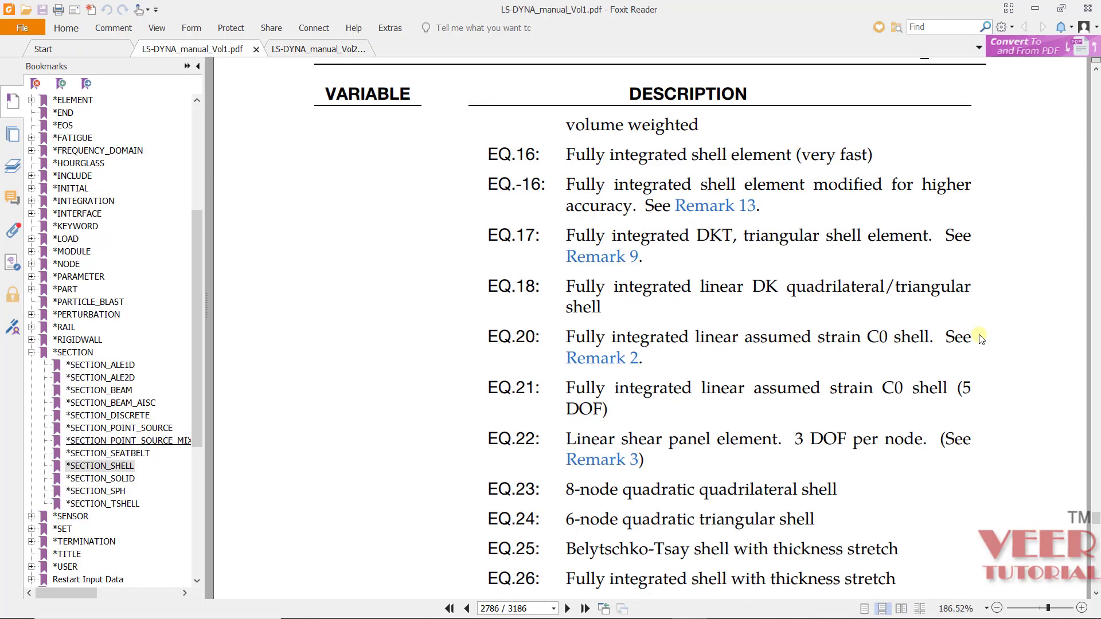
{"action": "scroll", "coordinate": [981, 339], "scroll_direction": "down", "scroll_amount": 14}
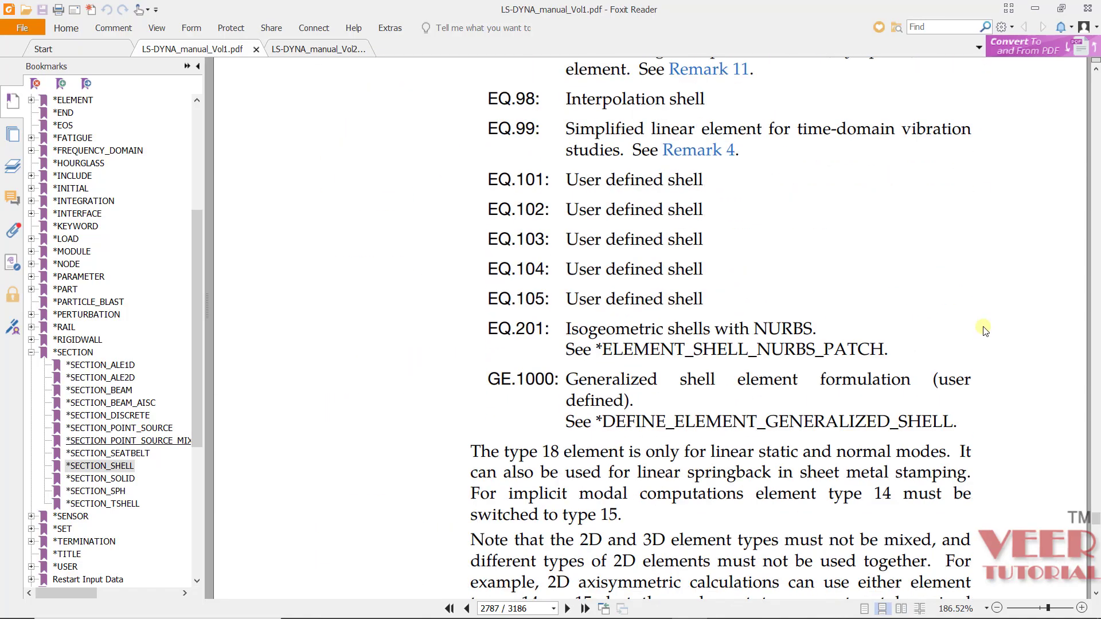
{"action": "scroll", "coordinate": [984, 327], "scroll_direction": "down", "scroll_amount": 14}
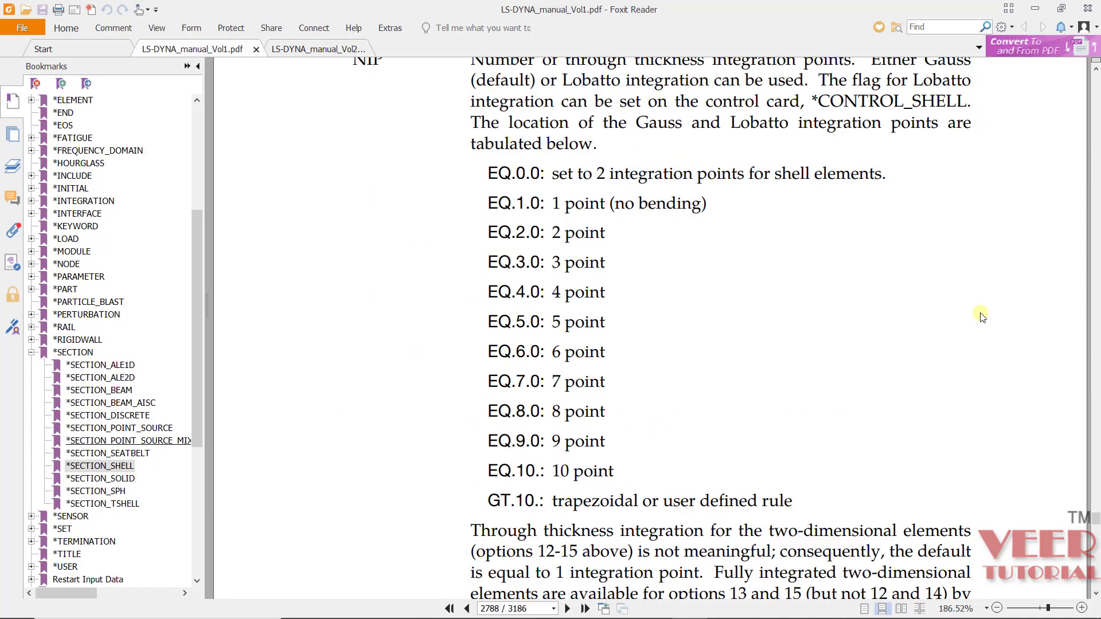
{"action": "scroll", "coordinate": [568, 201], "scroll_direction": "up", "scroll_amount": 2}
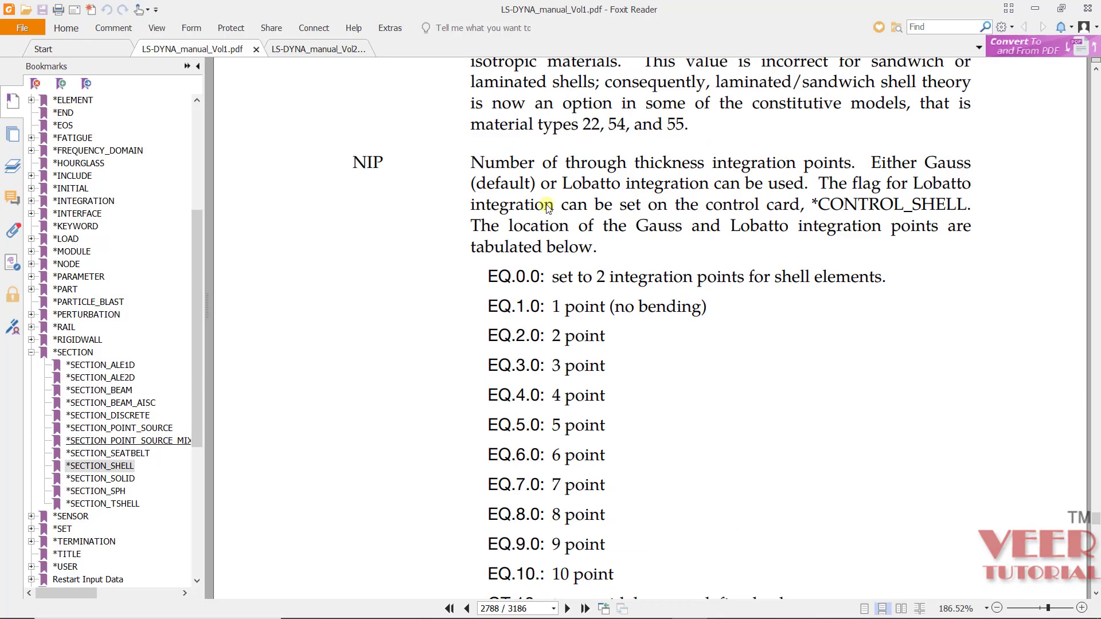
{"action": "double_click", "coordinate": [365, 165]}
{"action": "left_click", "coordinate": [710, 306]}
{"action": "left_click_drag", "start_coordinate": [518, 281], "coordinate": [546, 281]}
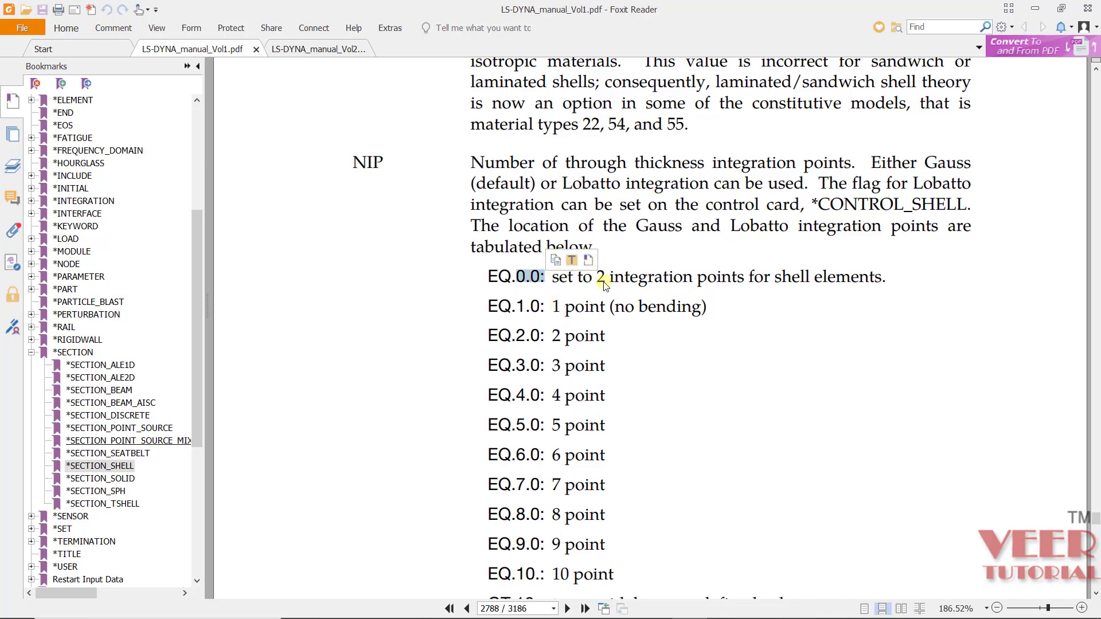
{"action": "double_click", "coordinate": [627, 278]}
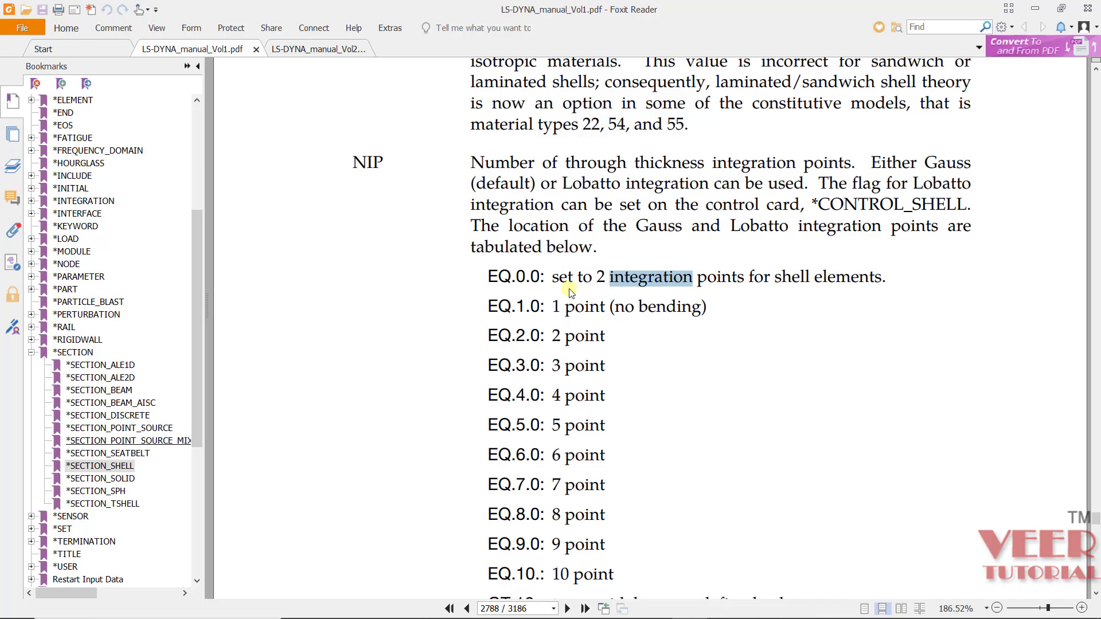
Compare the one-point and two-point NIP options in the manual.
{"action": "left_click", "coordinate": [681, 350]}
{"action": "left_click_drag", "start_coordinate": [515, 309], "coordinate": [573, 311]}
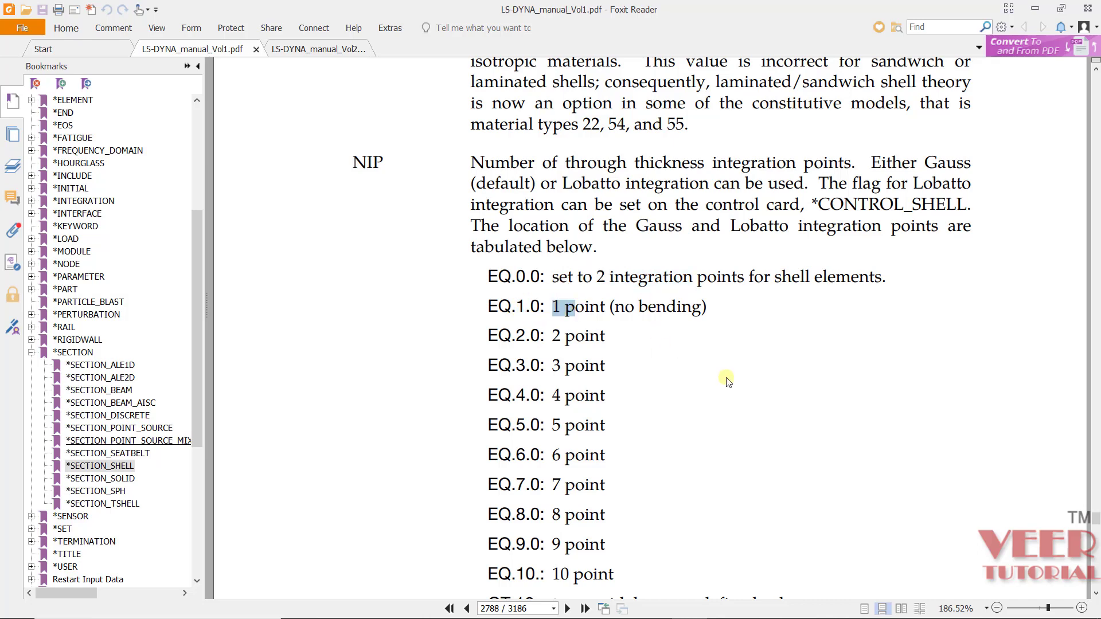
{"action": "left_click", "coordinate": [492, 339]}
{"action": "left_click_drag", "start_coordinate": [492, 339], "coordinate": [544, 339]}
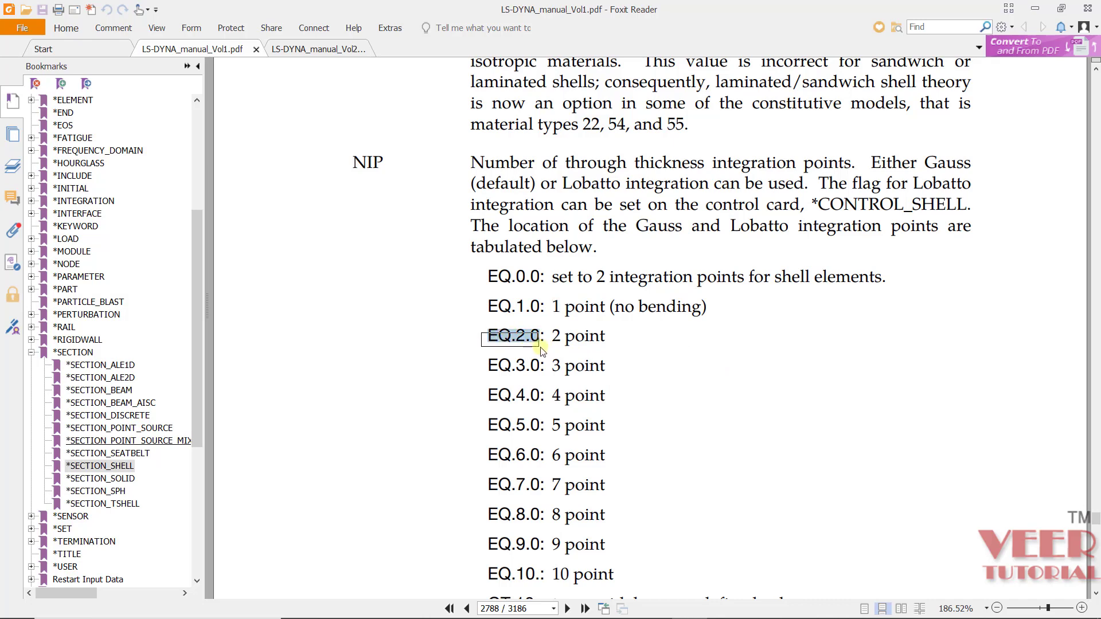
{"action": "left_click", "coordinate": [630, 341]}
{"action": "left_click_drag", "start_coordinate": [630, 340], "coordinate": [551, 340]}
{"action": "left_click", "coordinate": [699, 397]}
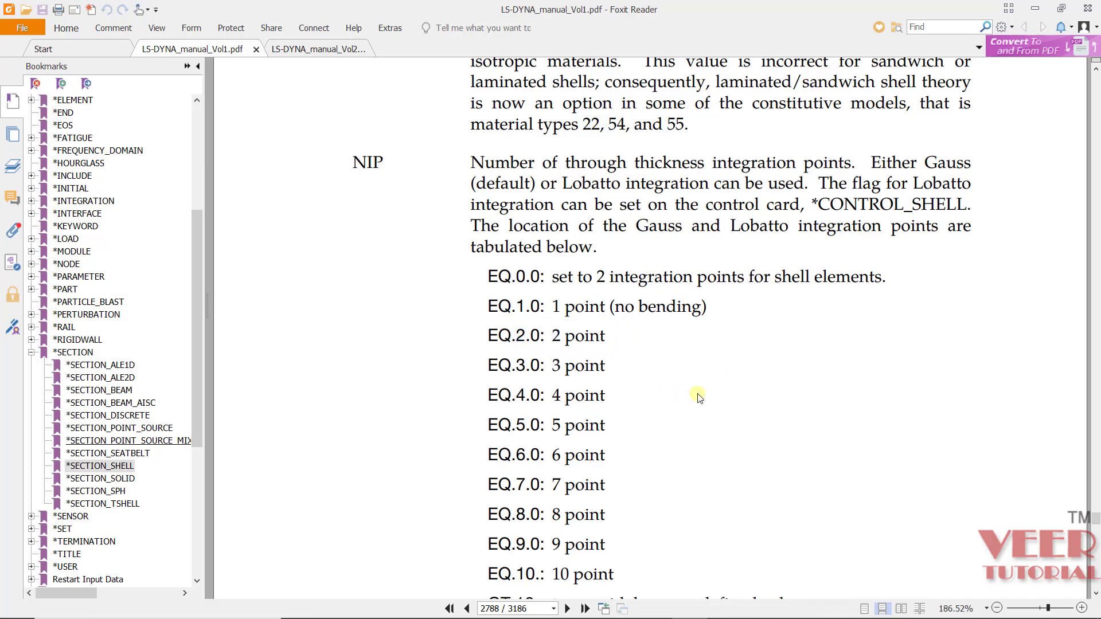
Switch back to LS-PrePost, recheck the ELFORM and NIP help, then accept the plate_shell section and close its form.
{"action": "key", "text": "alt+Tab"}
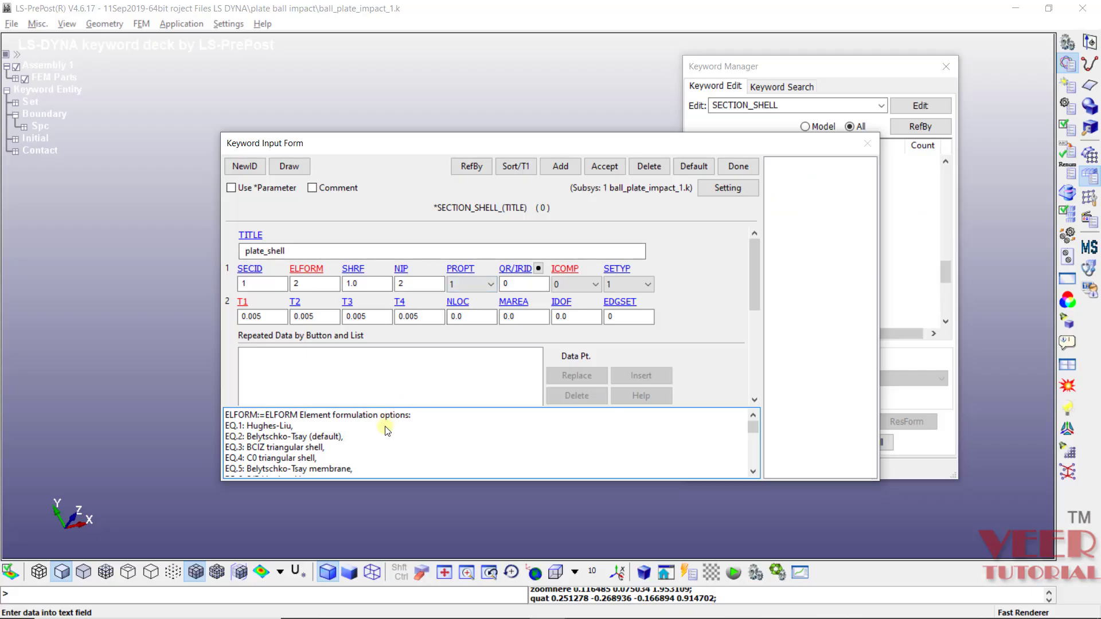
{"action": "left_click_drag", "start_coordinate": [352, 436], "coordinate": [300, 437]}
{"action": "left_click", "coordinate": [394, 448]}
{"action": "left_click", "coordinate": [243, 428]}
{"action": "left_click", "coordinate": [408, 283]}
{"action": "left_click", "coordinate": [478, 364]}
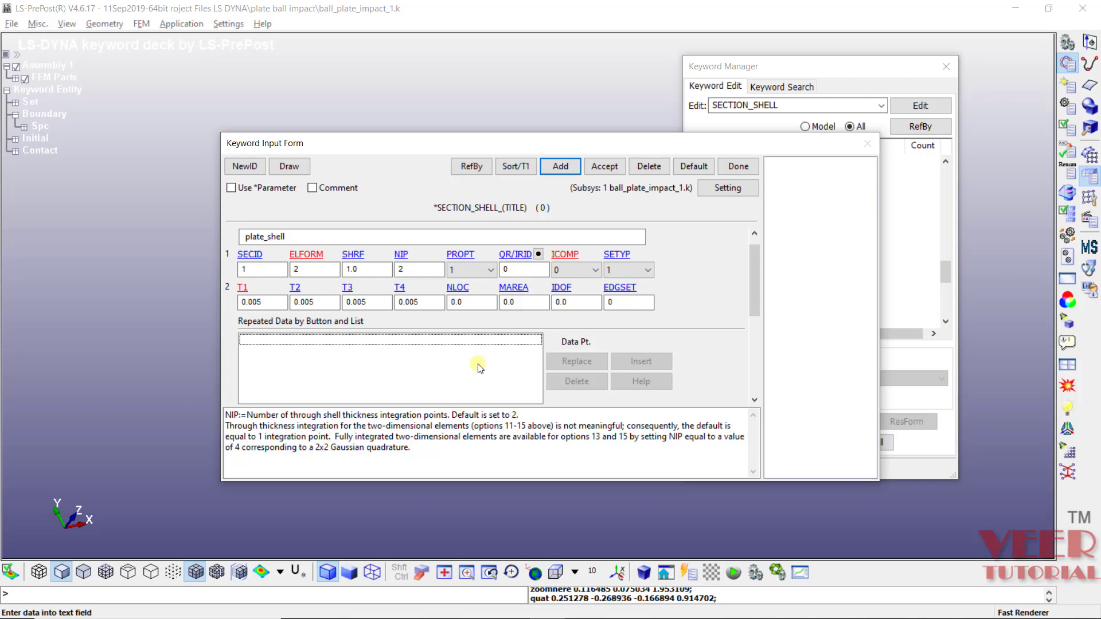
{"action": "left_click", "coordinate": [597, 169]}
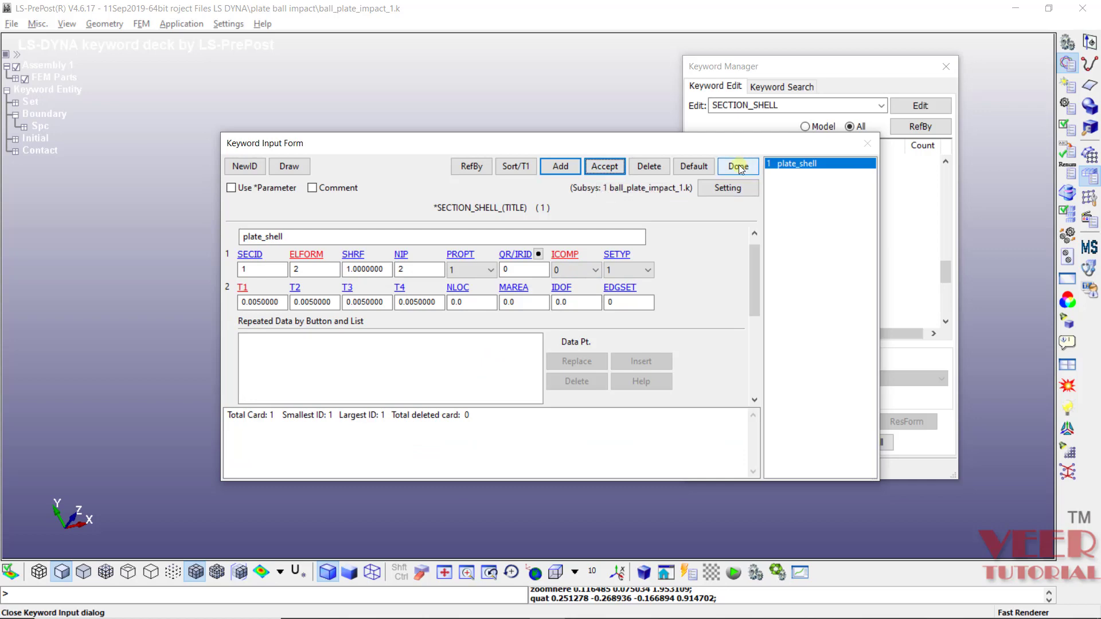
{"action": "left_click", "coordinate": [739, 167]}
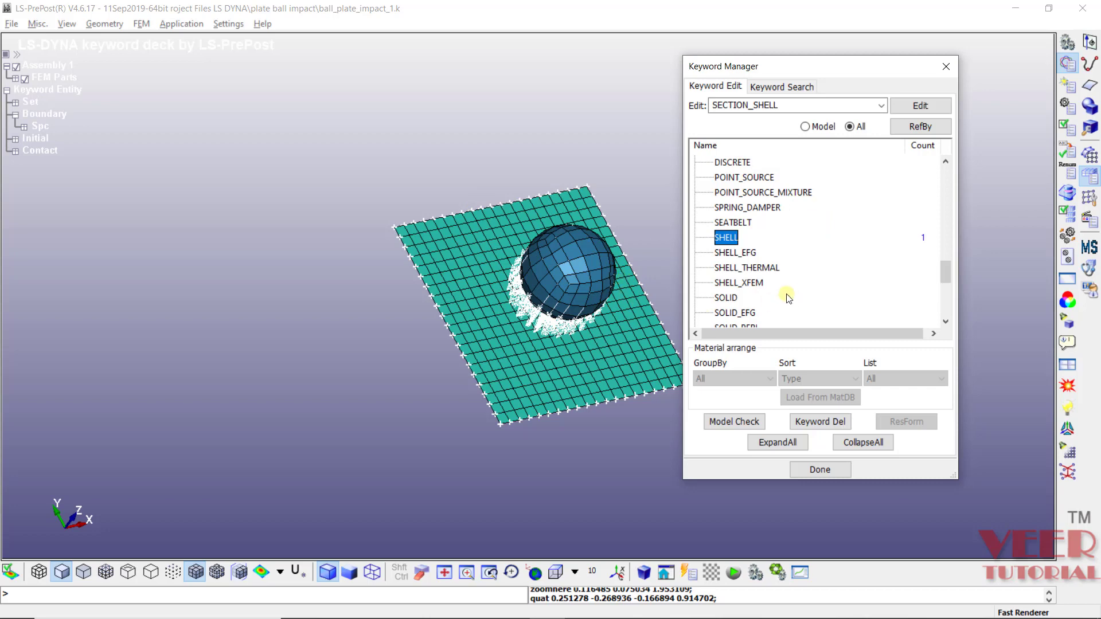
Start a new SOLID section with ID 2 and the title ball_solid.
{"action": "double_click", "coordinate": [726, 300]}
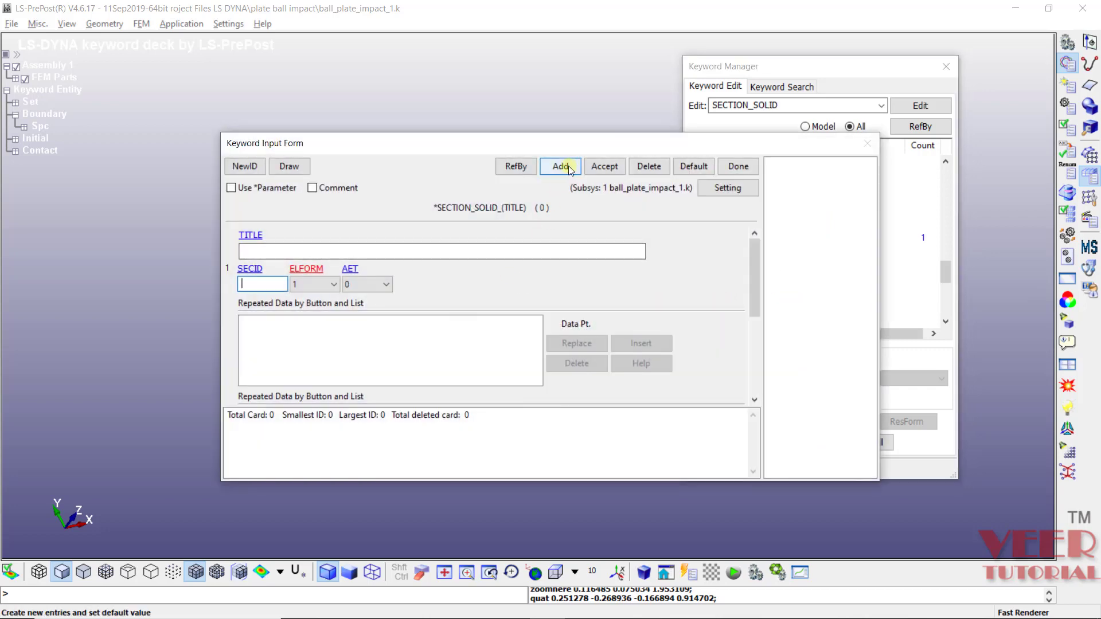
{"action": "left_click", "coordinate": [570, 169]}
{"action": "left_click", "coordinate": [337, 254]}
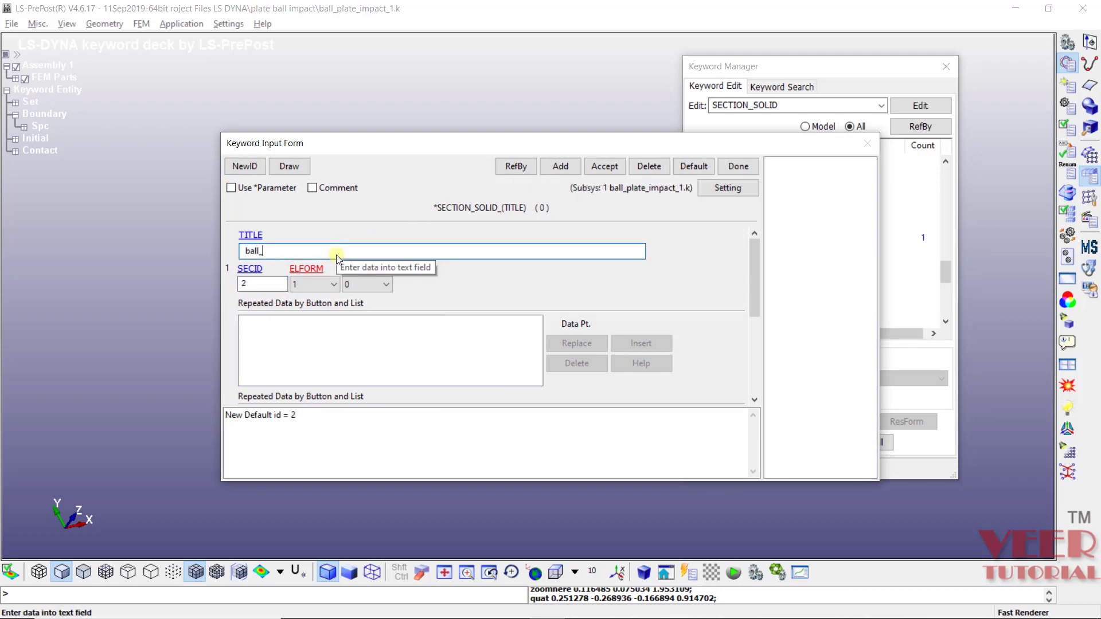
{"action": "type", "text": "ball_solid"}
{"action": "key", "text": "Return"}
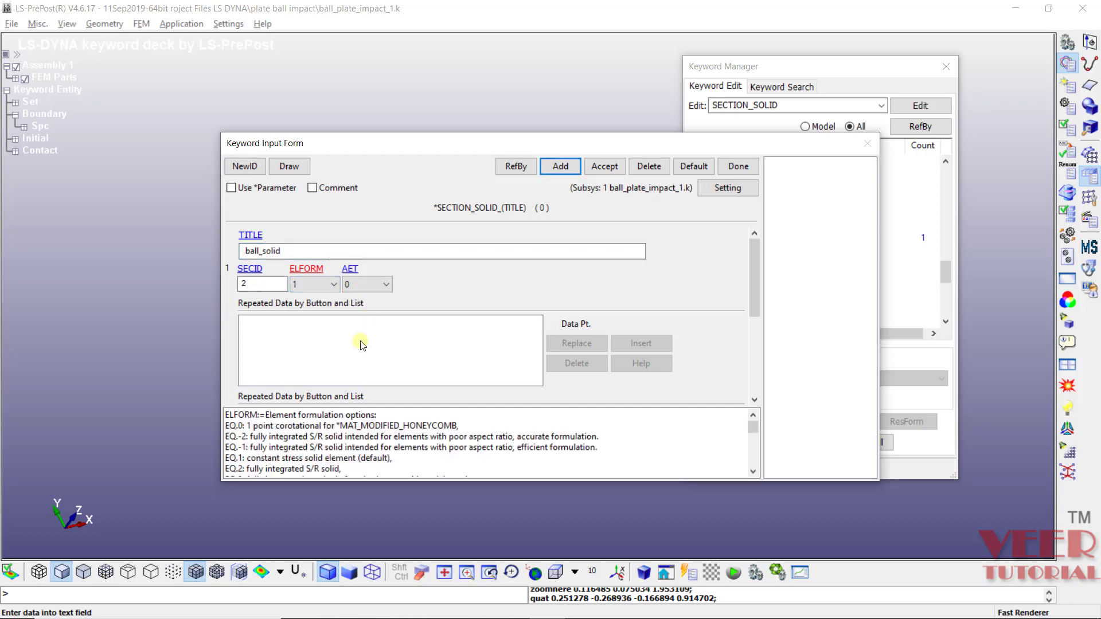
Examine the ELFORM choices and compare the EQ.1 and EQ.2 solid element formulations in the help text.
{"action": "left_click", "coordinate": [314, 284]}
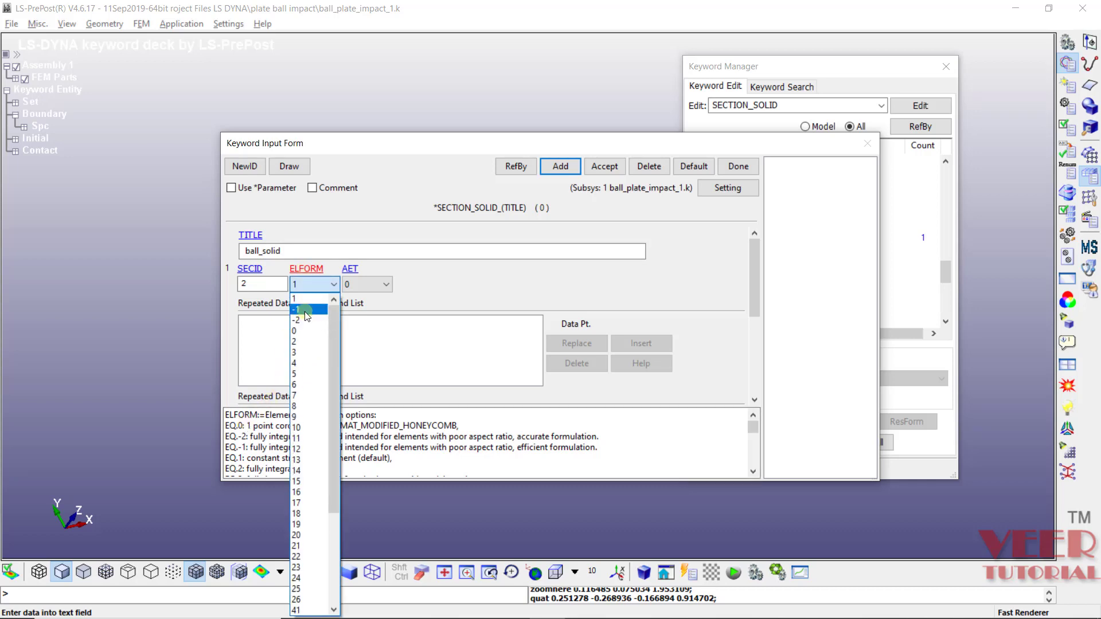
{"action": "left_click", "coordinate": [408, 340]}
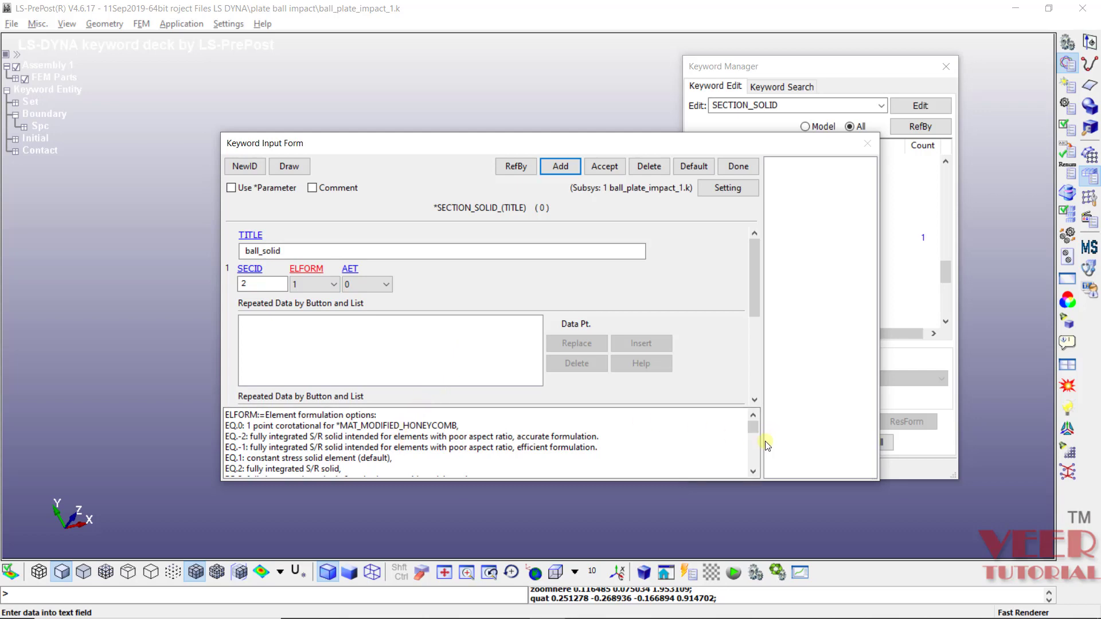
{"action": "left_click", "coordinate": [236, 472]}
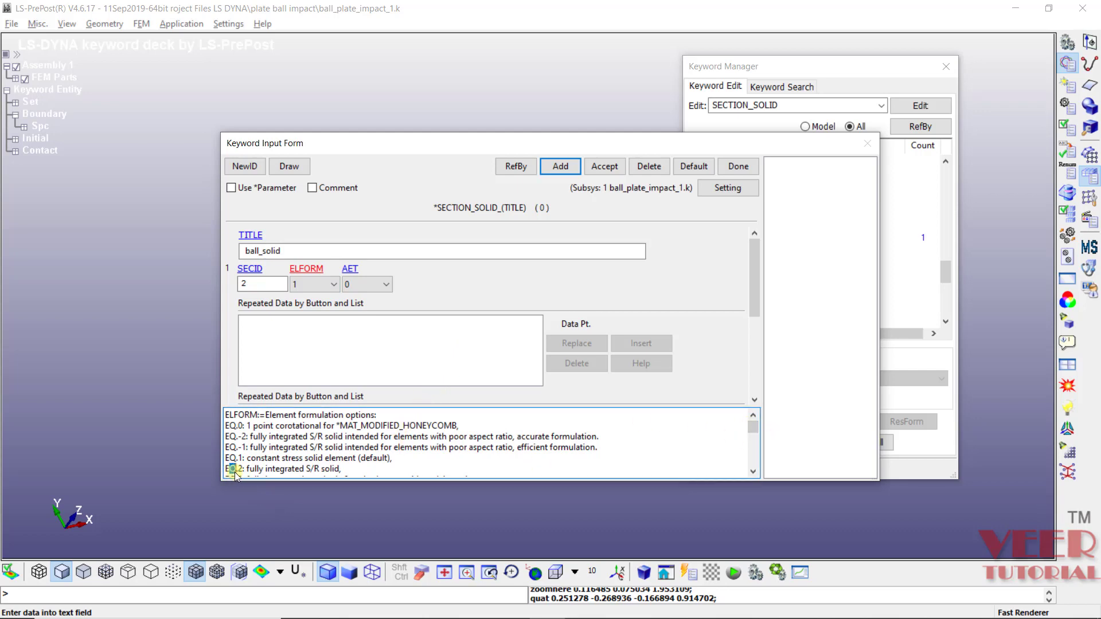
{"action": "left_click", "coordinate": [351, 472]}
{"action": "left_click_drag", "start_coordinate": [248, 471], "coordinate": [323, 469]}
{"action": "scroll", "coordinate": [327, 449], "scroll_direction": "up", "scroll_amount": 1}
{"action": "left_click", "coordinate": [378, 459]}
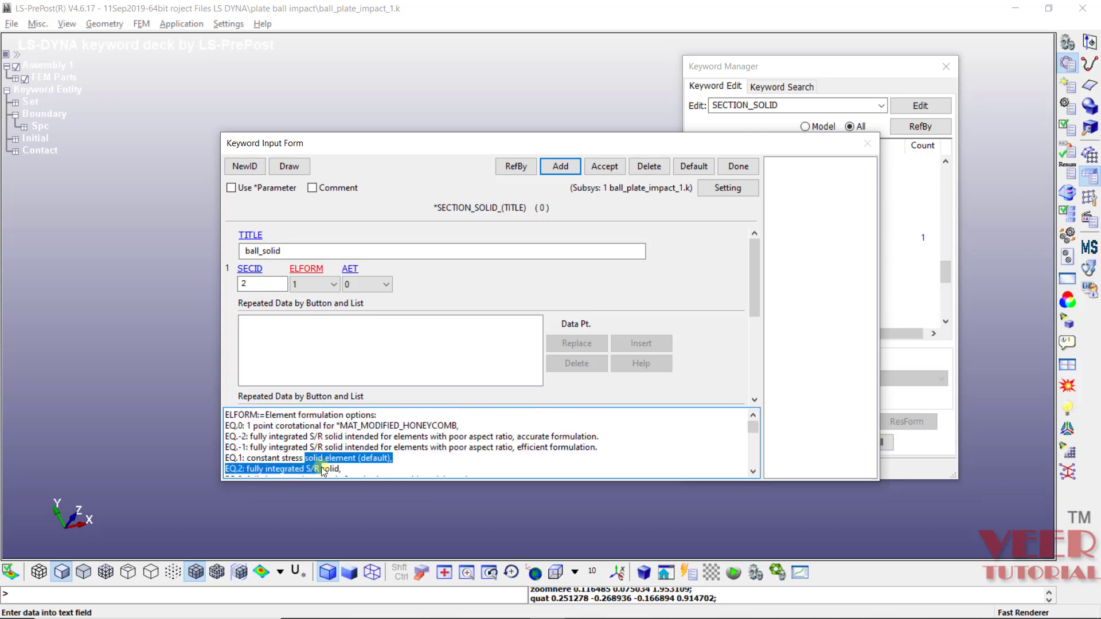
{"action": "left_click", "coordinate": [372, 462]}
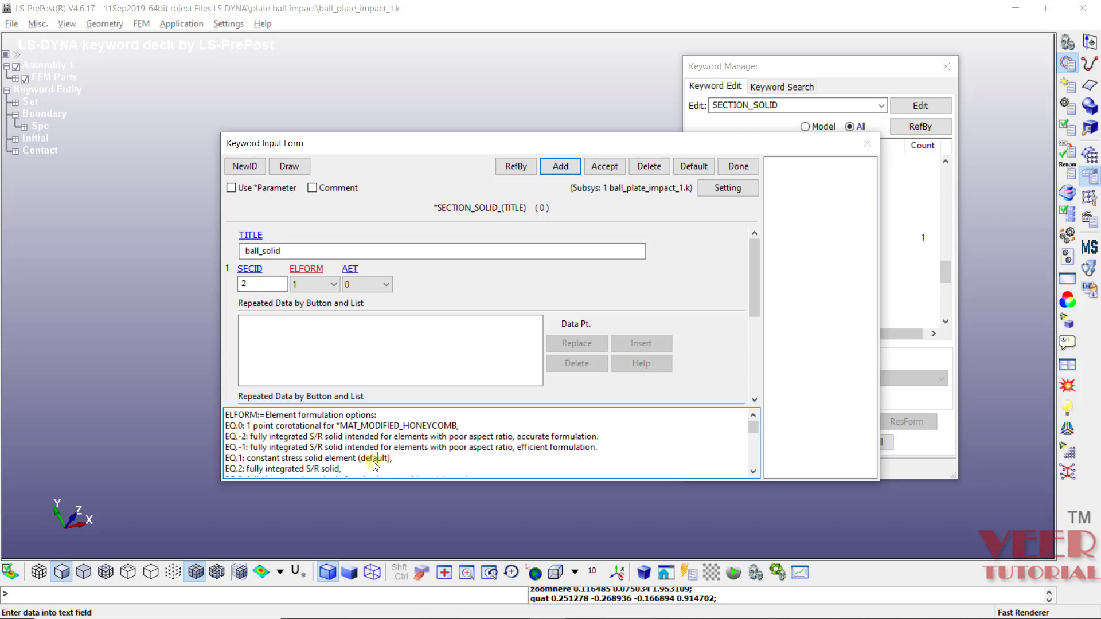
{"action": "left_click_drag", "start_coordinate": [343, 469], "coordinate": [322, 472]}
Set the ball_solid section's ELFORM to 2, accept the section and close its form.
{"action": "left_click", "coordinate": [312, 284]}
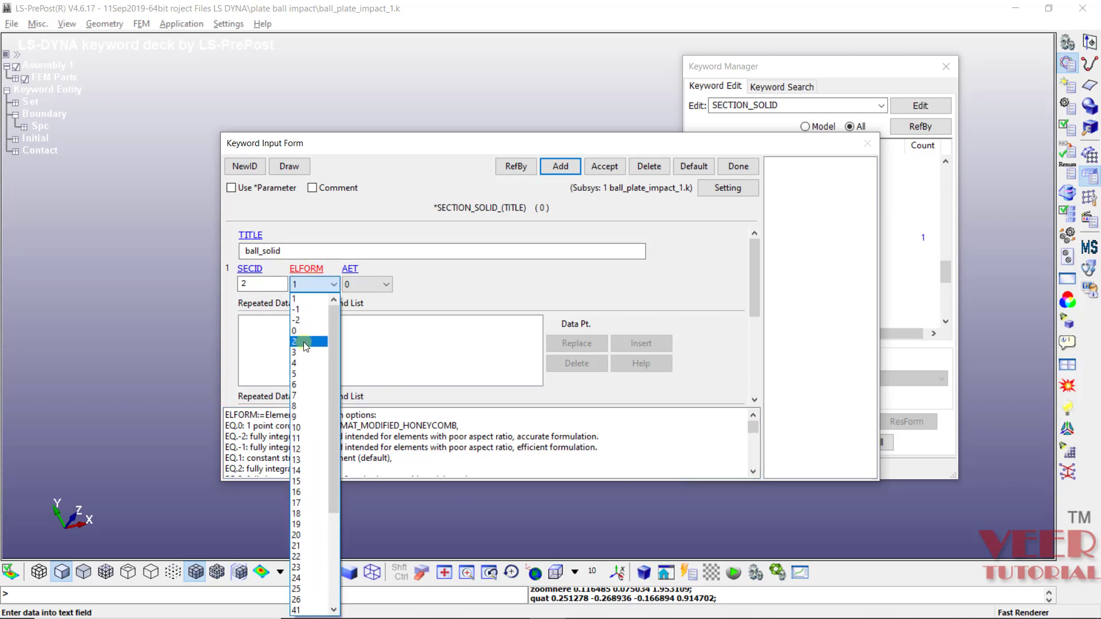
{"action": "left_click", "coordinate": [305, 343]}
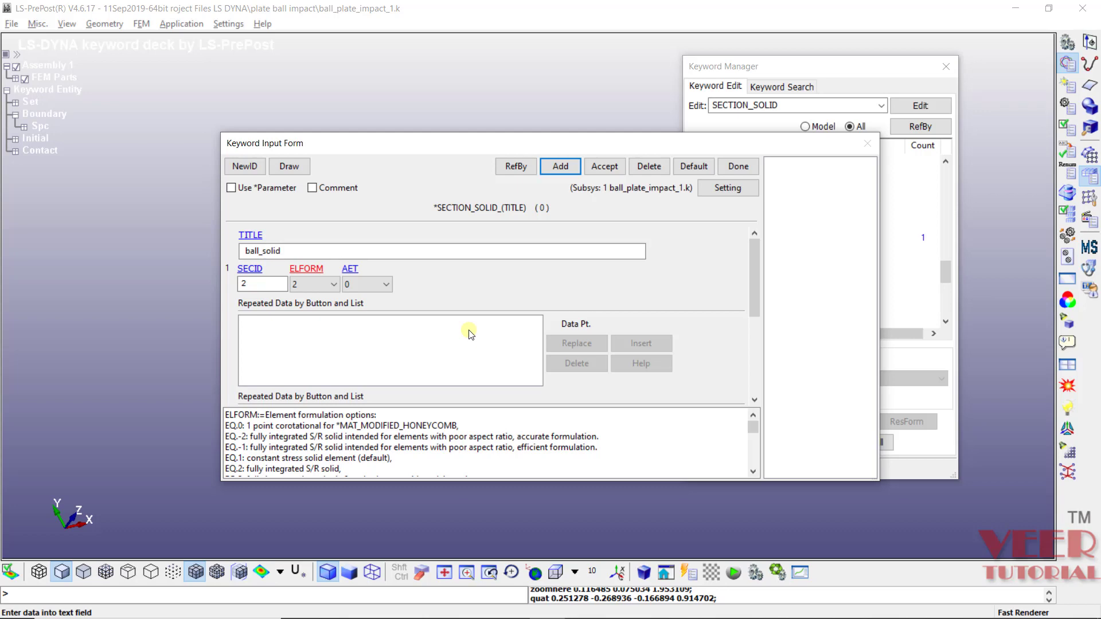
{"action": "left_click", "coordinate": [604, 166]}
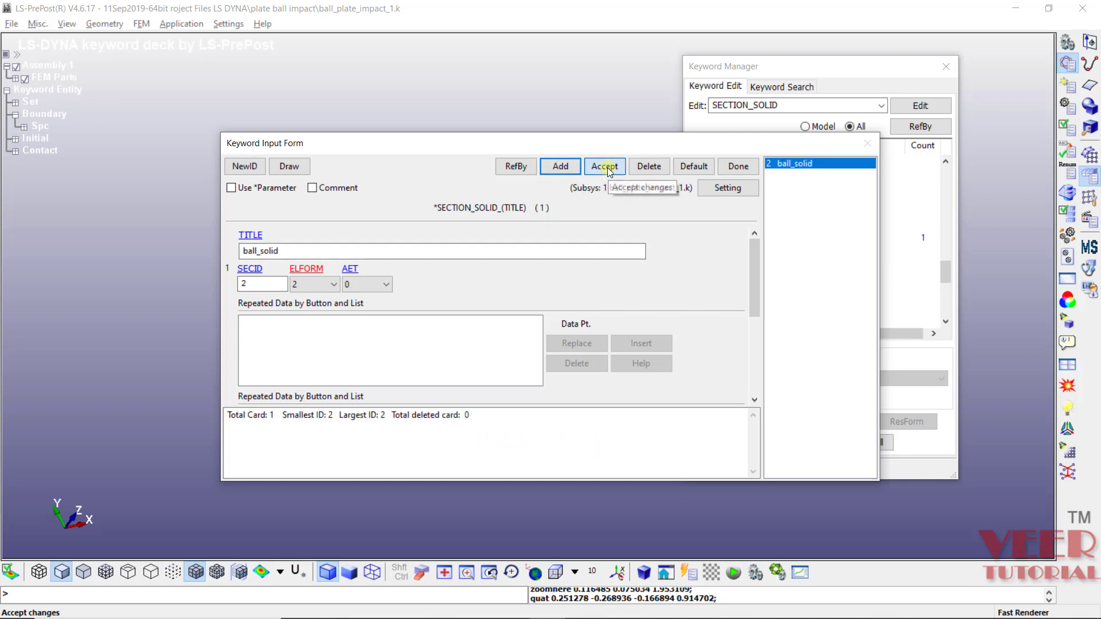
{"action": "left_click", "coordinate": [749, 167]}
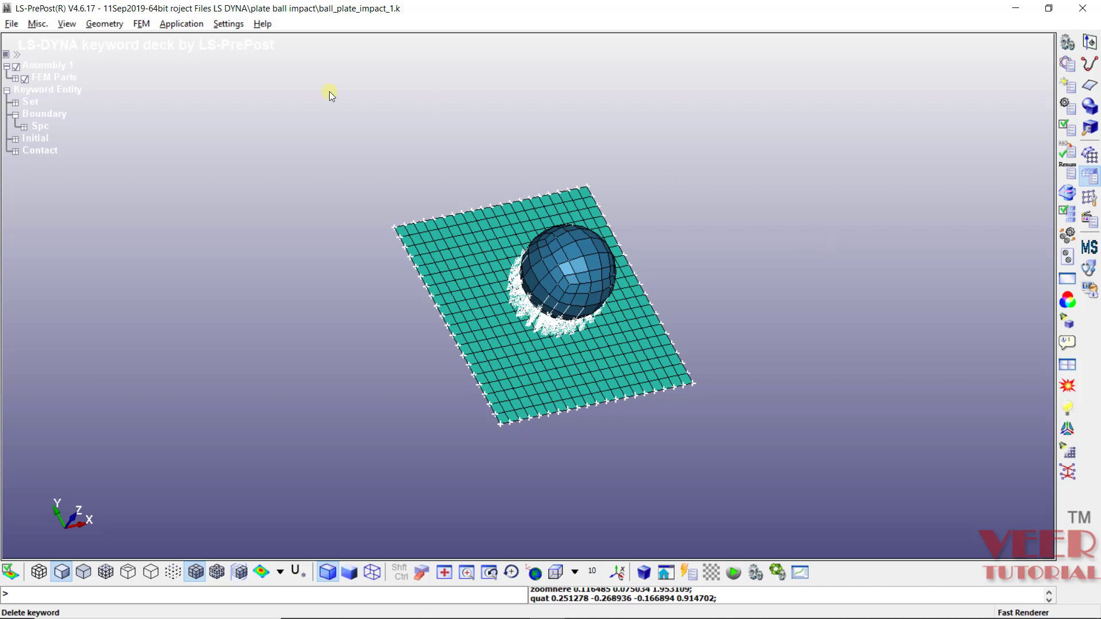
Open the PART keyword form from the Keyword Manager, check the ball card and select the plate part.
{"action": "left_click", "coordinate": [1065, 67]}
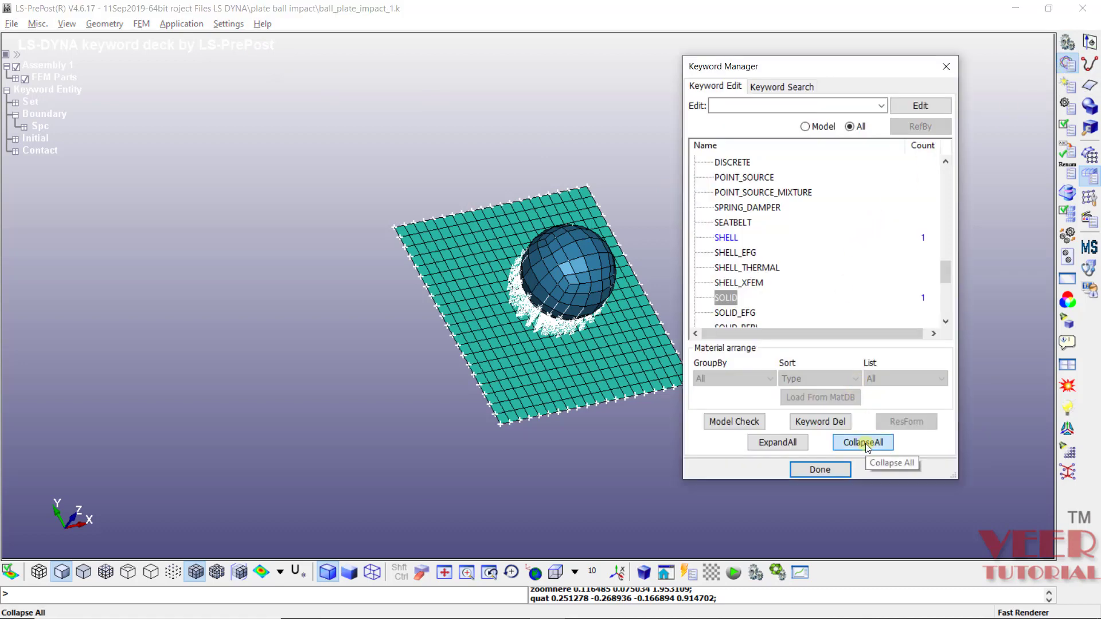
{"action": "left_click", "coordinate": [863, 442]}
{"action": "scroll", "coordinate": [708, 228], "scroll_direction": "up", "scroll_amount": 6}
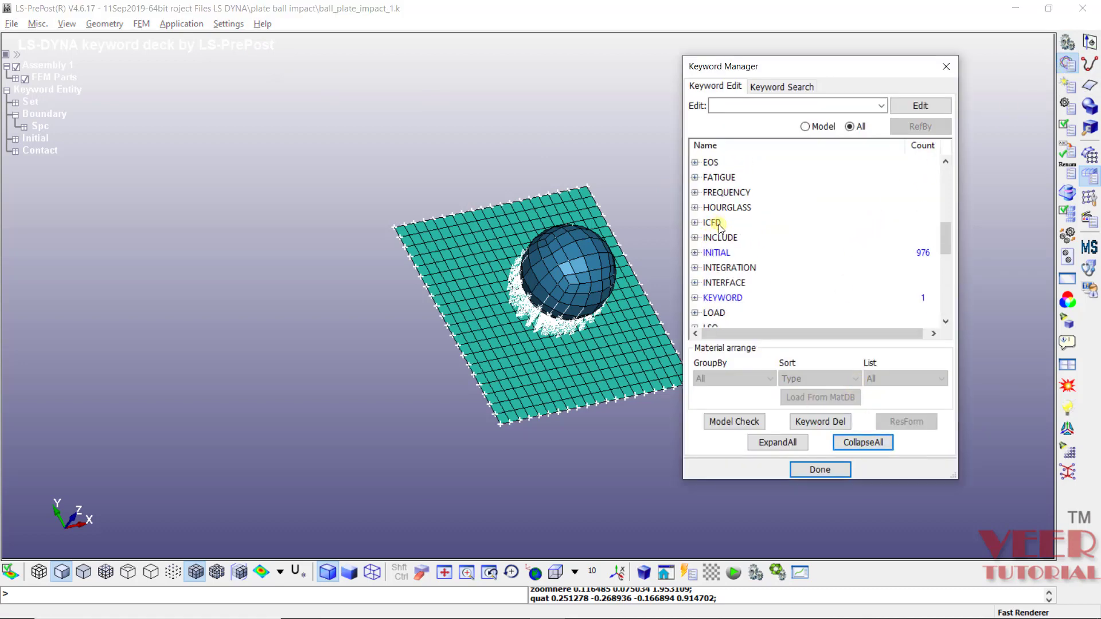
{"action": "scroll", "coordinate": [721, 231], "scroll_direction": "down", "scroll_amount": 5}
{"action": "left_click", "coordinate": [696, 192]}
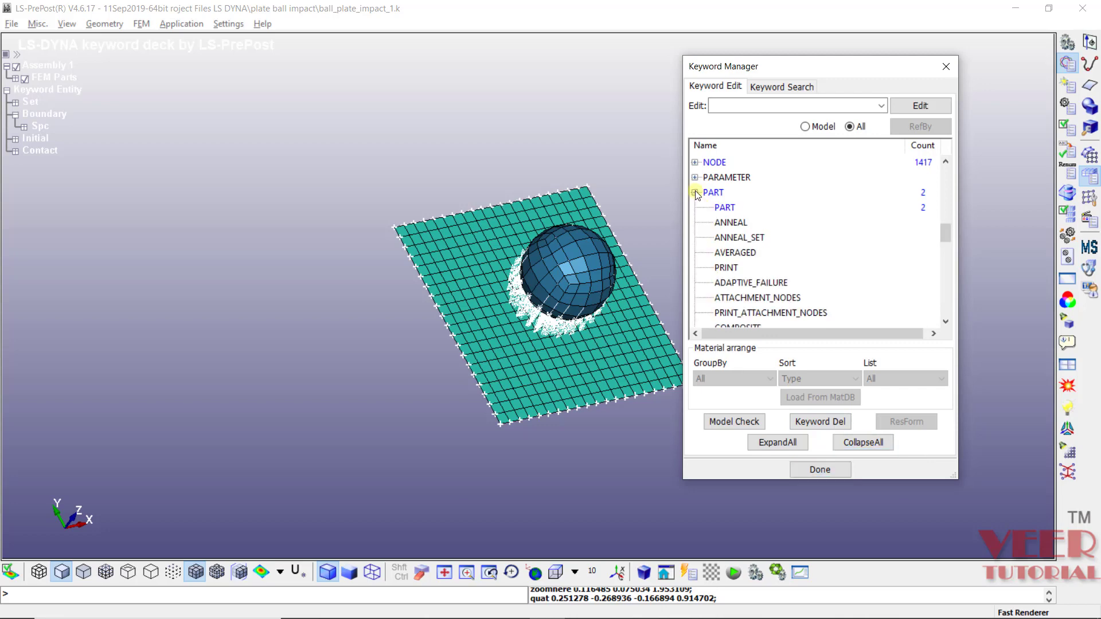
{"action": "left_click", "coordinate": [713, 192]}
{"action": "double_click", "coordinate": [733, 208]}
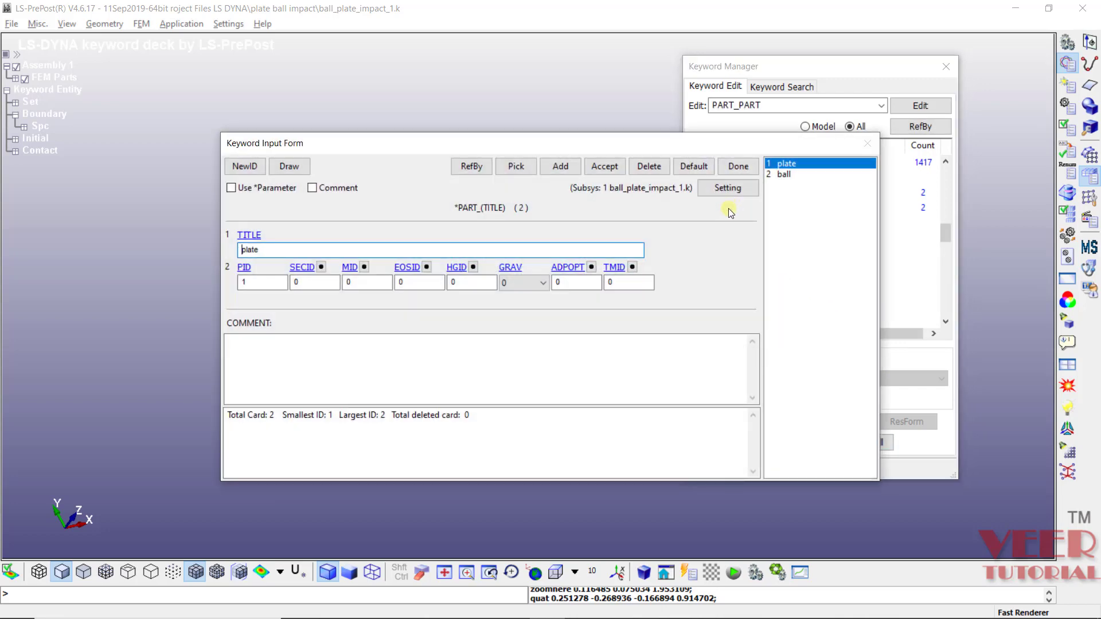
{"action": "left_click", "coordinate": [787, 174]}
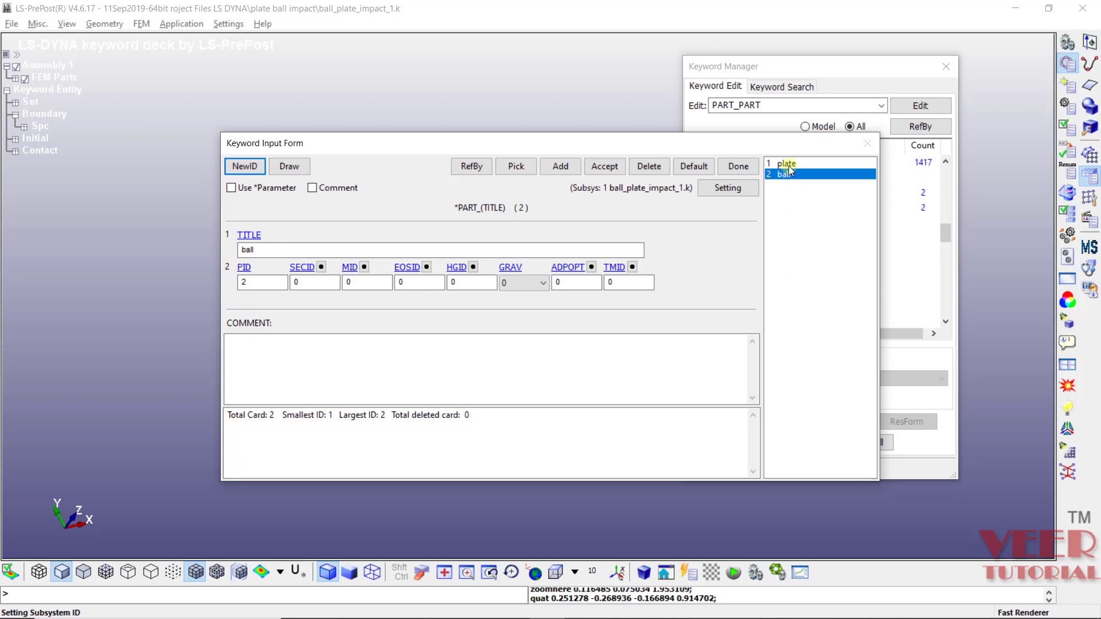
{"action": "left_click", "coordinate": [788, 167]}
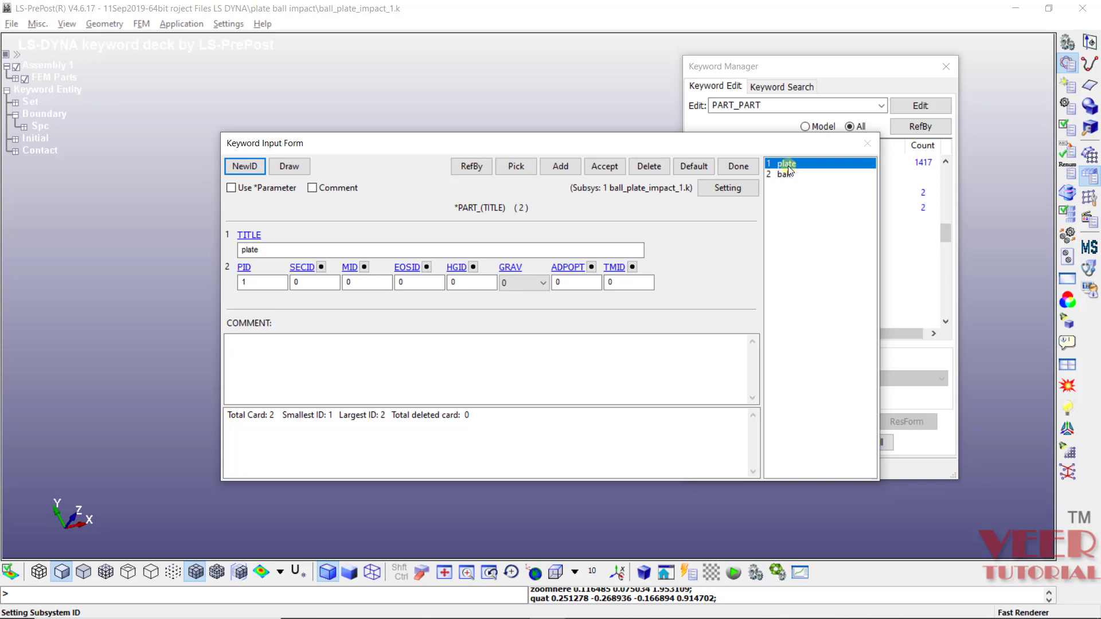
Link the plate part to the plate_shell section and the plate_plastic_mat material, and accept the changes.
{"action": "left_click", "coordinate": [322, 268]}
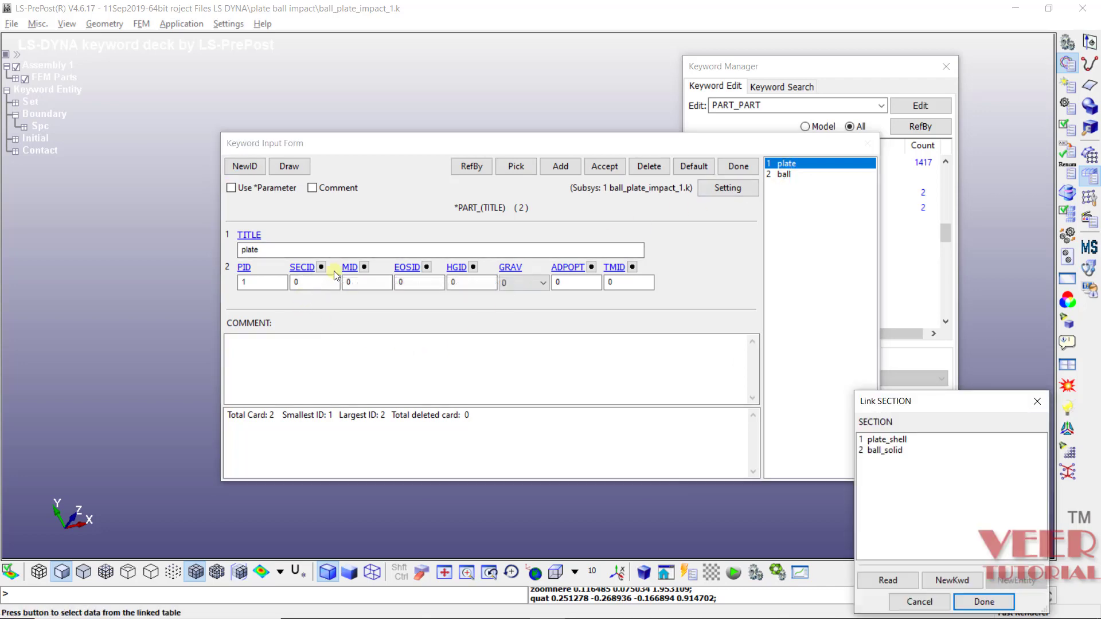
{"action": "left_click", "coordinate": [886, 440]}
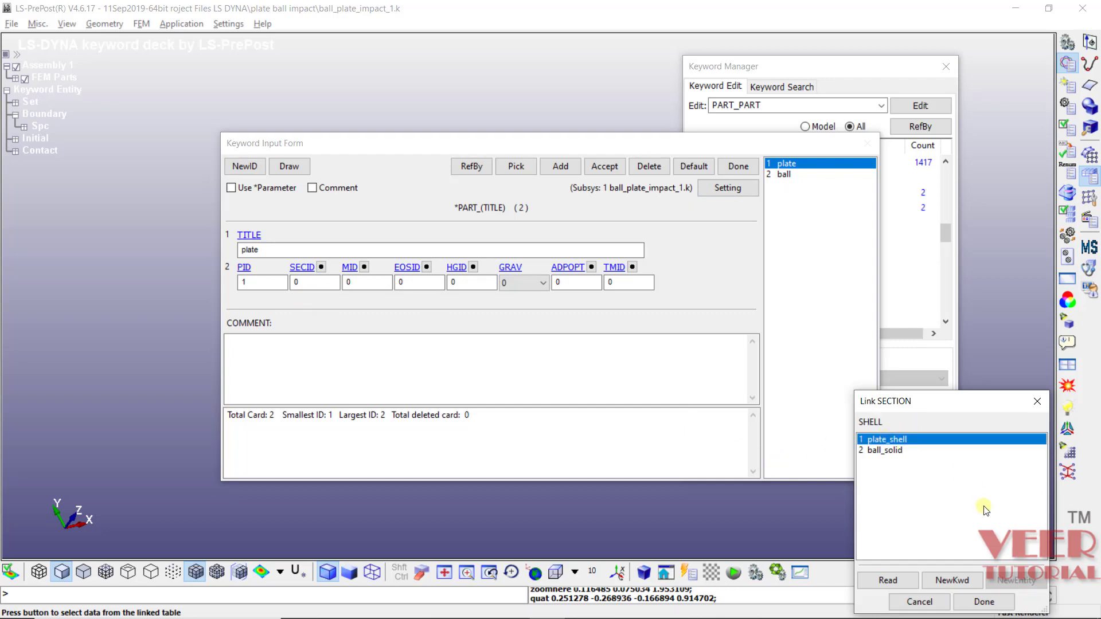
{"action": "left_click", "coordinate": [985, 601]}
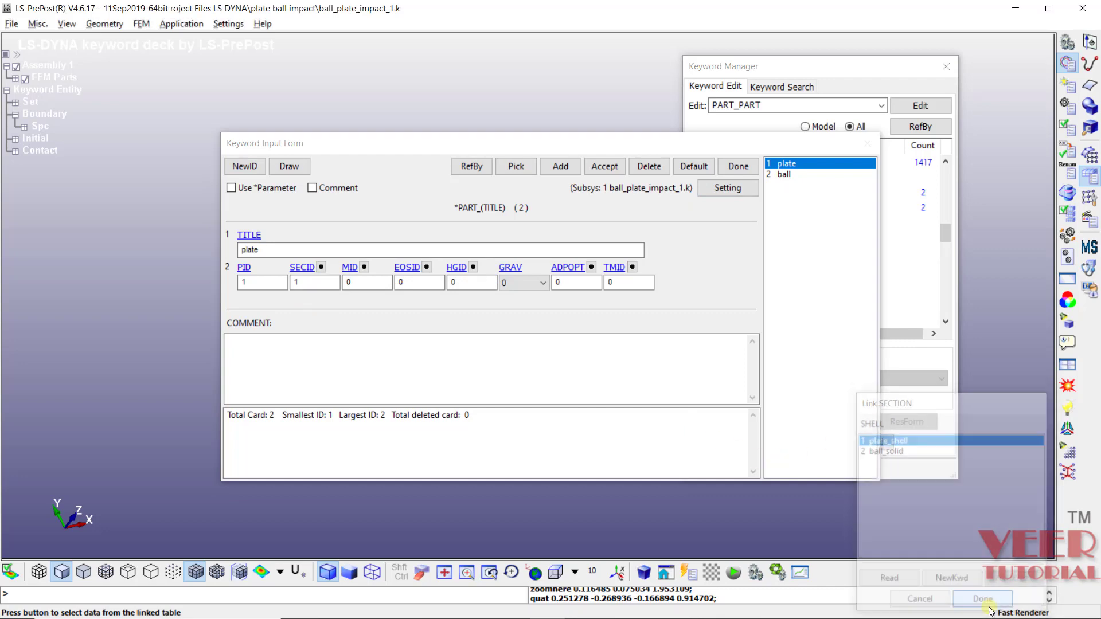
{"action": "left_click", "coordinate": [364, 267]}
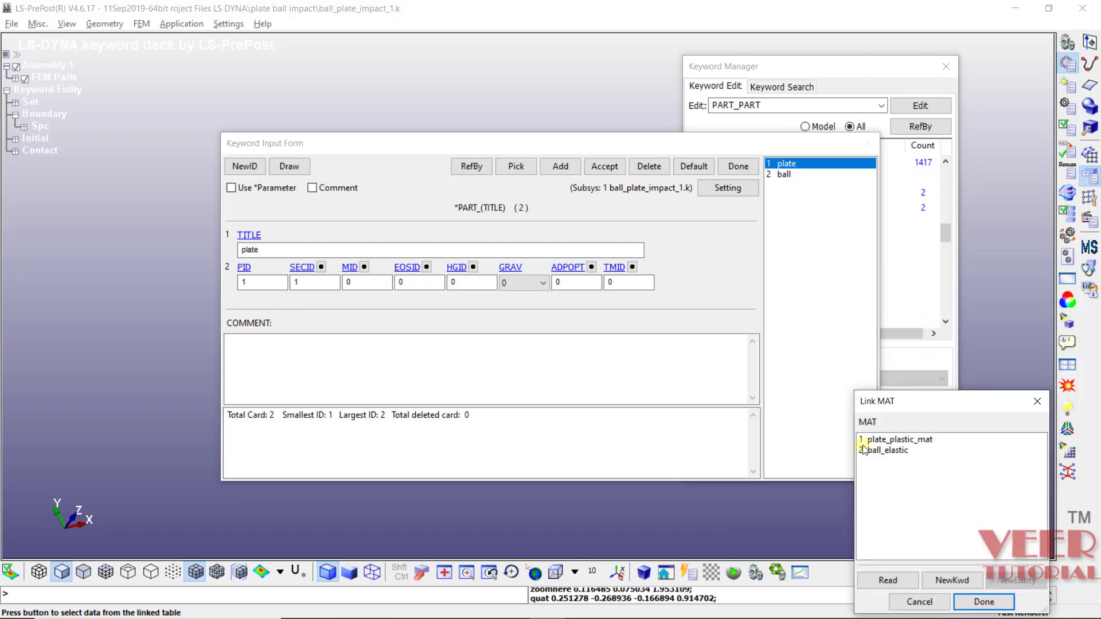
{"action": "left_click", "coordinate": [884, 440]}
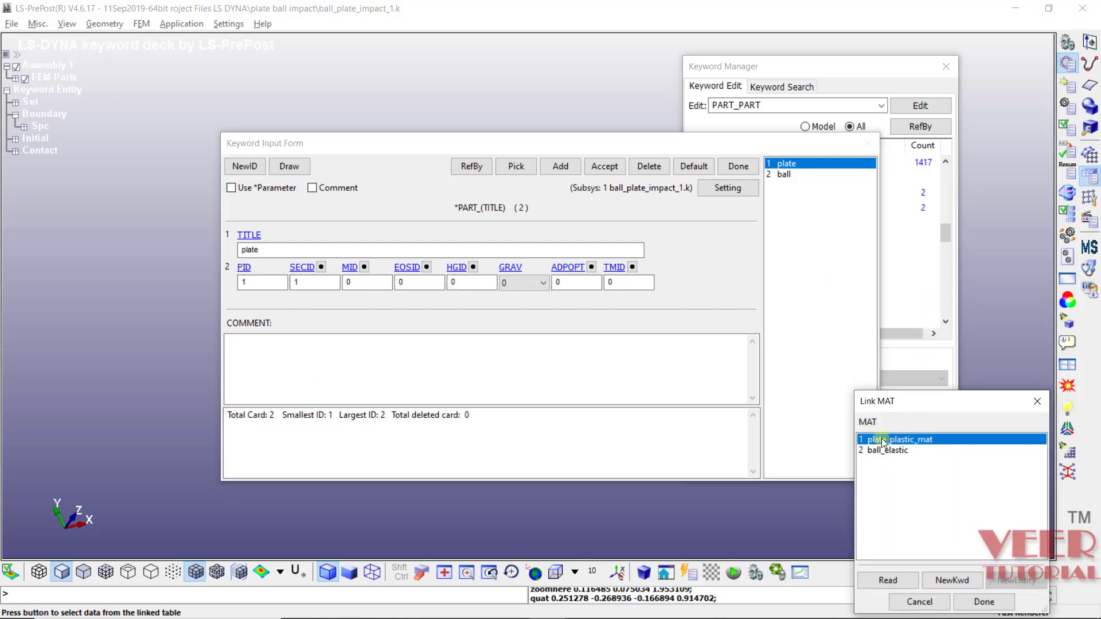
{"action": "left_click", "coordinate": [984, 602]}
{"action": "left_click", "coordinate": [613, 168]}
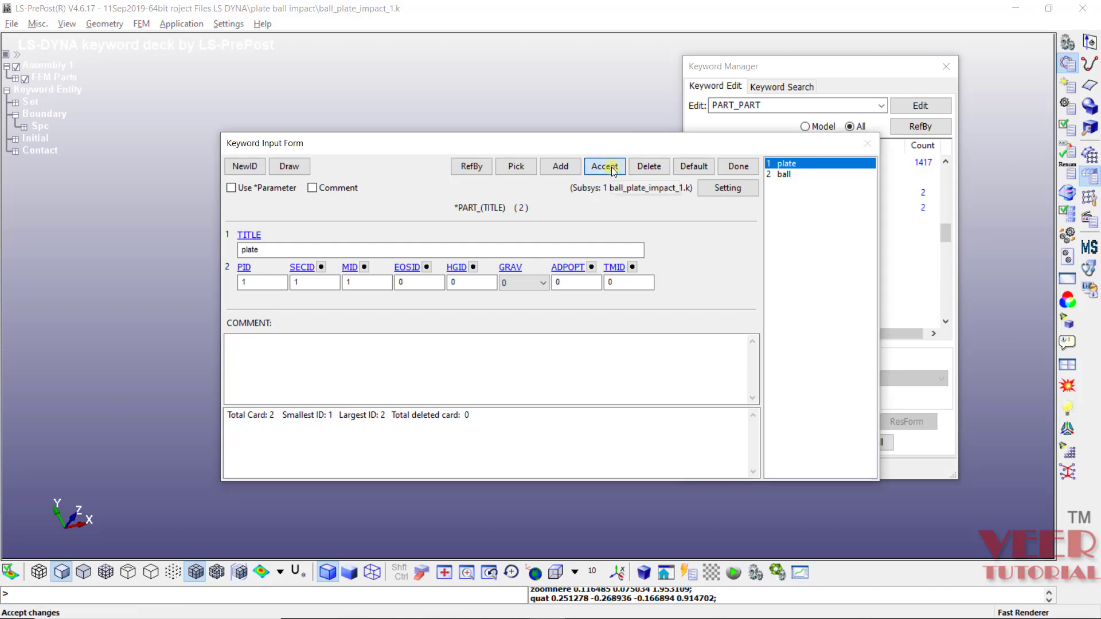
Link the ball part to the ball_solid section and the ball_elastic material, accept, and close the keyword windows.
{"action": "left_click", "coordinate": [784, 175]}
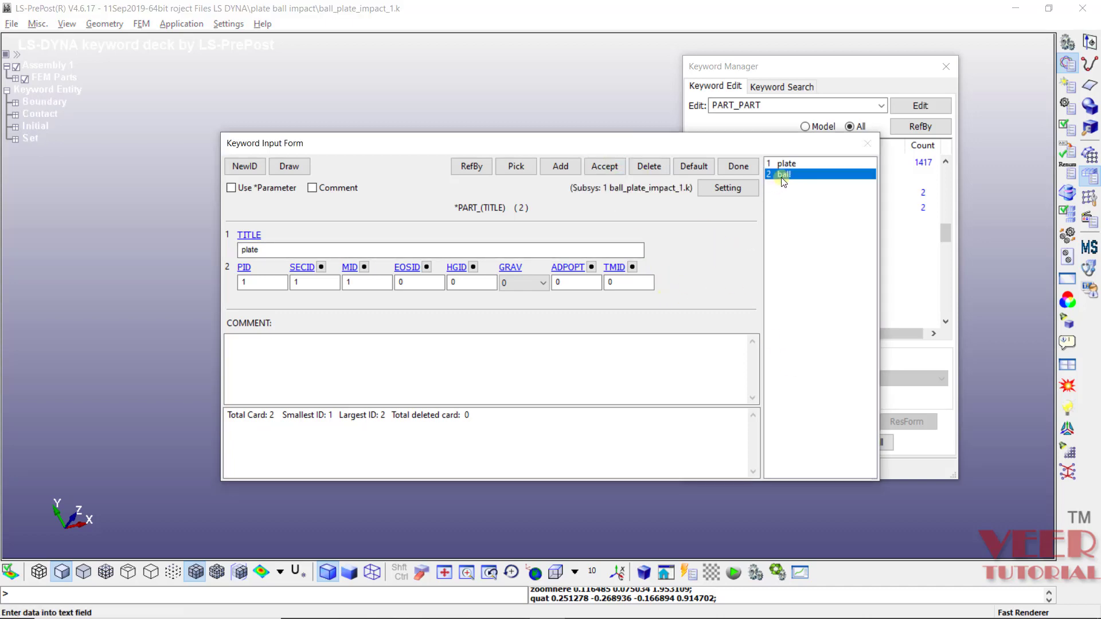
{"action": "left_click", "coordinate": [321, 267]}
{"action": "left_click", "coordinate": [878, 450]}
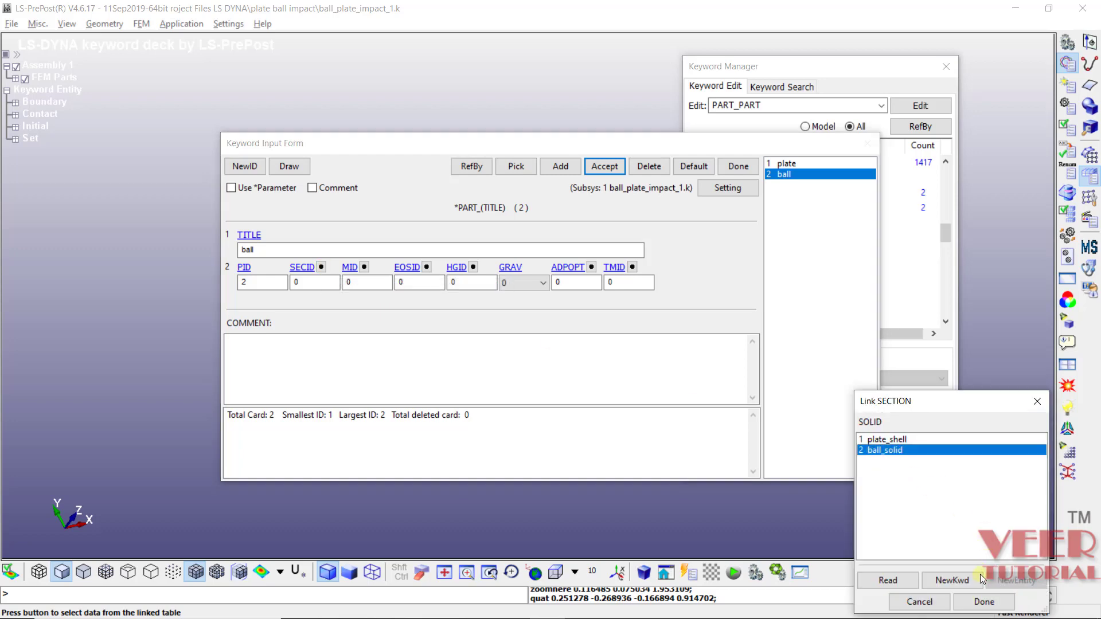
{"action": "left_click", "coordinate": [977, 602]}
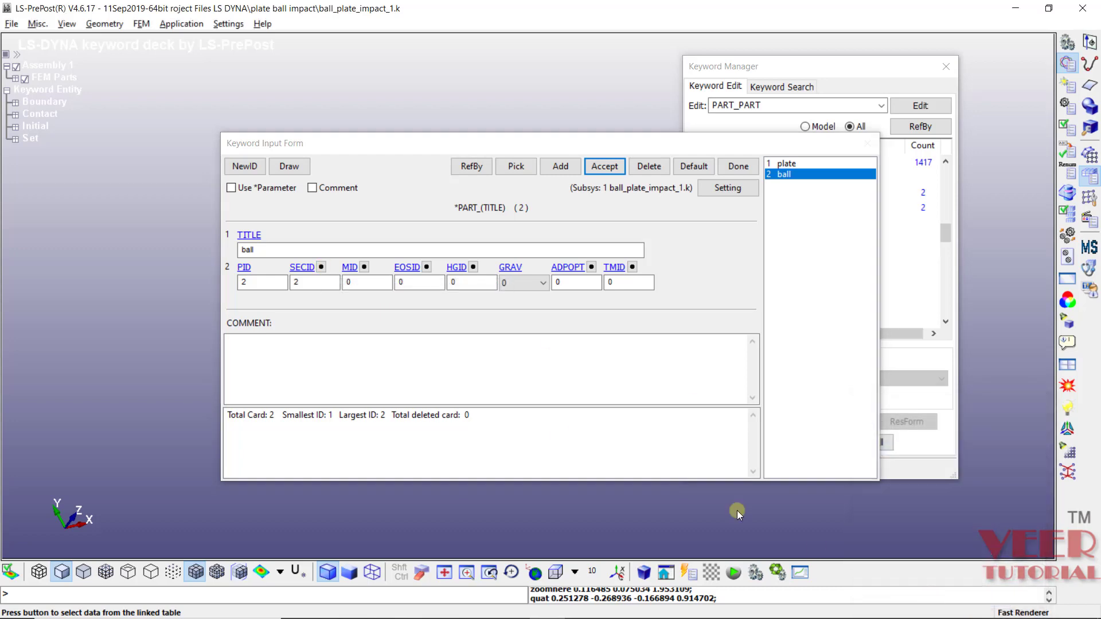
{"action": "left_click", "coordinate": [364, 267]}
{"action": "left_click", "coordinate": [894, 450]}
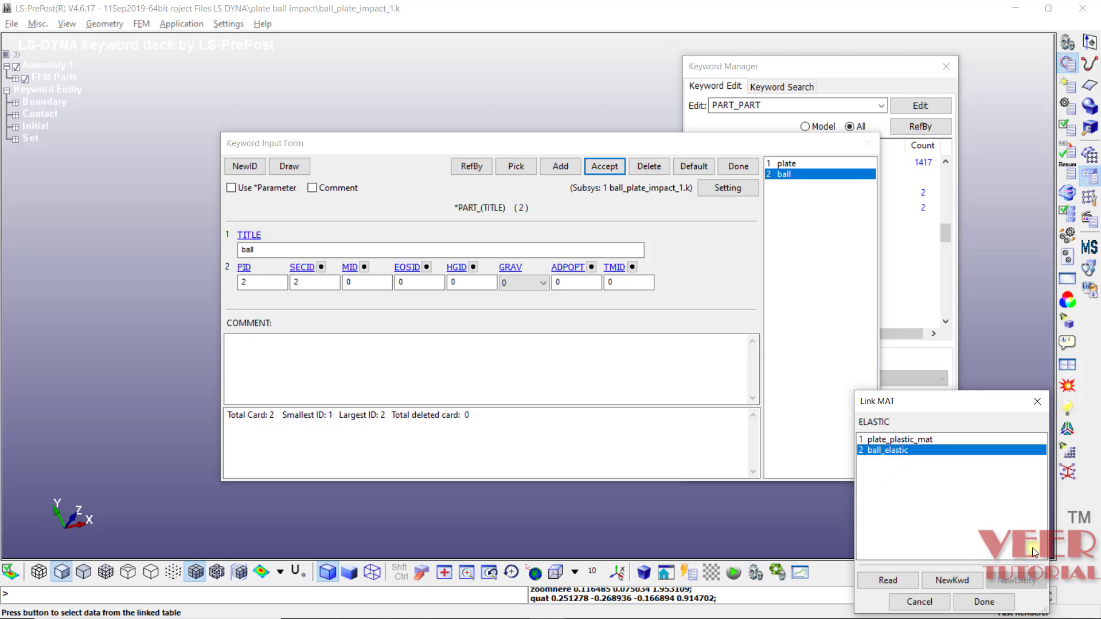
{"action": "left_click", "coordinate": [998, 607]}
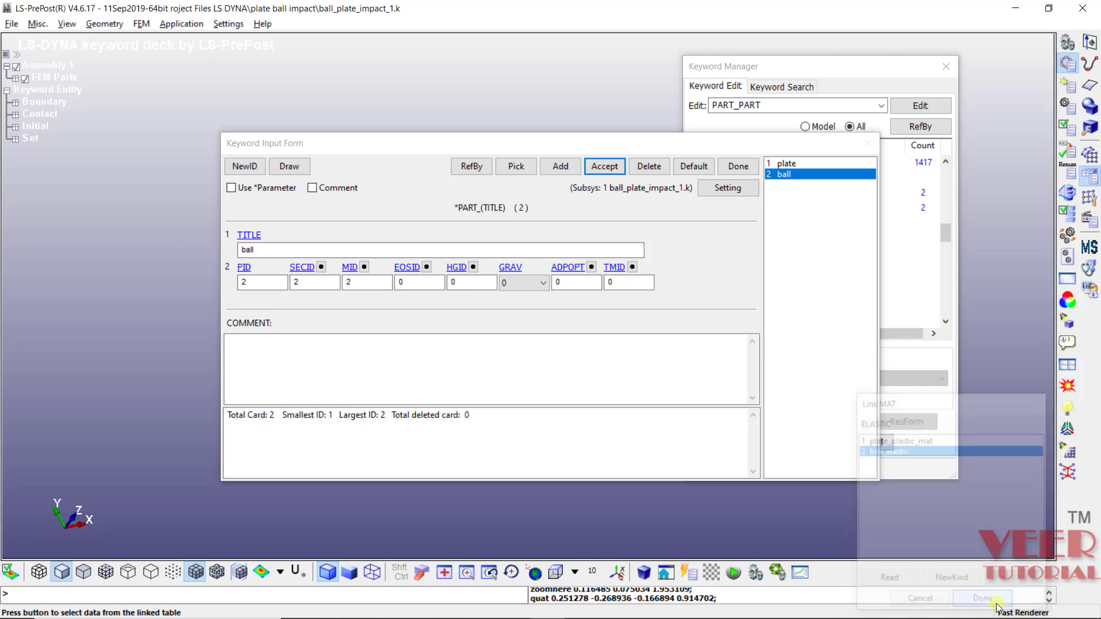
{"action": "left_click", "coordinate": [607, 168]}
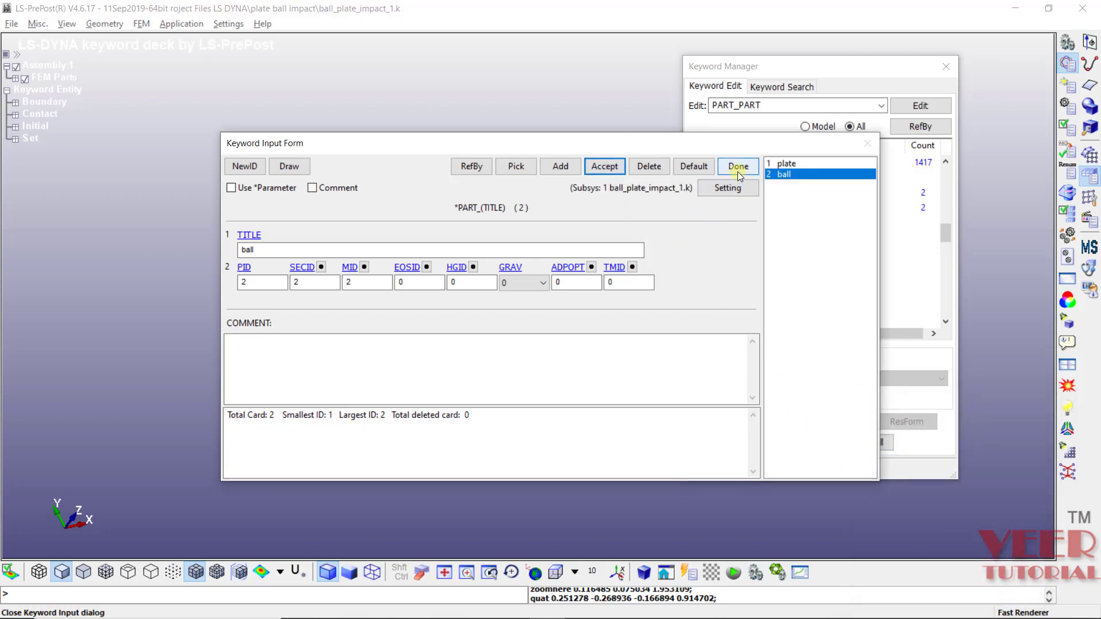
{"action": "left_click", "coordinate": [737, 171]}
{"action": "left_click", "coordinate": [822, 473]}
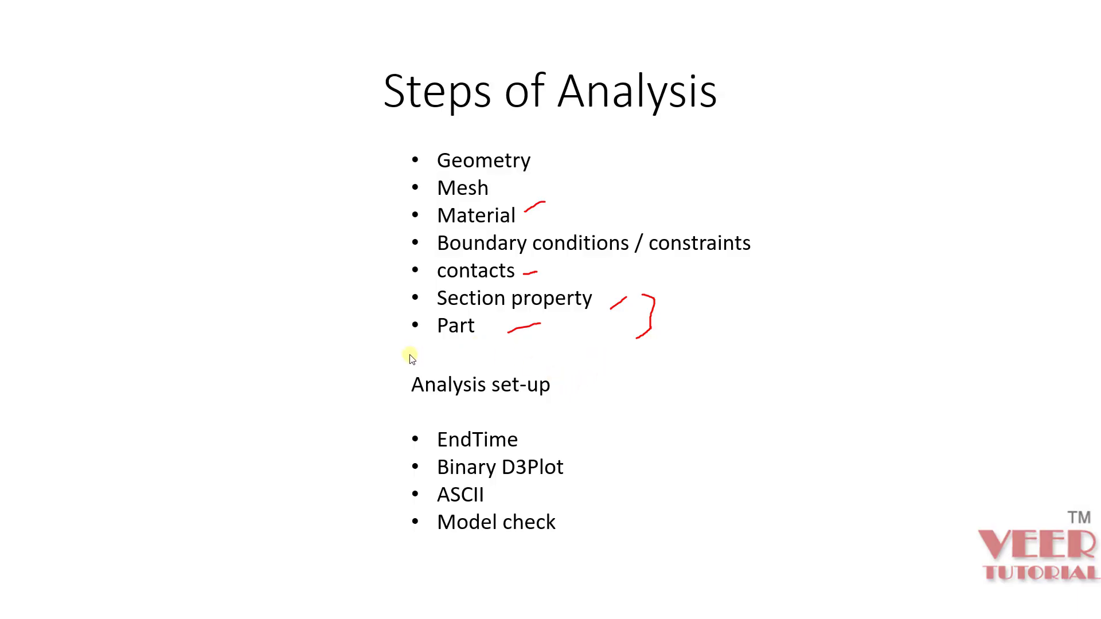
{"action": "left_click_drag", "start_coordinate": [410, 355], "coordinate": [562, 334]}
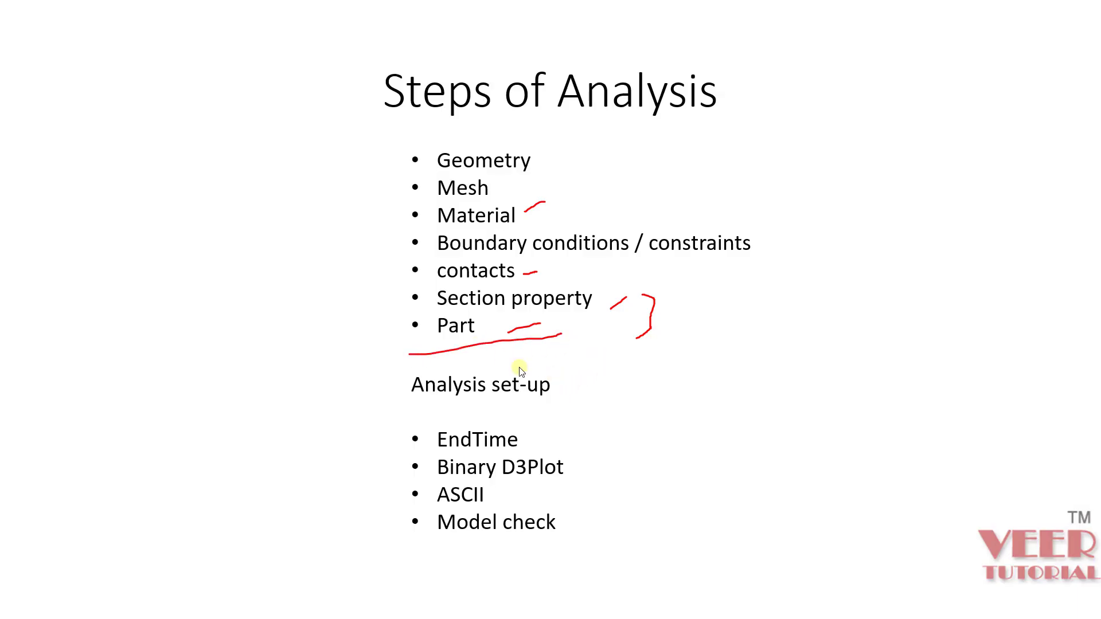